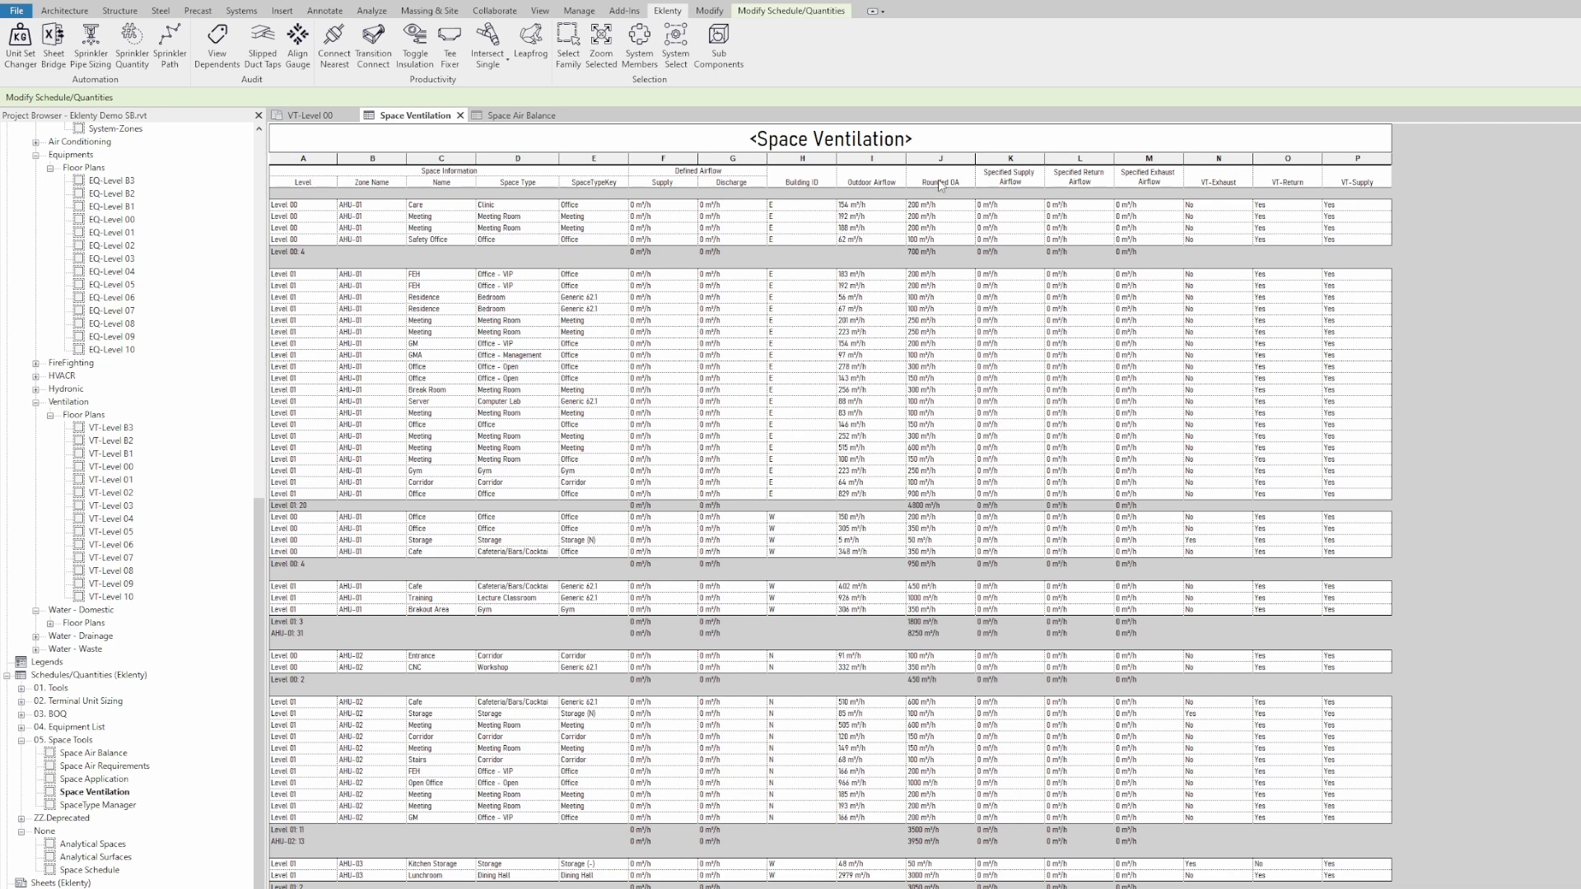
scroll(960, 706, down, 3)
scroll(953, 706, up, 3)
scroll(1369, 800, down, 3)
scroll(1381, 794, up, 3)
click(1019, 206)
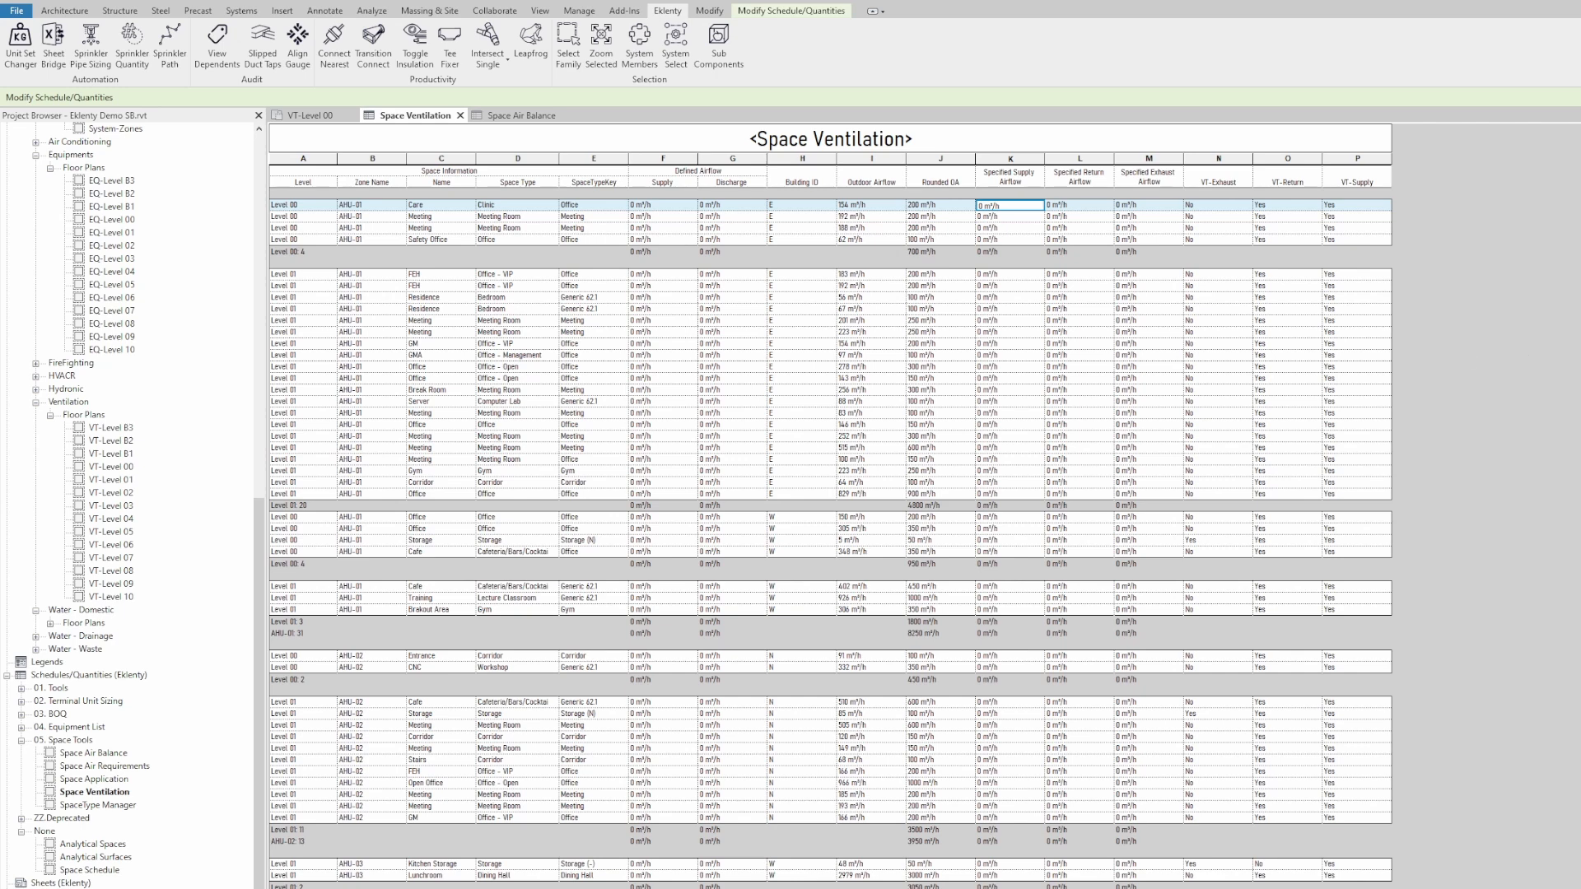
Open the Sheet Bridge tool and sort its schedule list alphabetically by name.
click(54, 41)
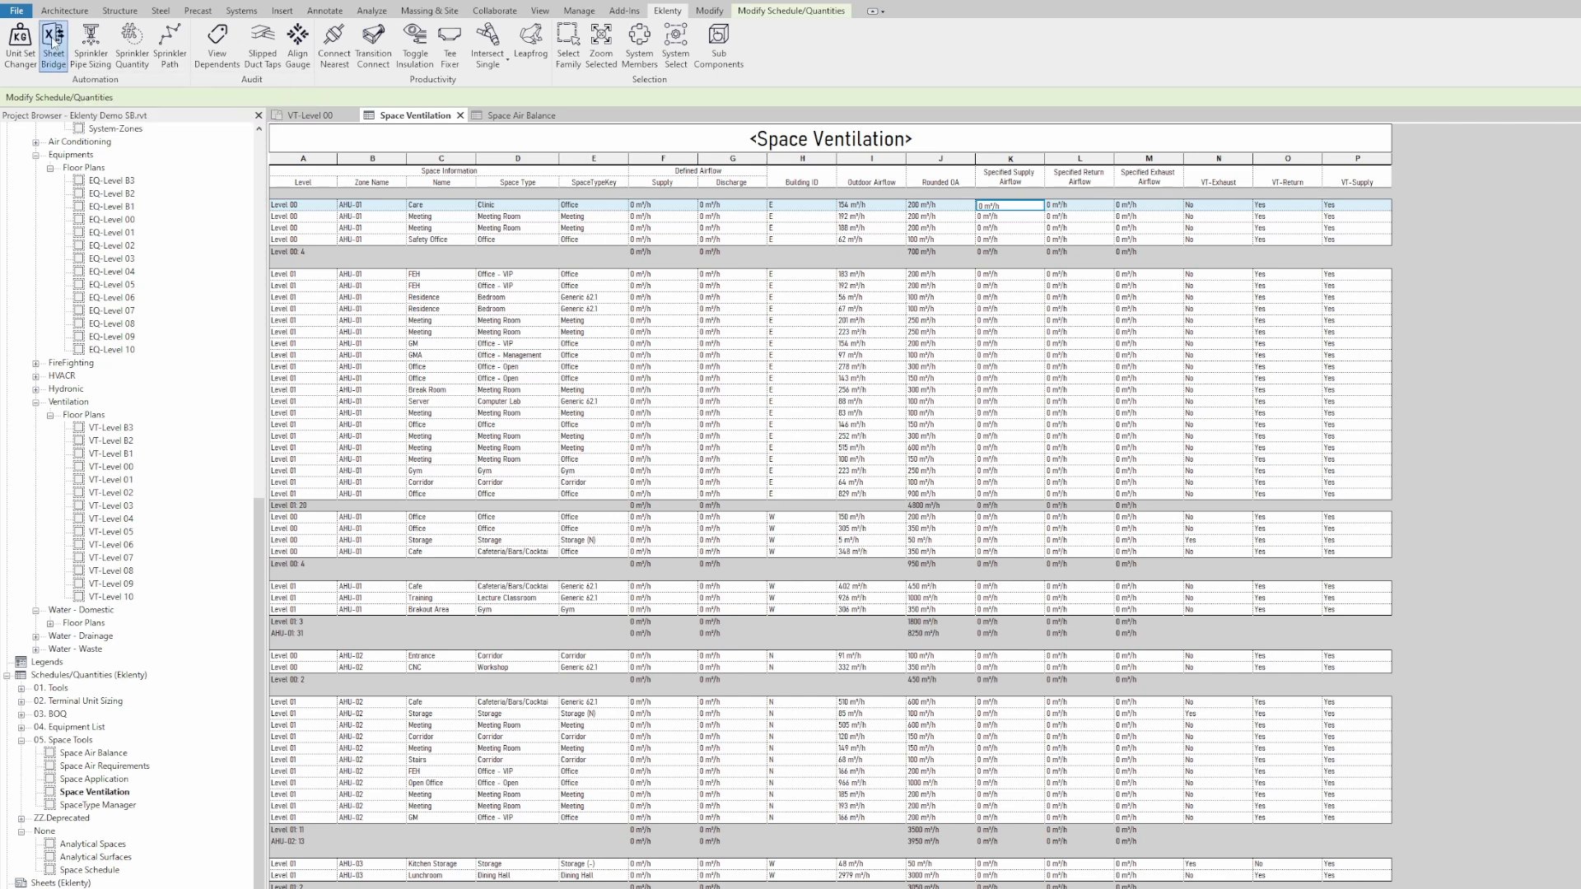
drag(366, 112, 925, 278)
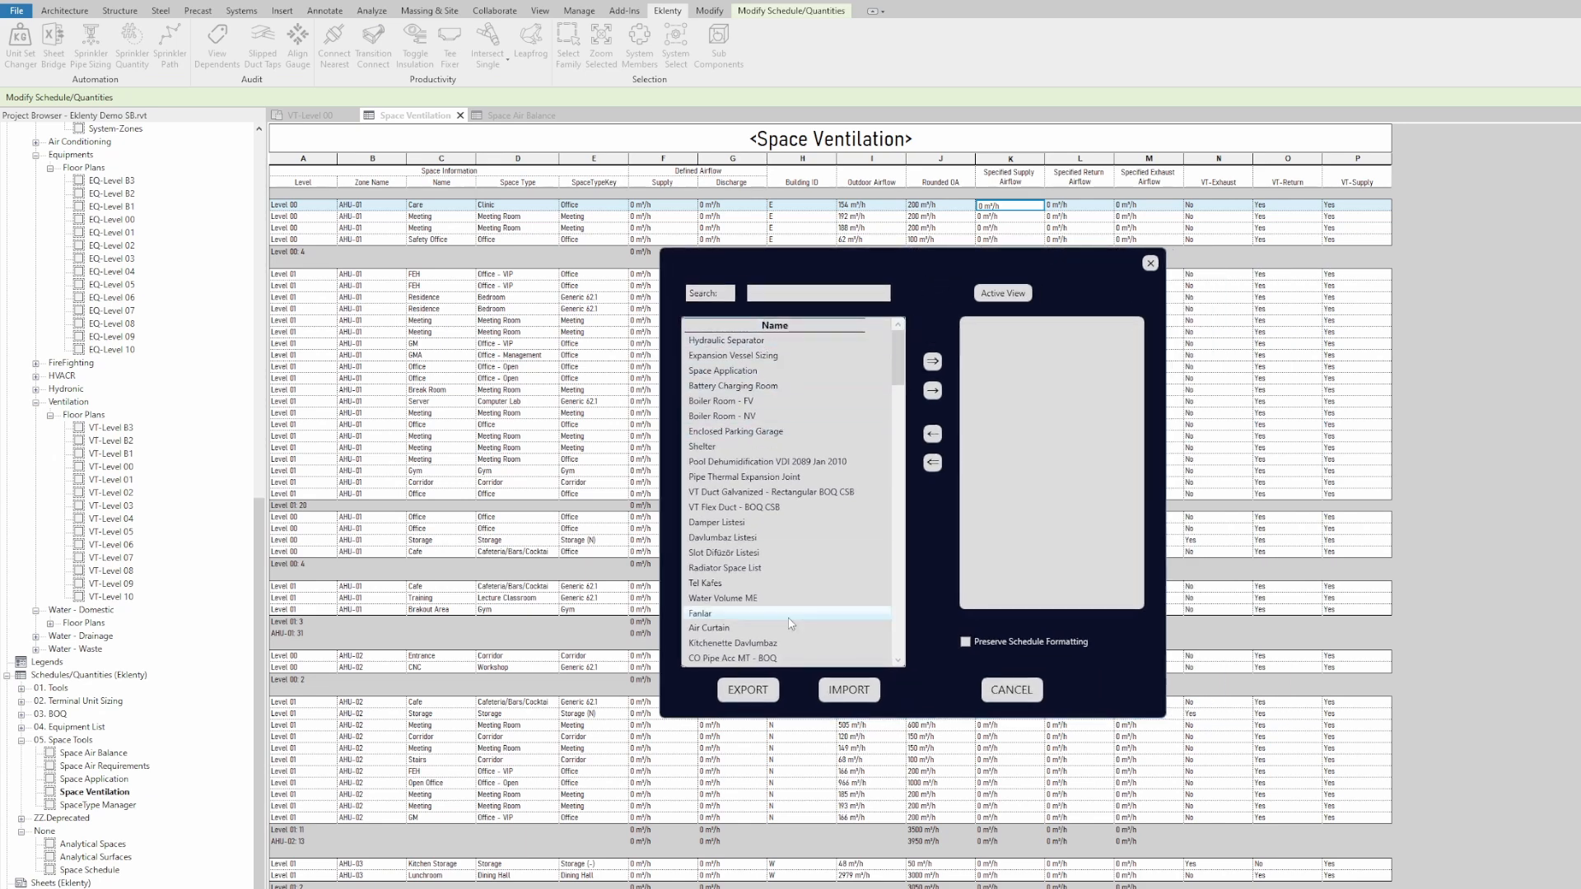
click(774, 325)
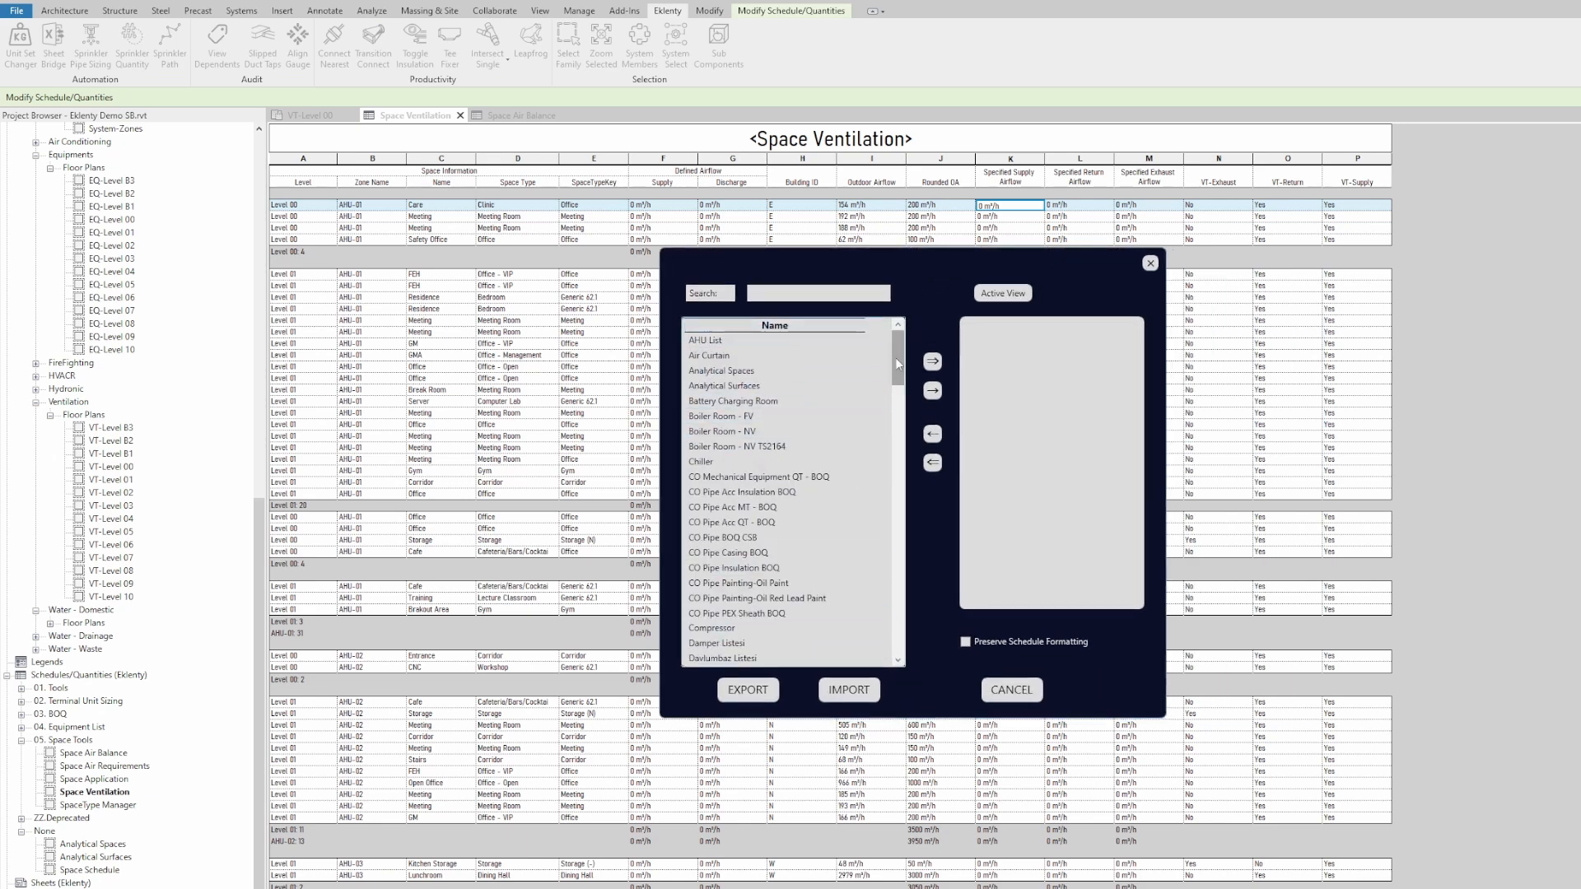
mouse_move(896, 357)
mouse_down()
mouse_move(892, 470)
mouse_move(894, 342)
mouse_up()
Filter the schedule list by "Sp Ven", select Space Ventilation, and clear the filter.
click(823, 294)
text(S)
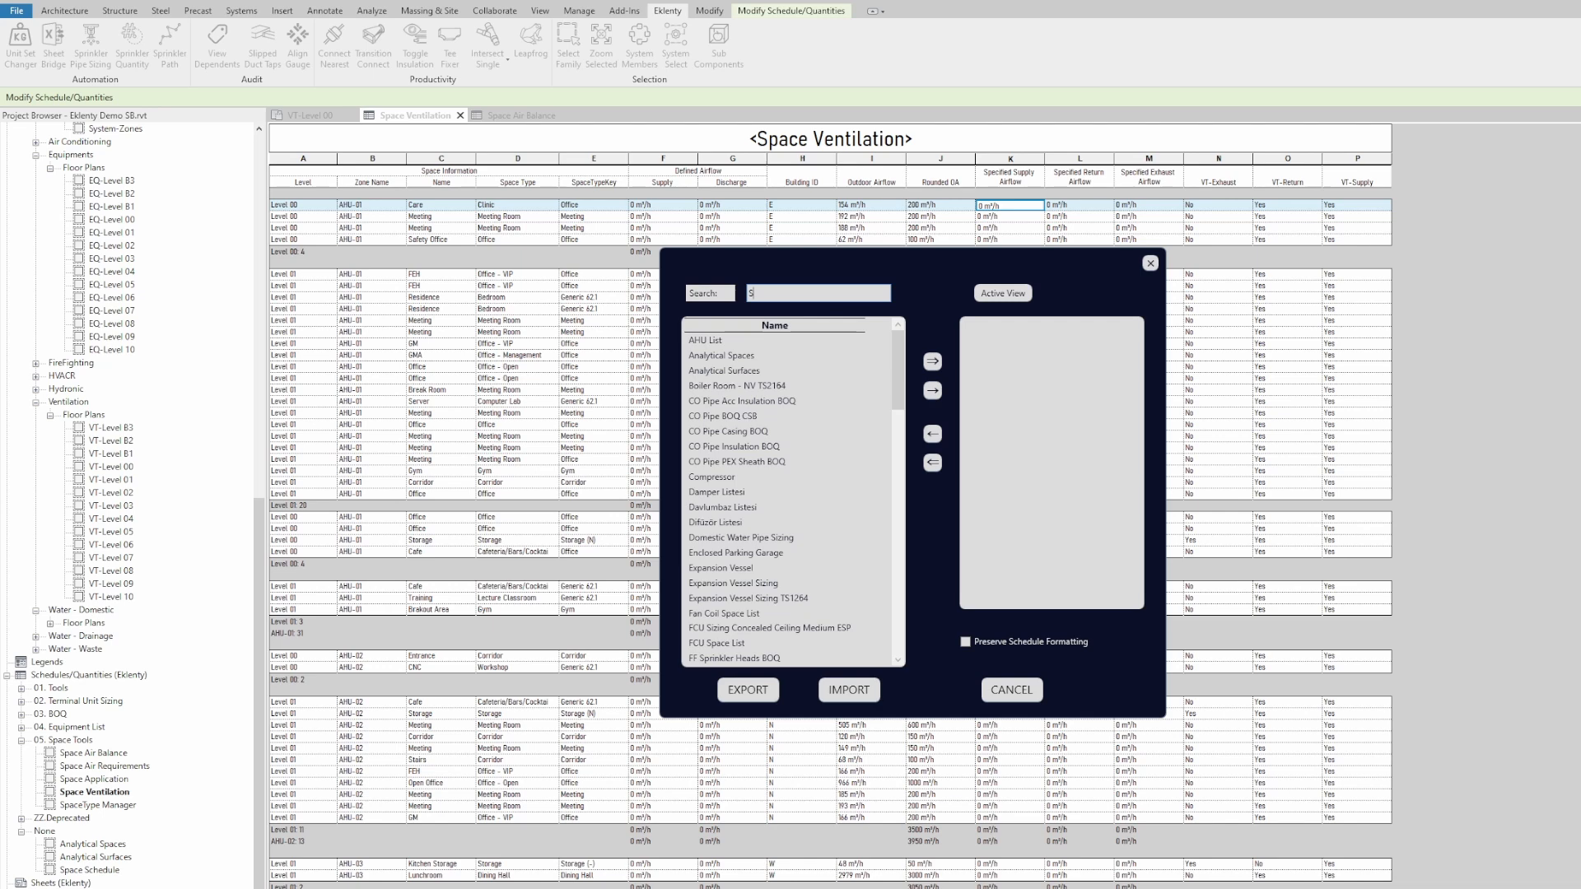
text(p Ve)
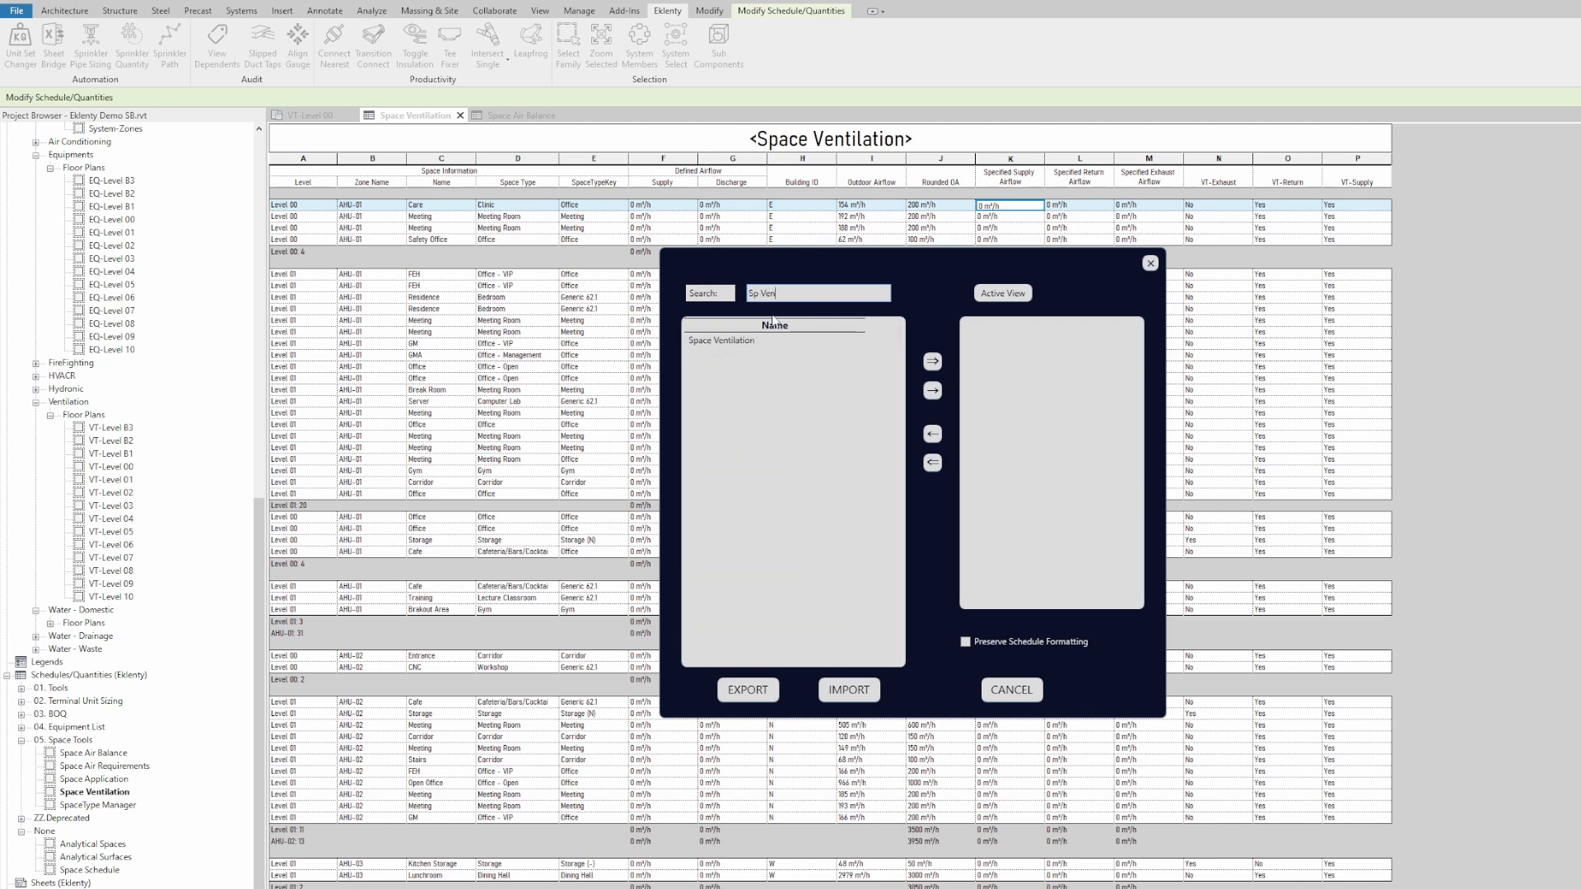
text(n)
click(728, 341)
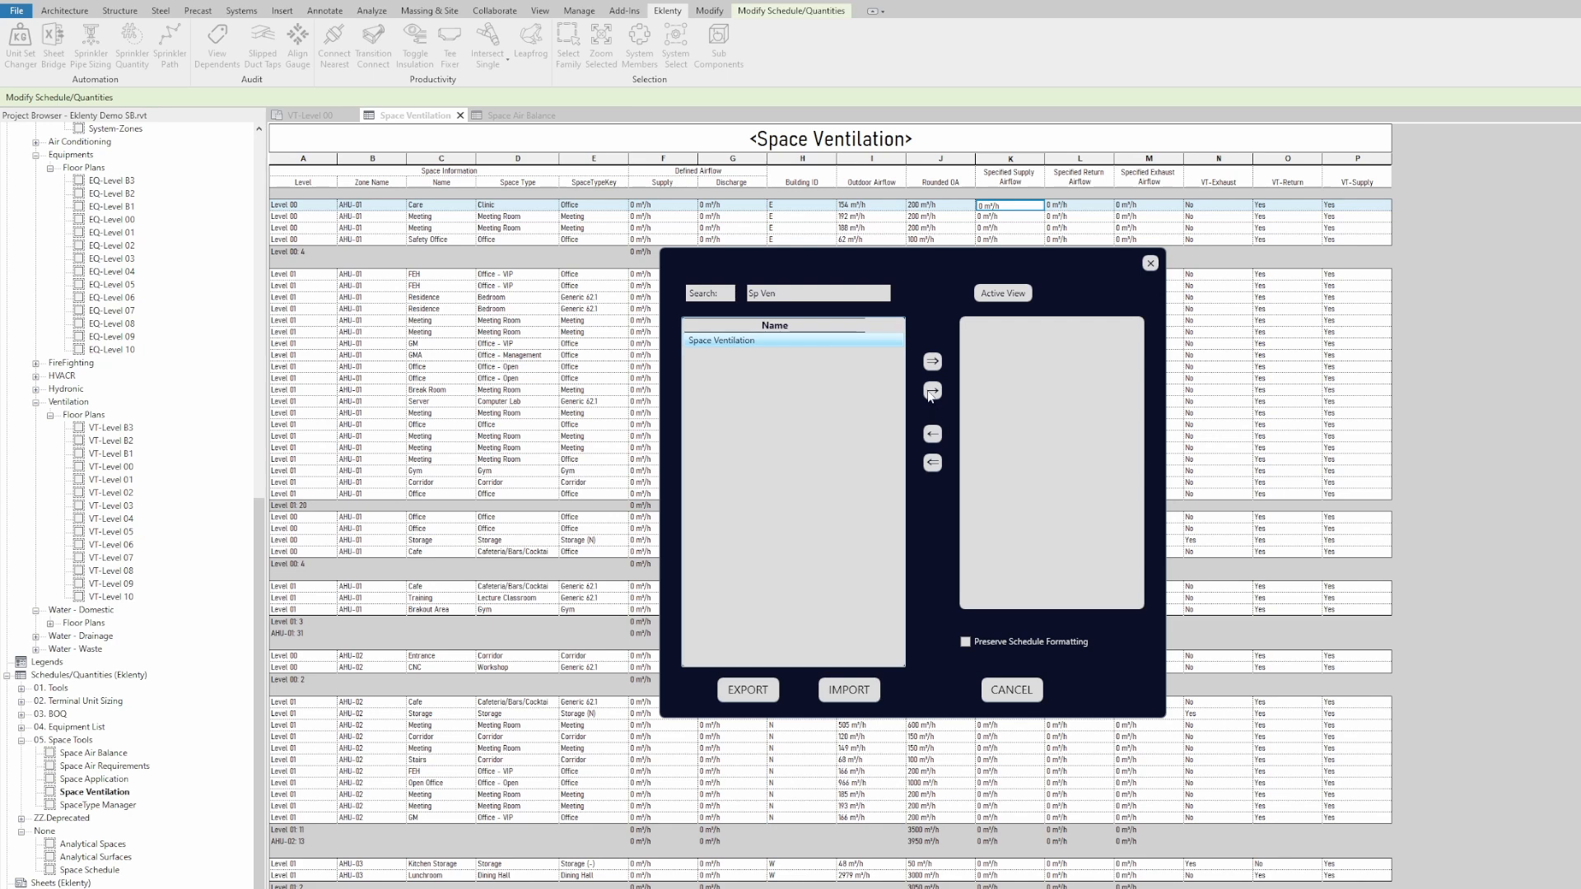
click(786, 295)
key(BackSpace)
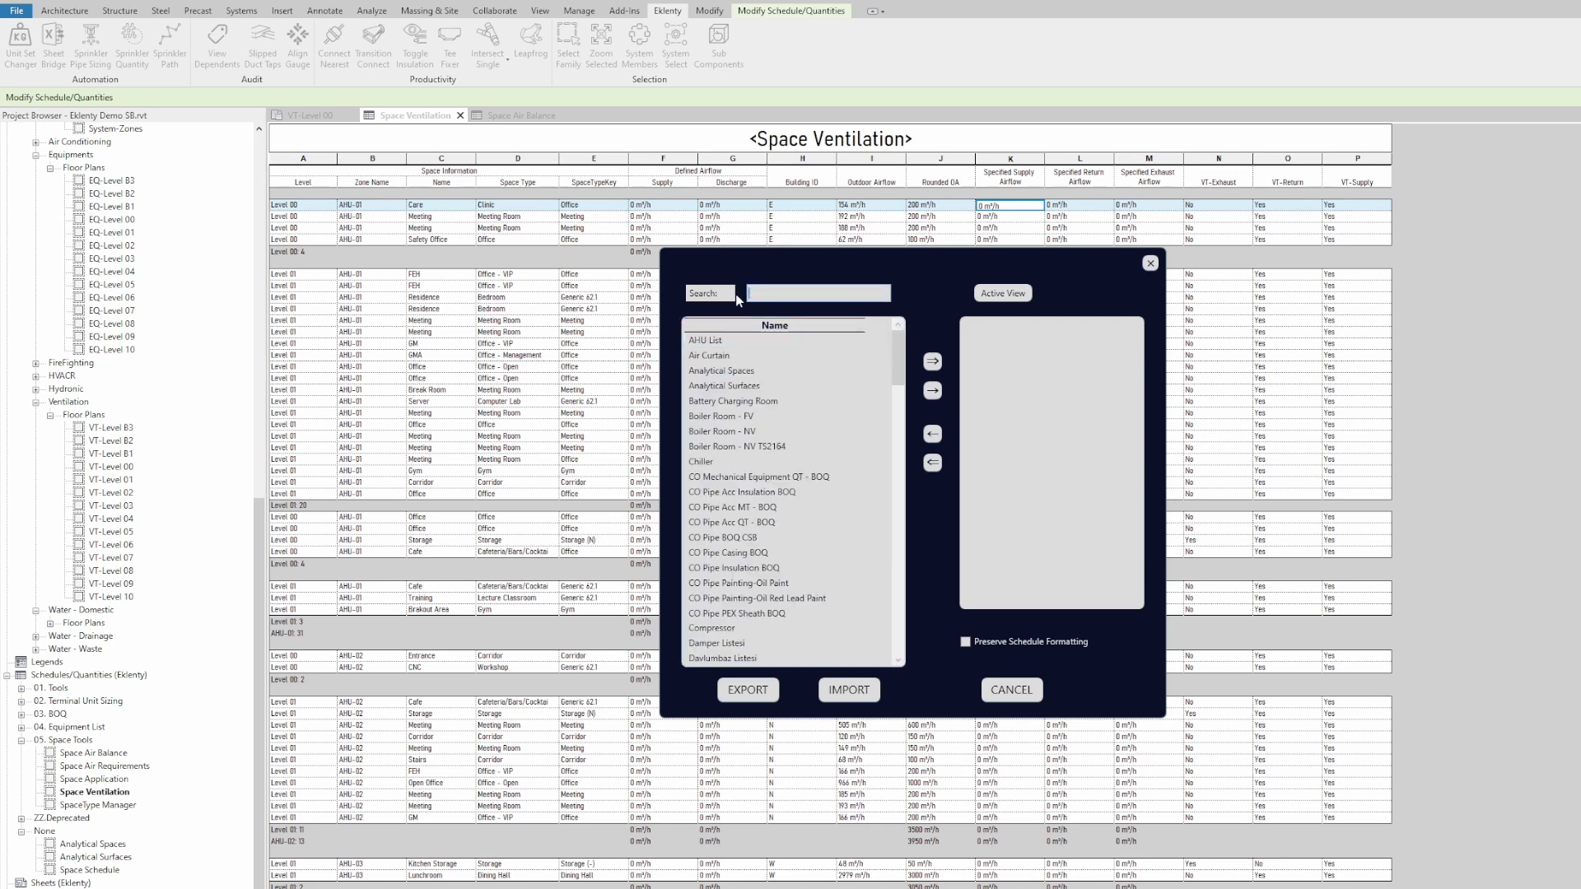
Add the active view, Boiler Room - NV and CO Mechanical Equipment QT - BOQ to the export list, and empty the list.
click(1001, 296)
double_click(735, 429)
double_click(741, 462)
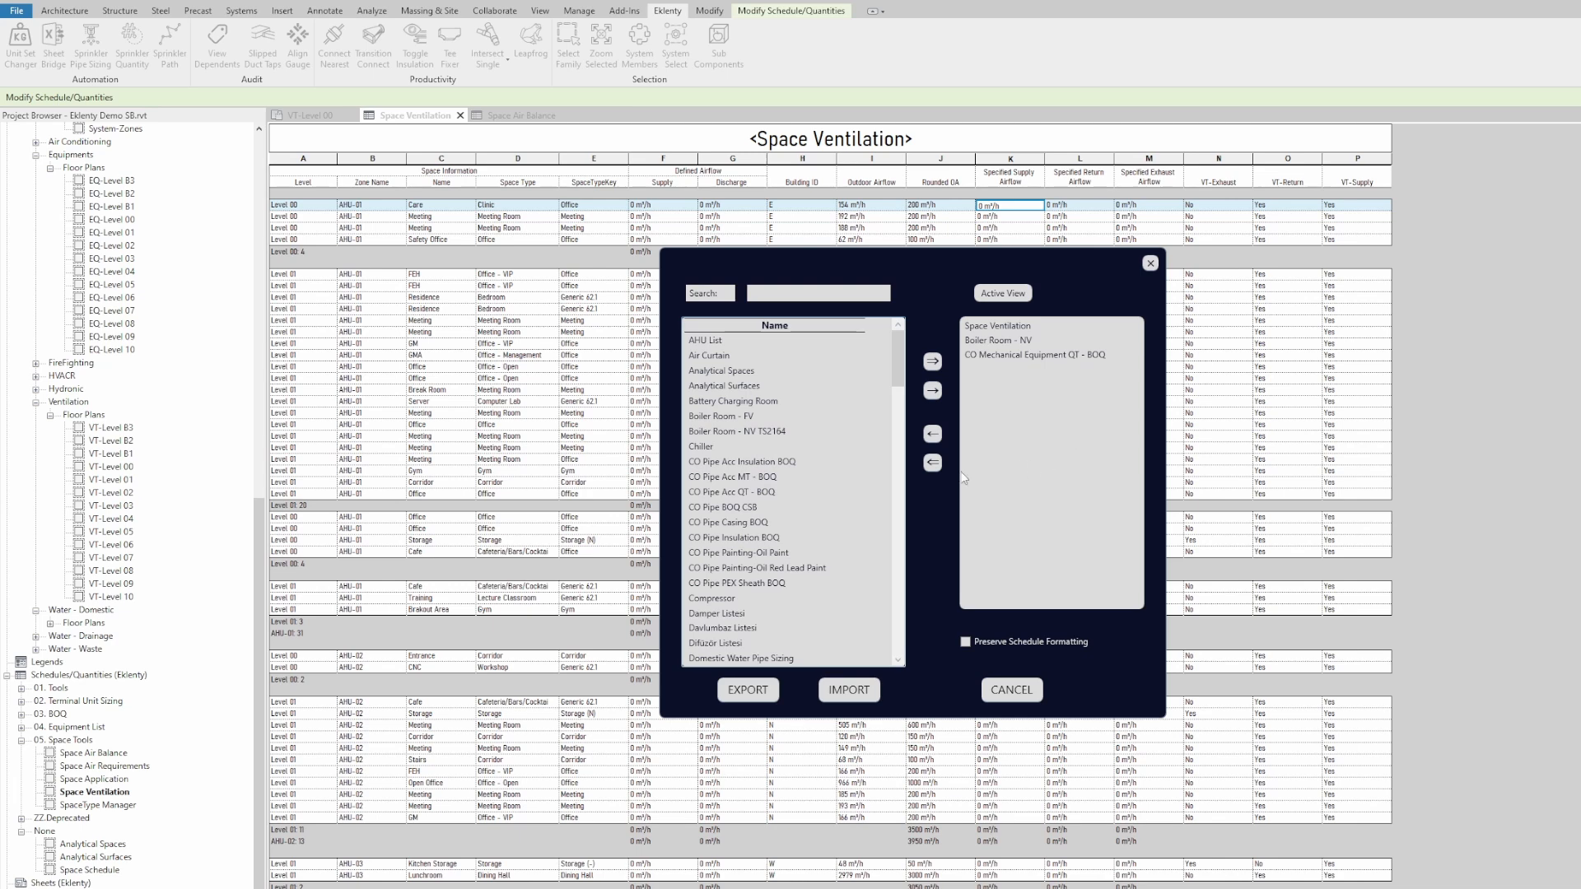
click(932, 465)
Export the active Space Ventilation schedule as "some name" to the Eklenty documents folder and open the workbook in Excel.
click(1005, 295)
drag(932, 285, 985, 329)
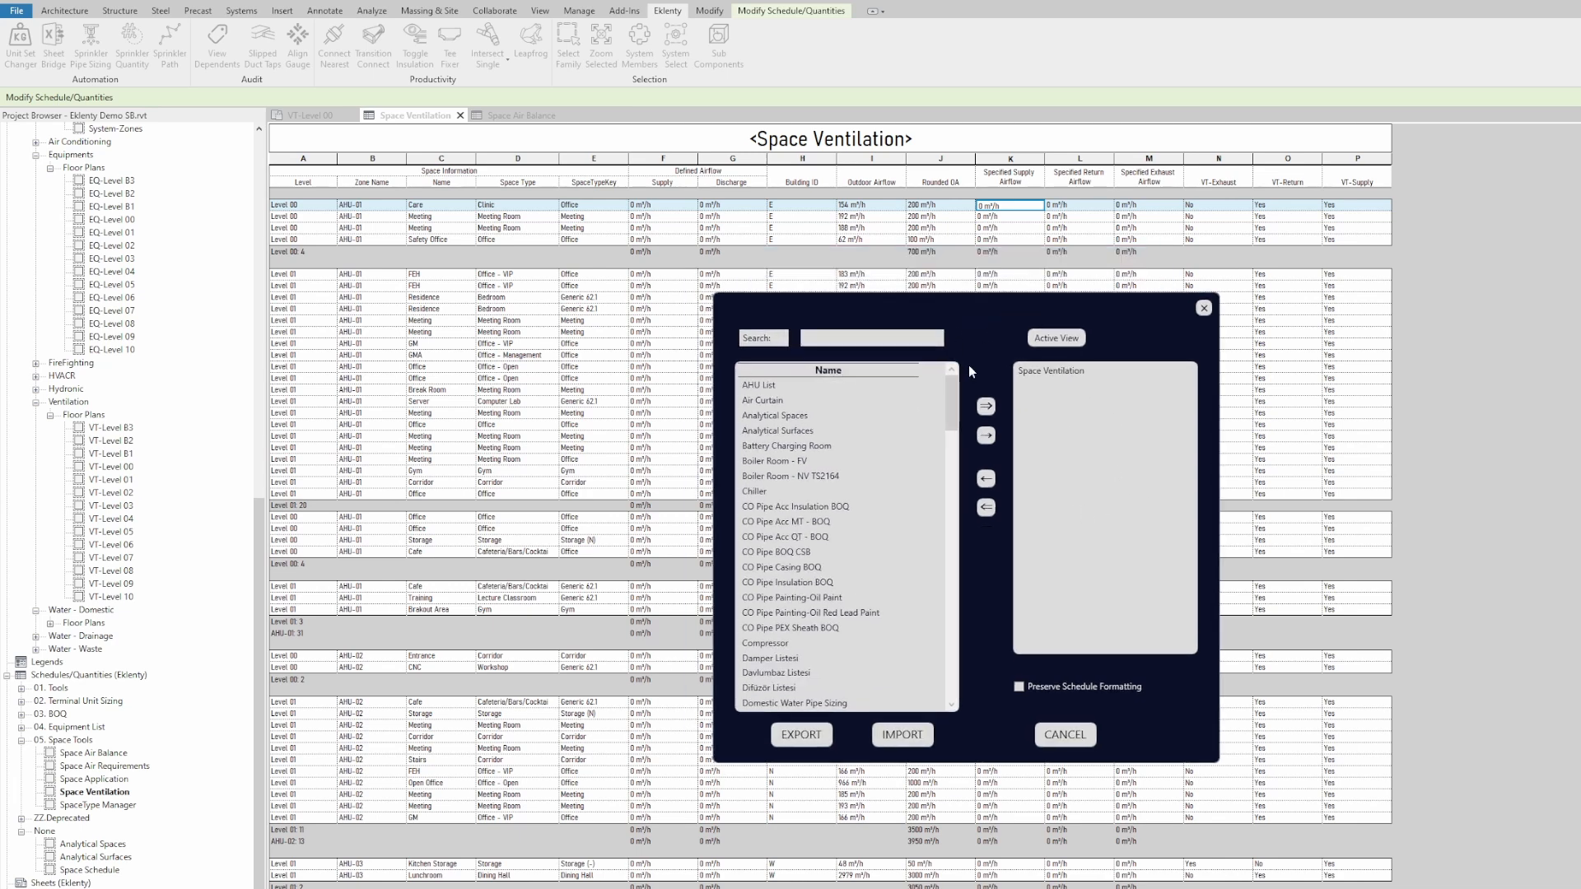
click(801, 736)
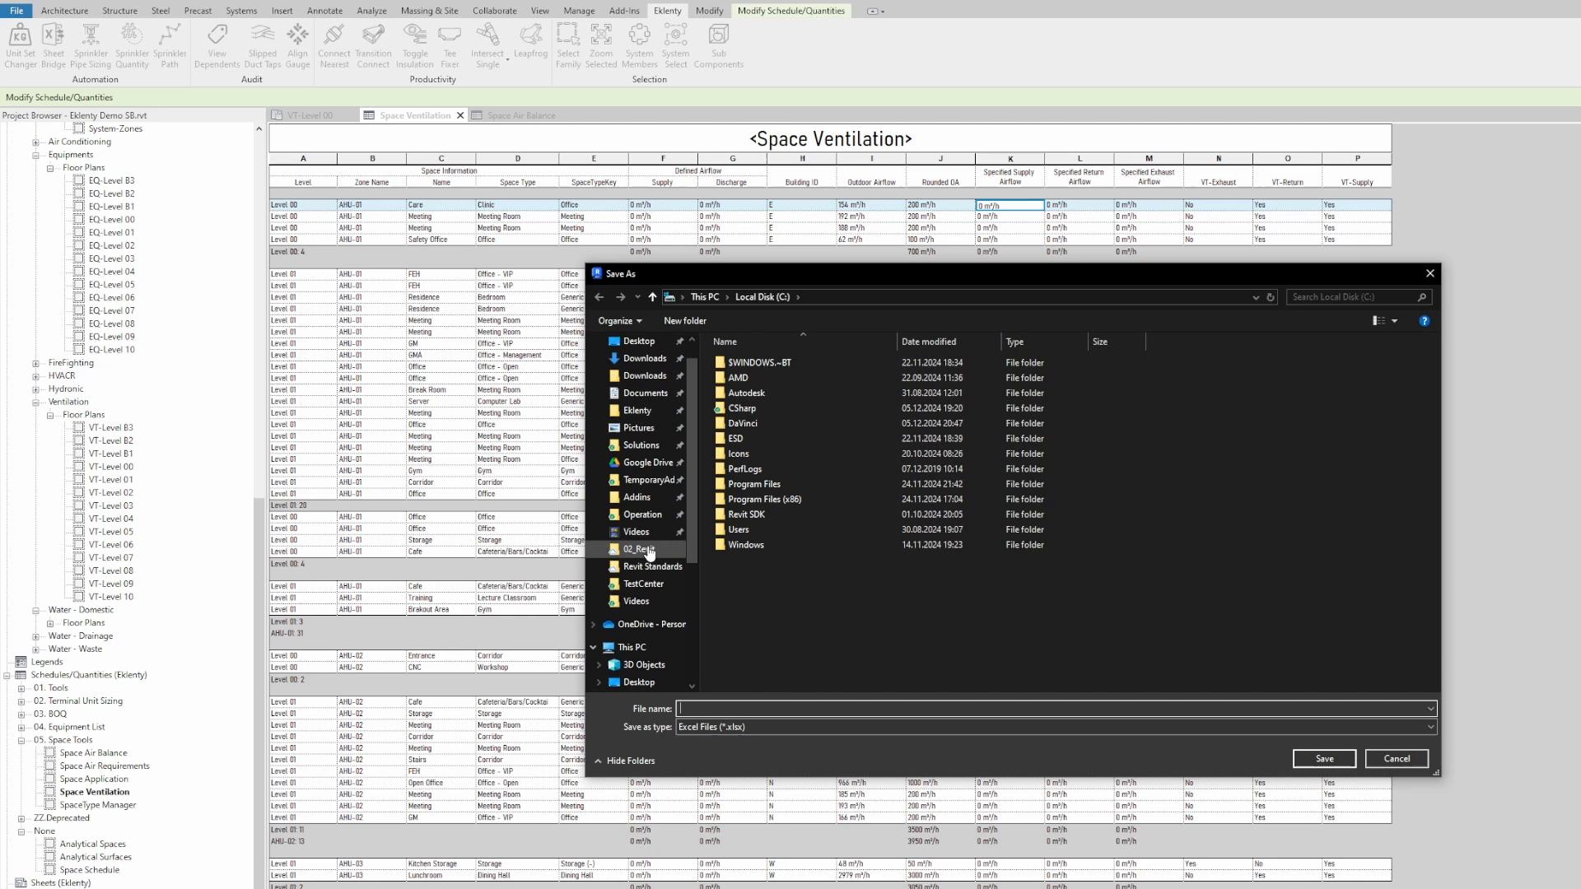
click(637, 411)
click(784, 709)
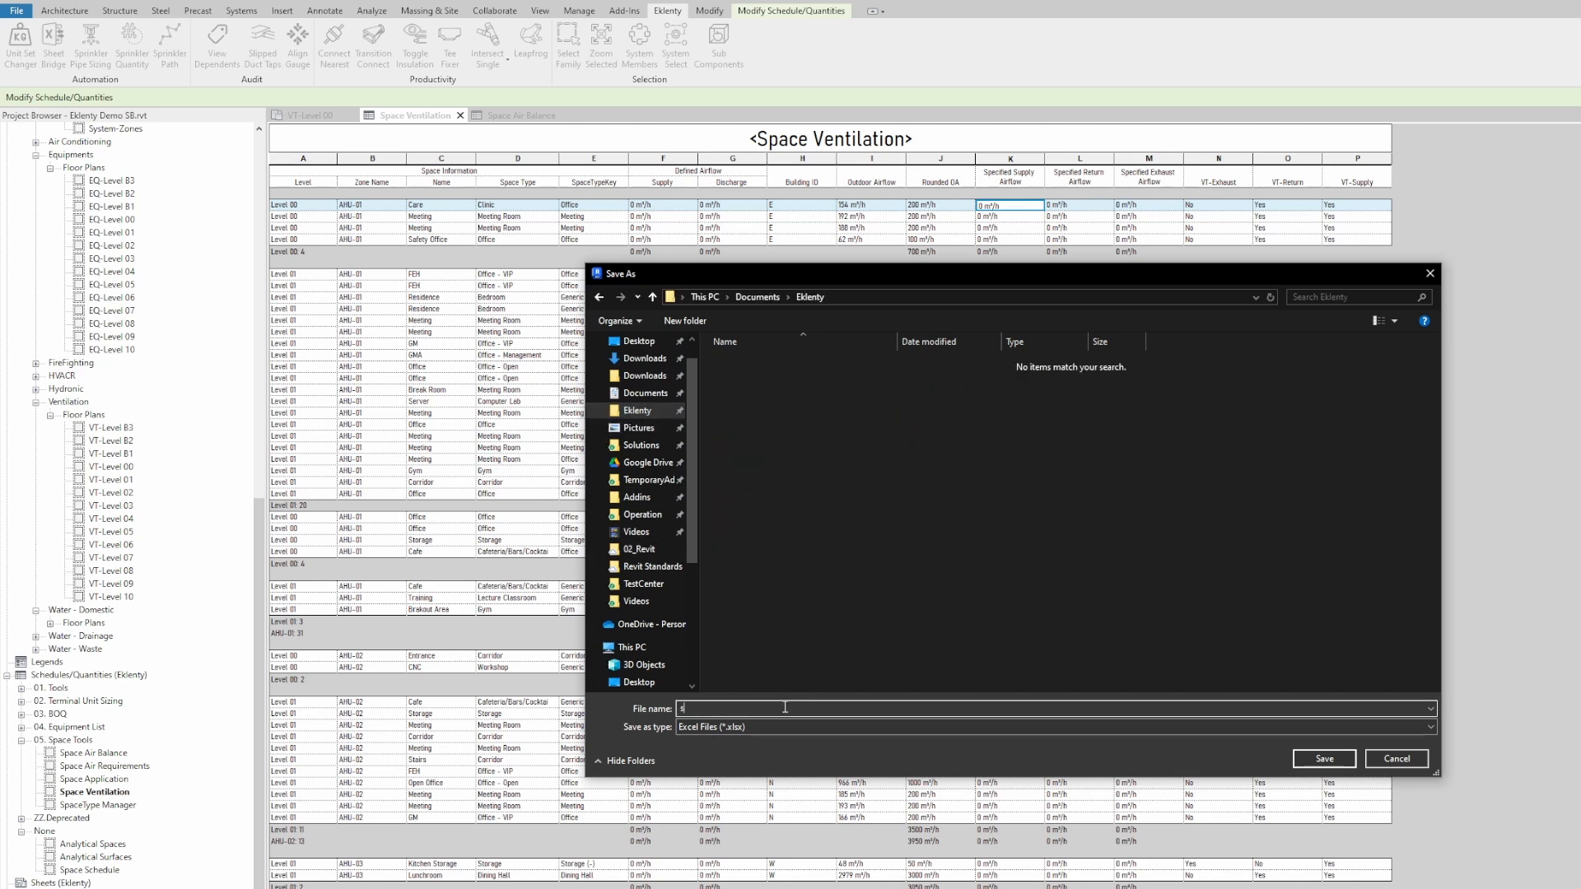
text(some name)
key(Return)
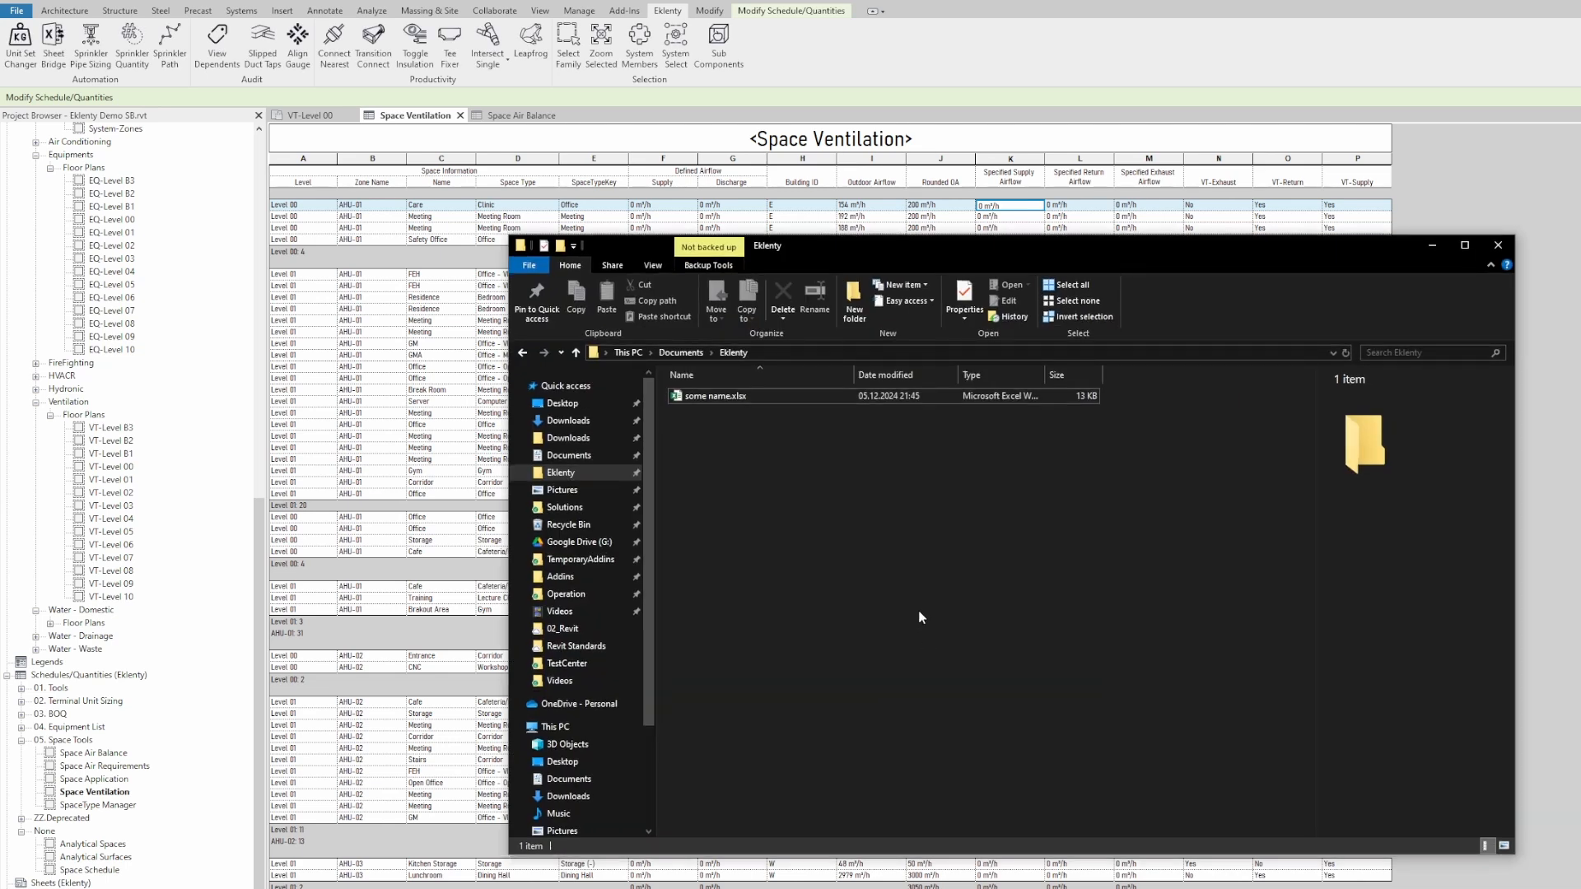
double_click(714, 399)
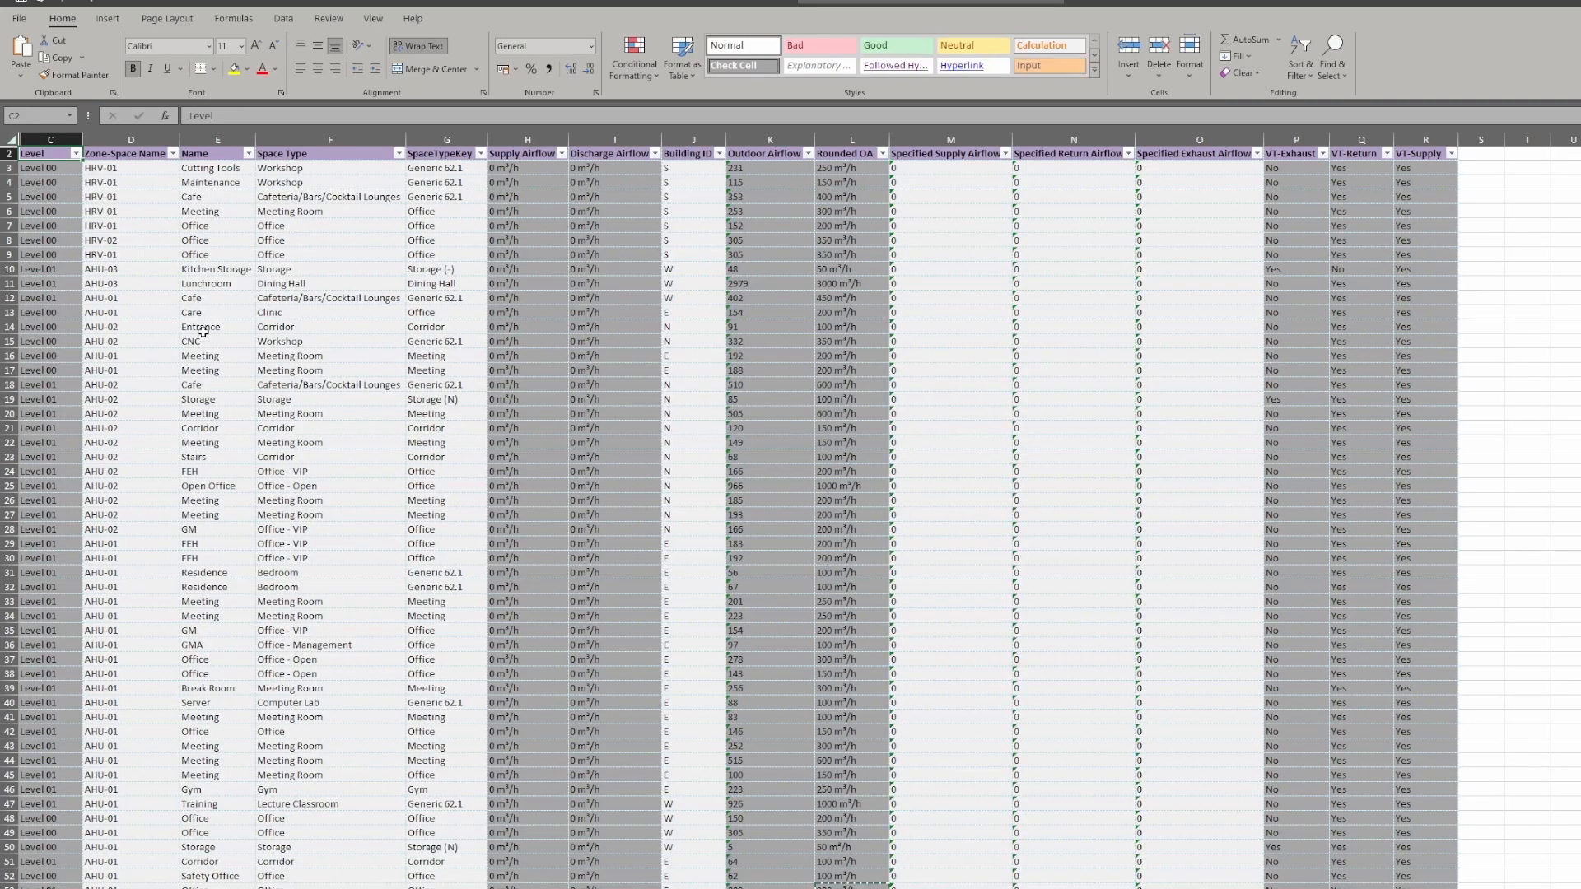
Examine the exported space information columns and the specified supply, return and exhaust airflow columns.
click(141, 255)
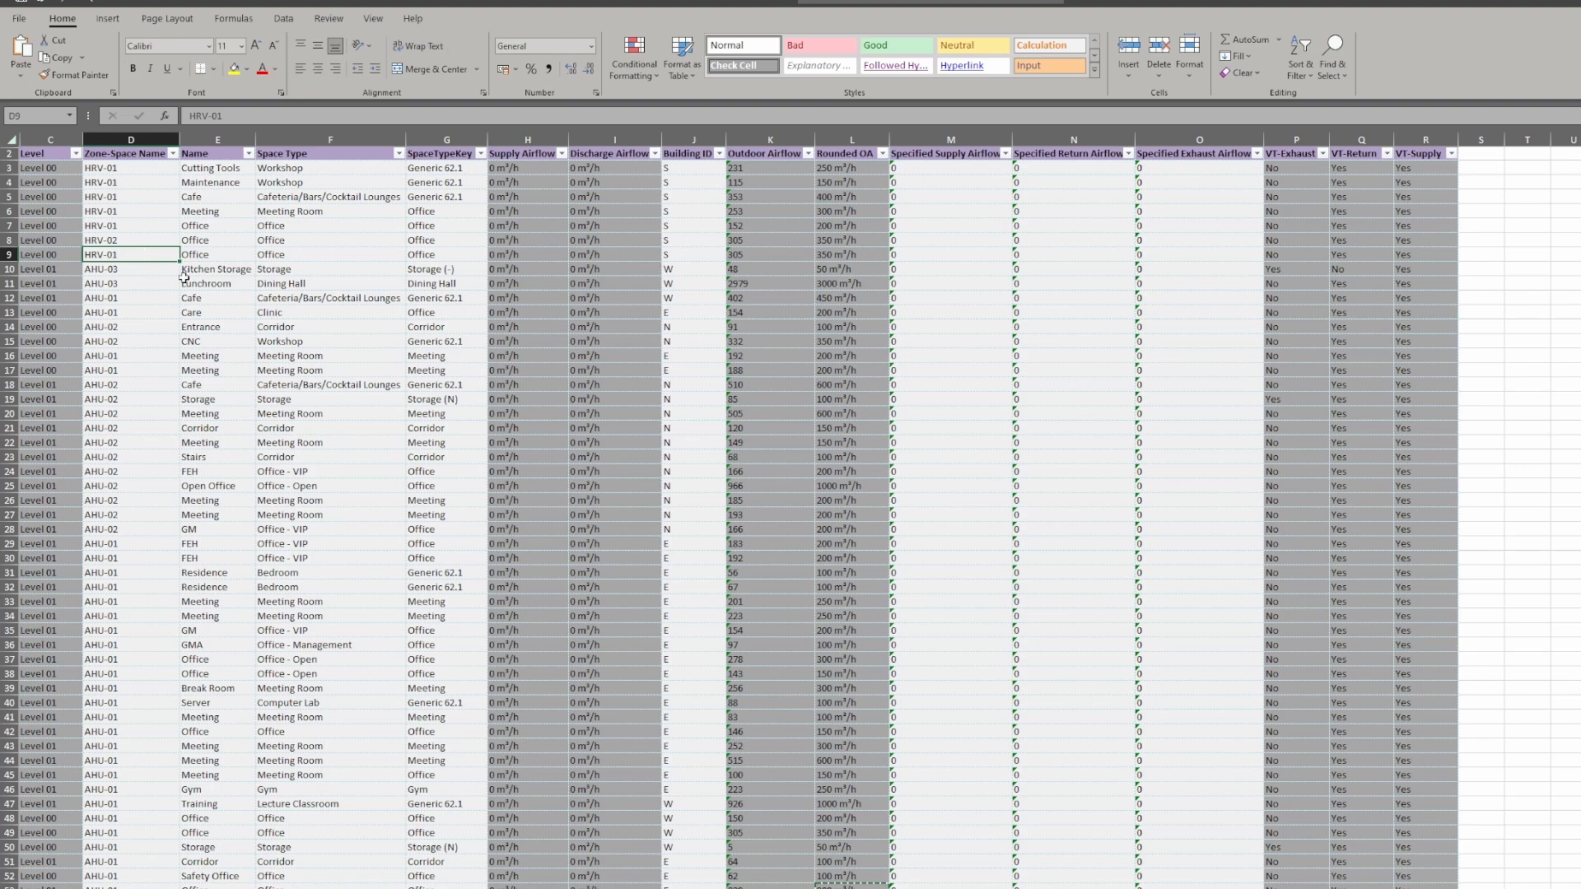
drag(142, 256, 436, 590)
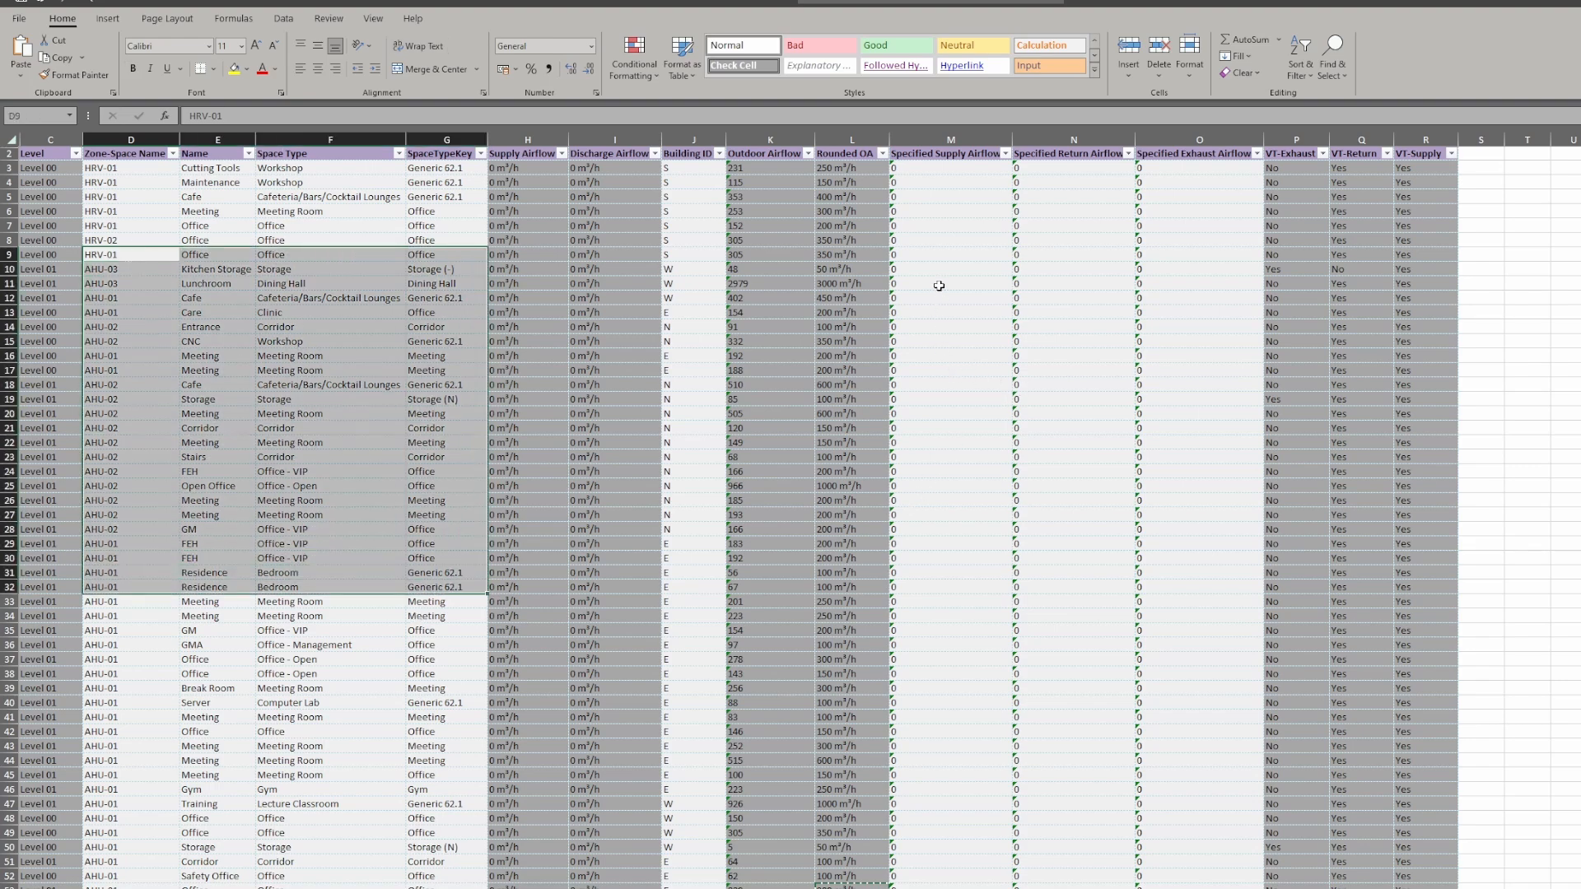
drag(941, 274, 1162, 559)
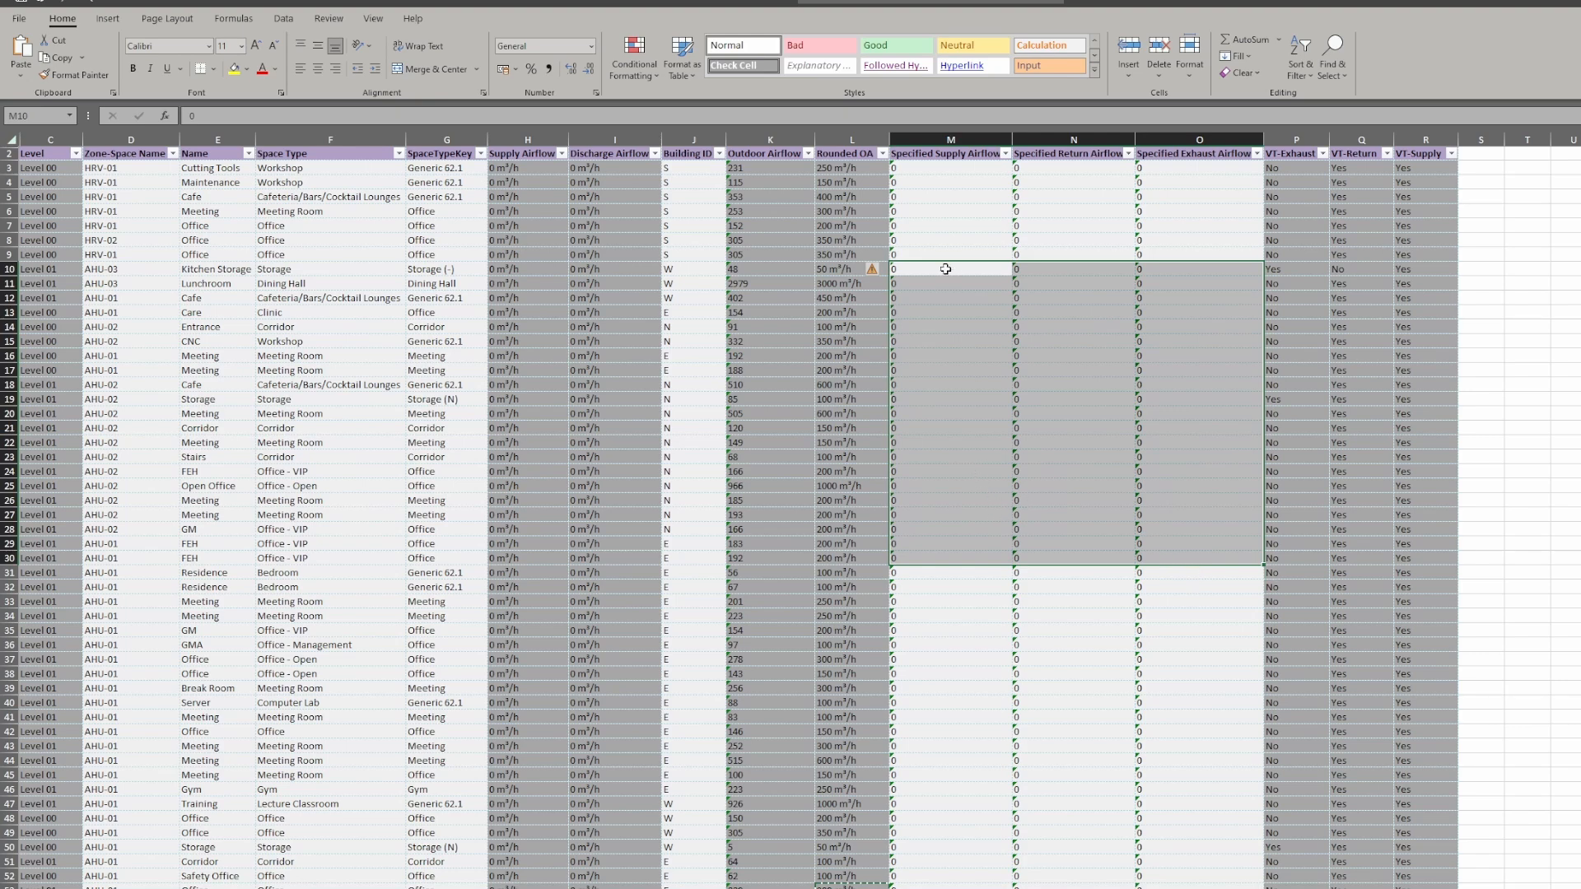
drag(955, 174, 1169, 578)
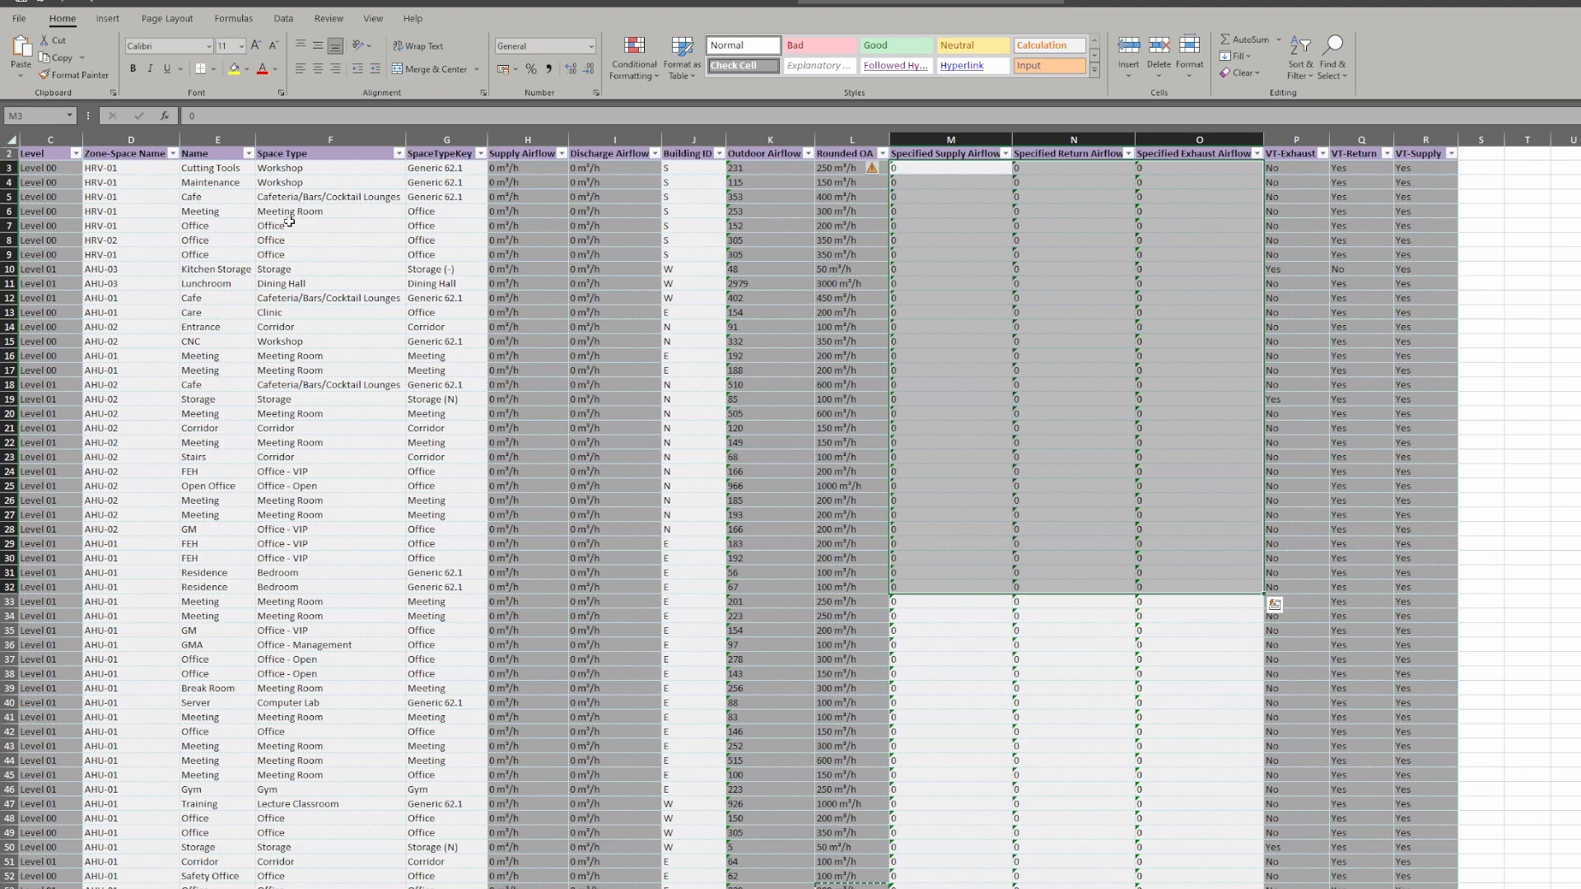
drag(290, 224, 426, 442)
click(963, 333)
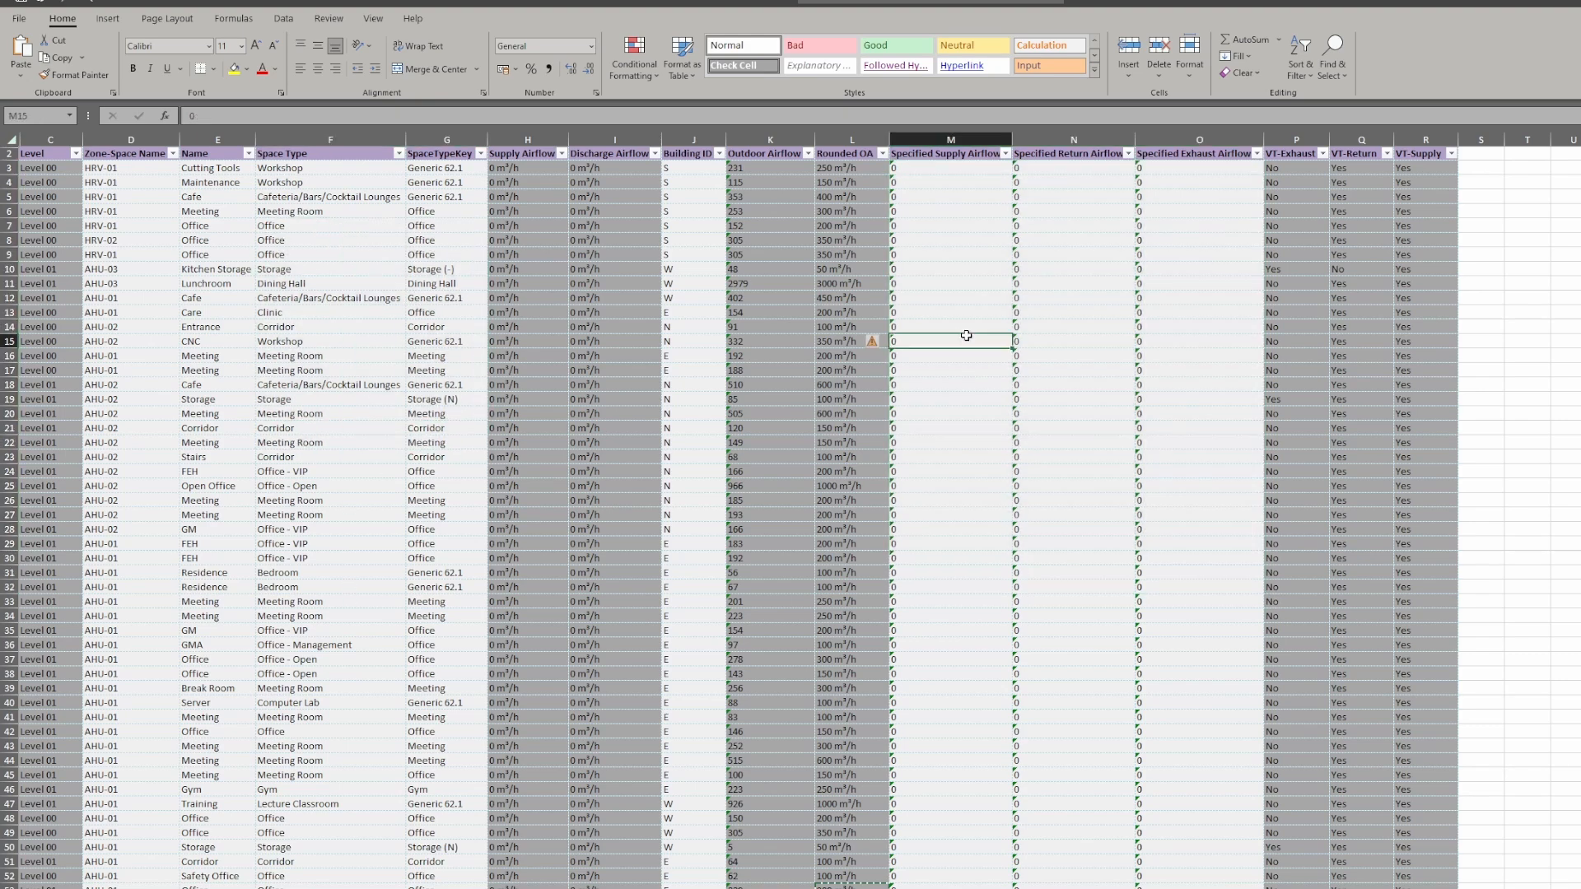
key(Right)
key(Right)
Sort the table by VT-Exhaust from A to Z and copy the Yes rows' Rounded OA values into Specified Exhaust Airflow.
click(1322, 156)
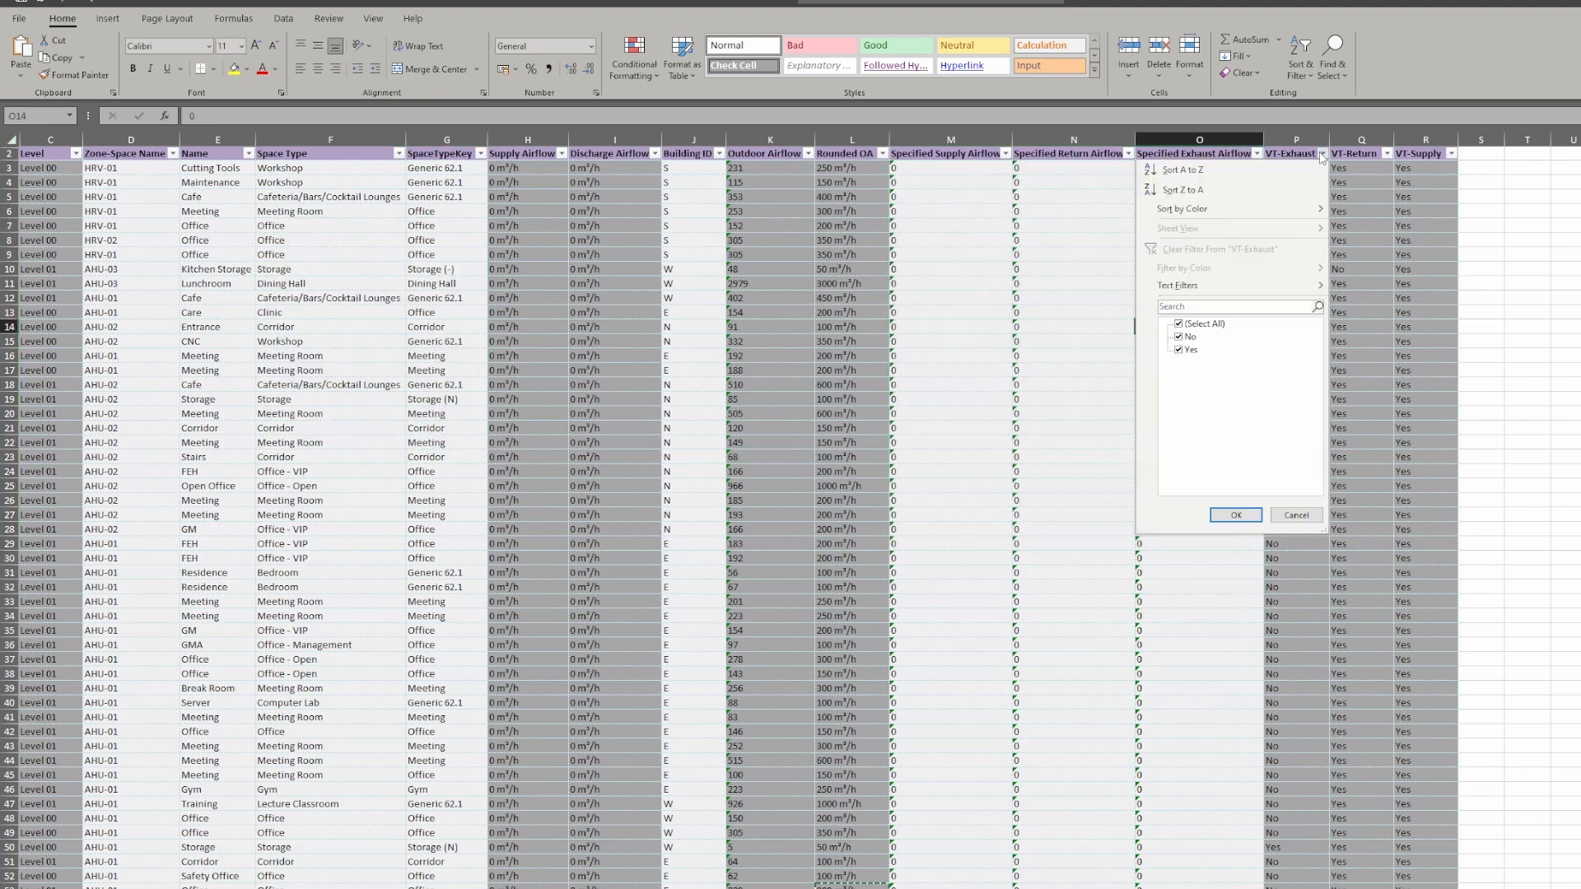
click(1190, 174)
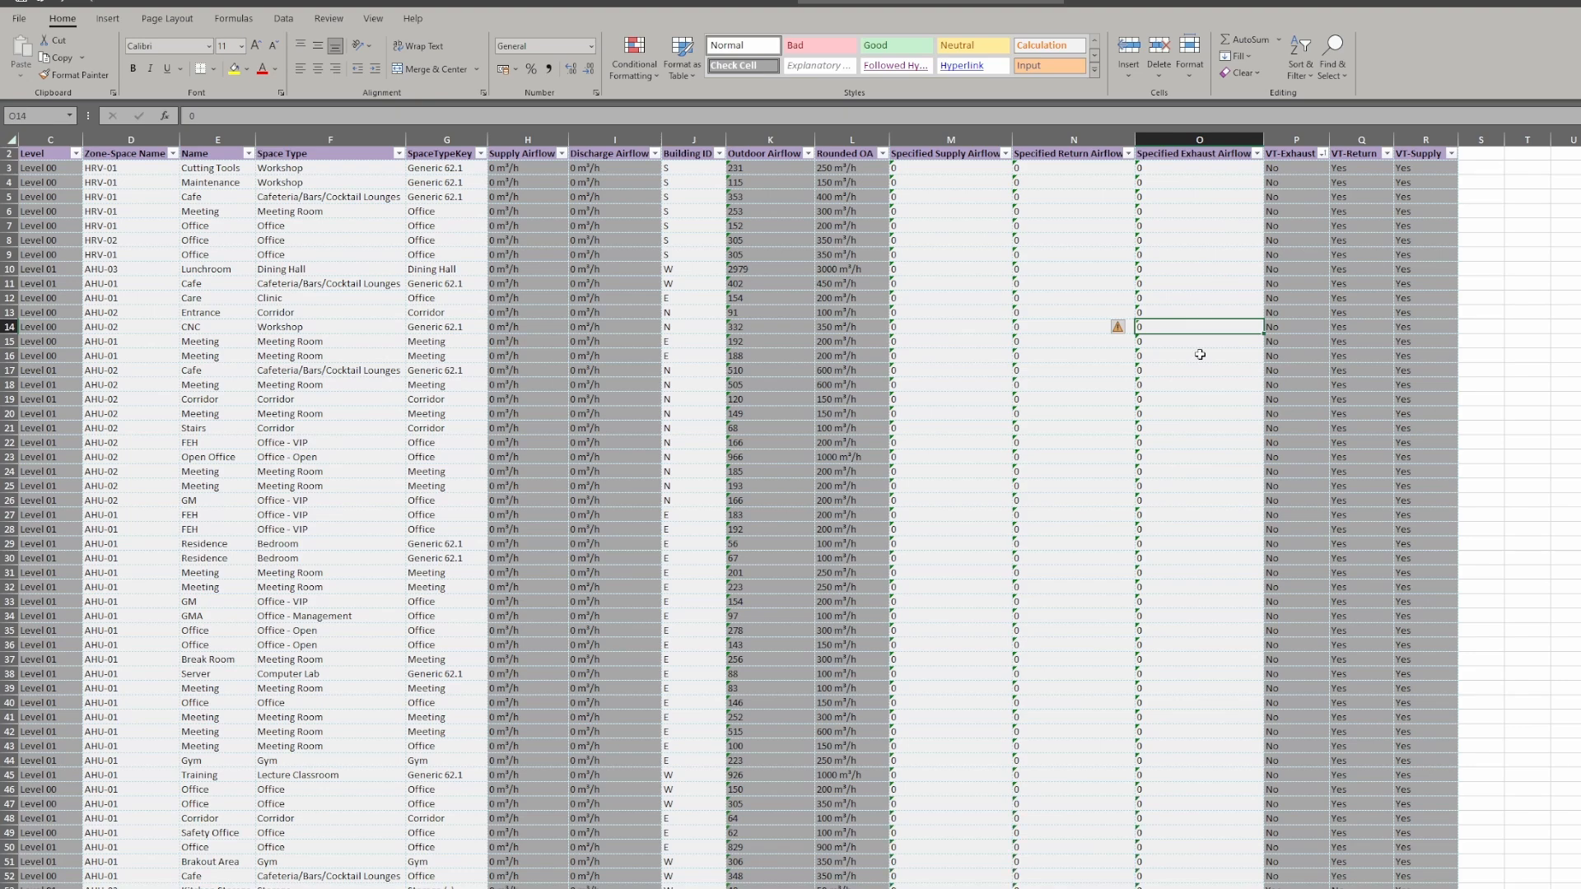
scroll(1185, 574, down, 2)
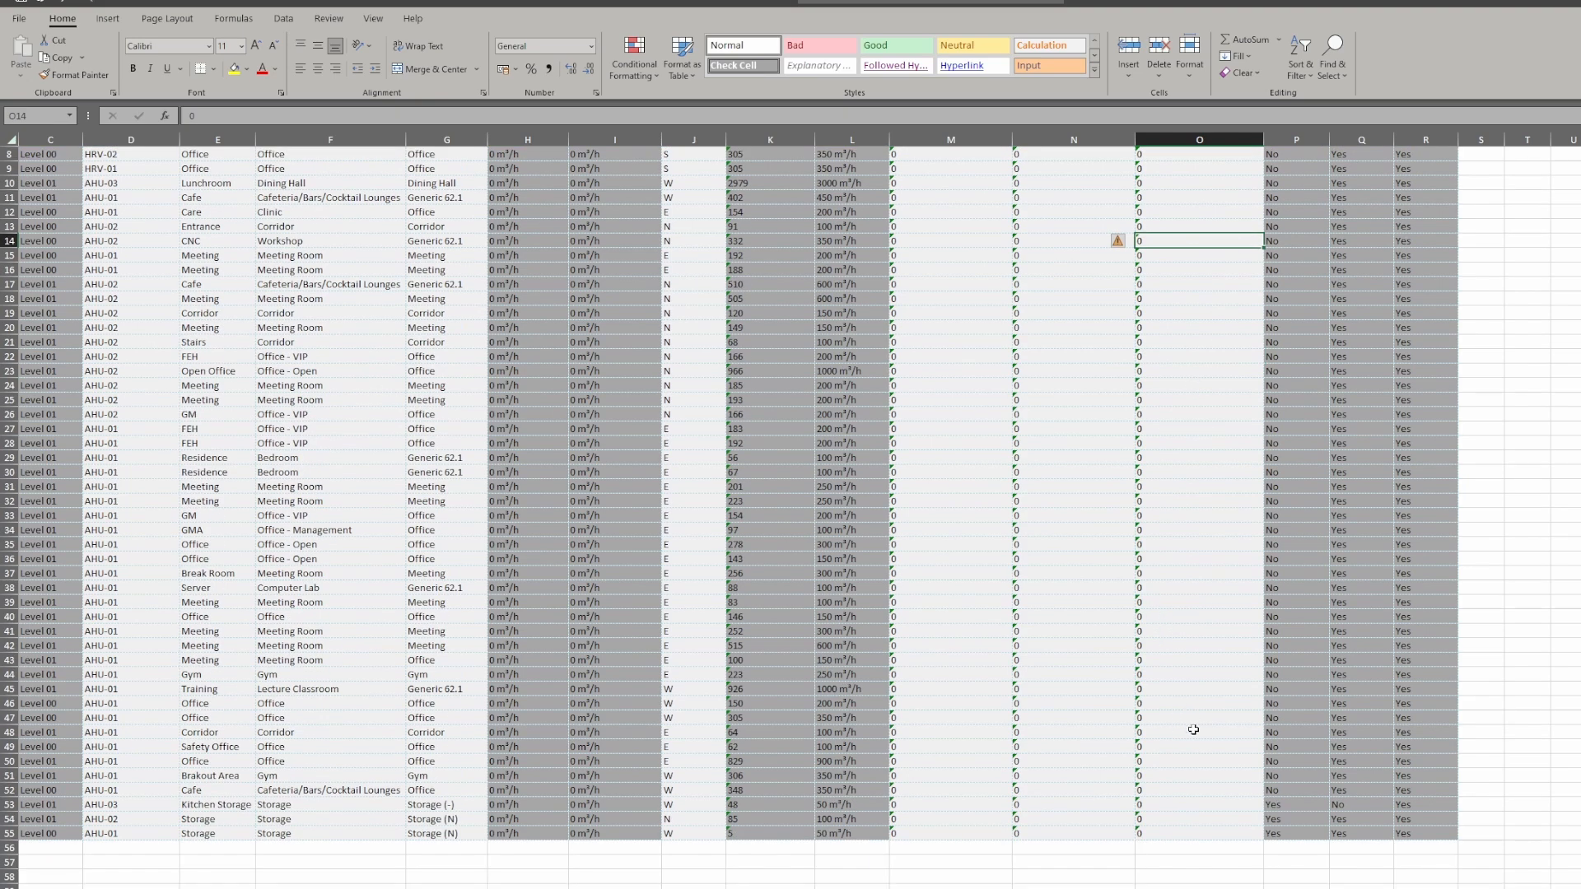
click(1184, 800)
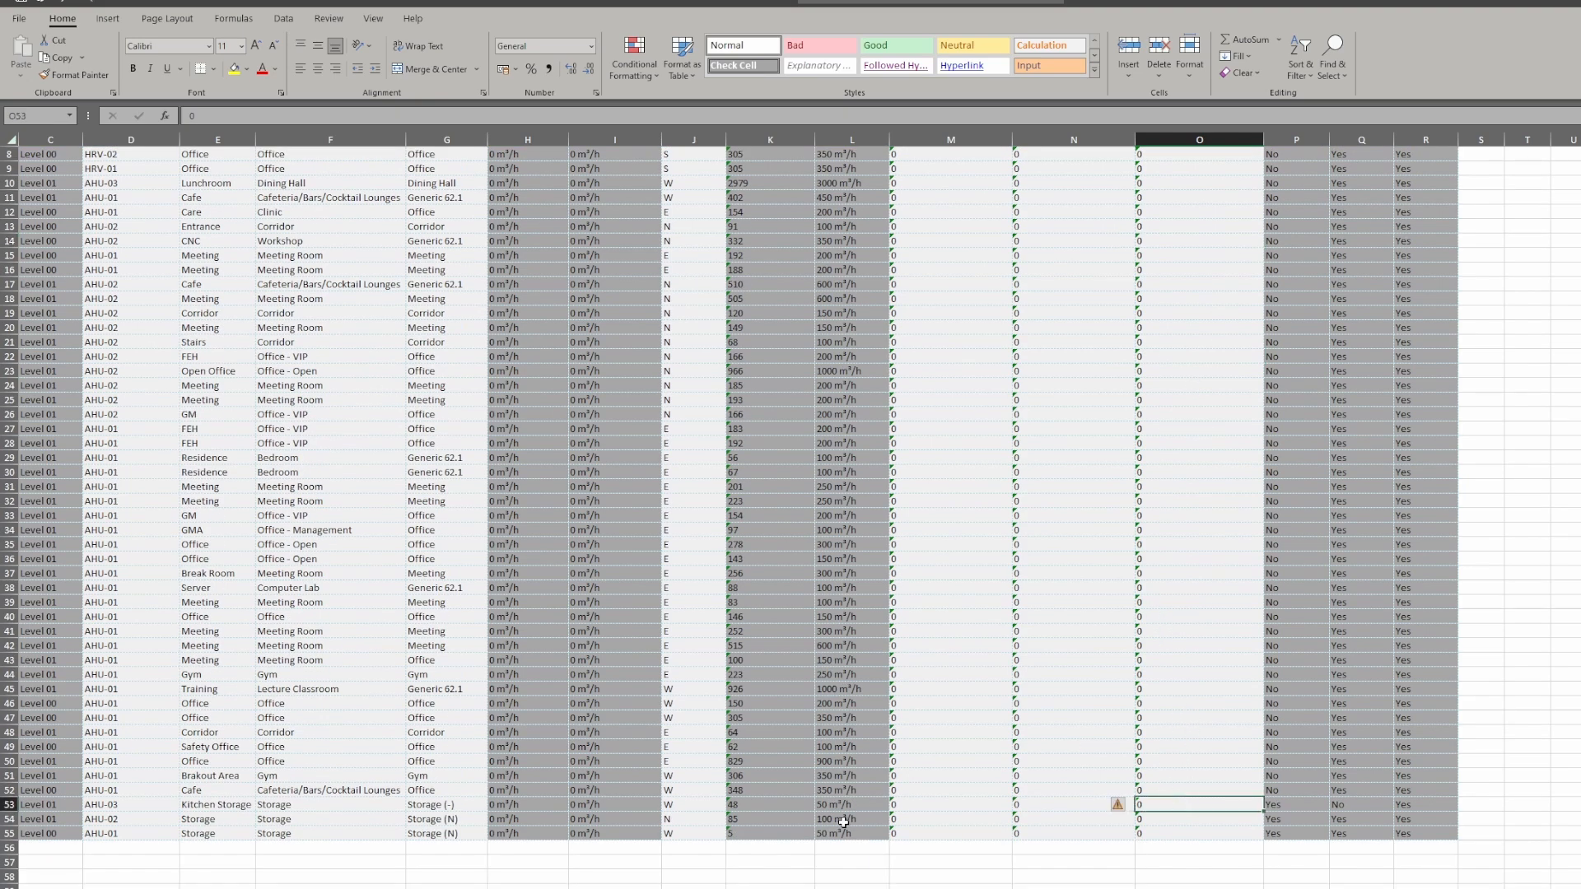
drag(834, 802, 837, 833)
key(ctrl+c)
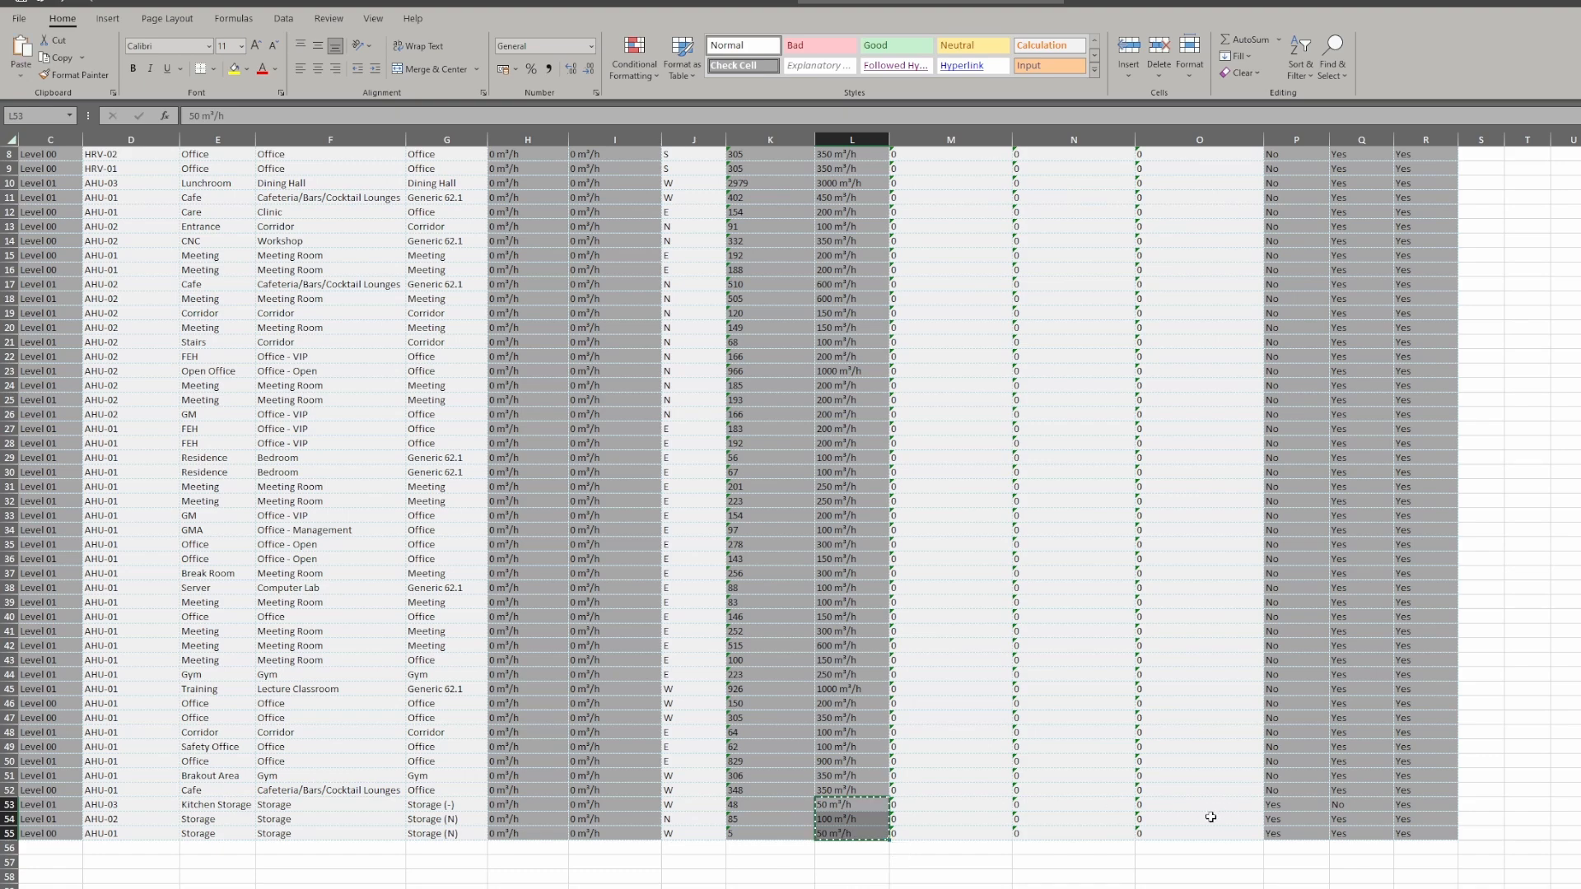
click(1161, 803)
key(ctrl+v)
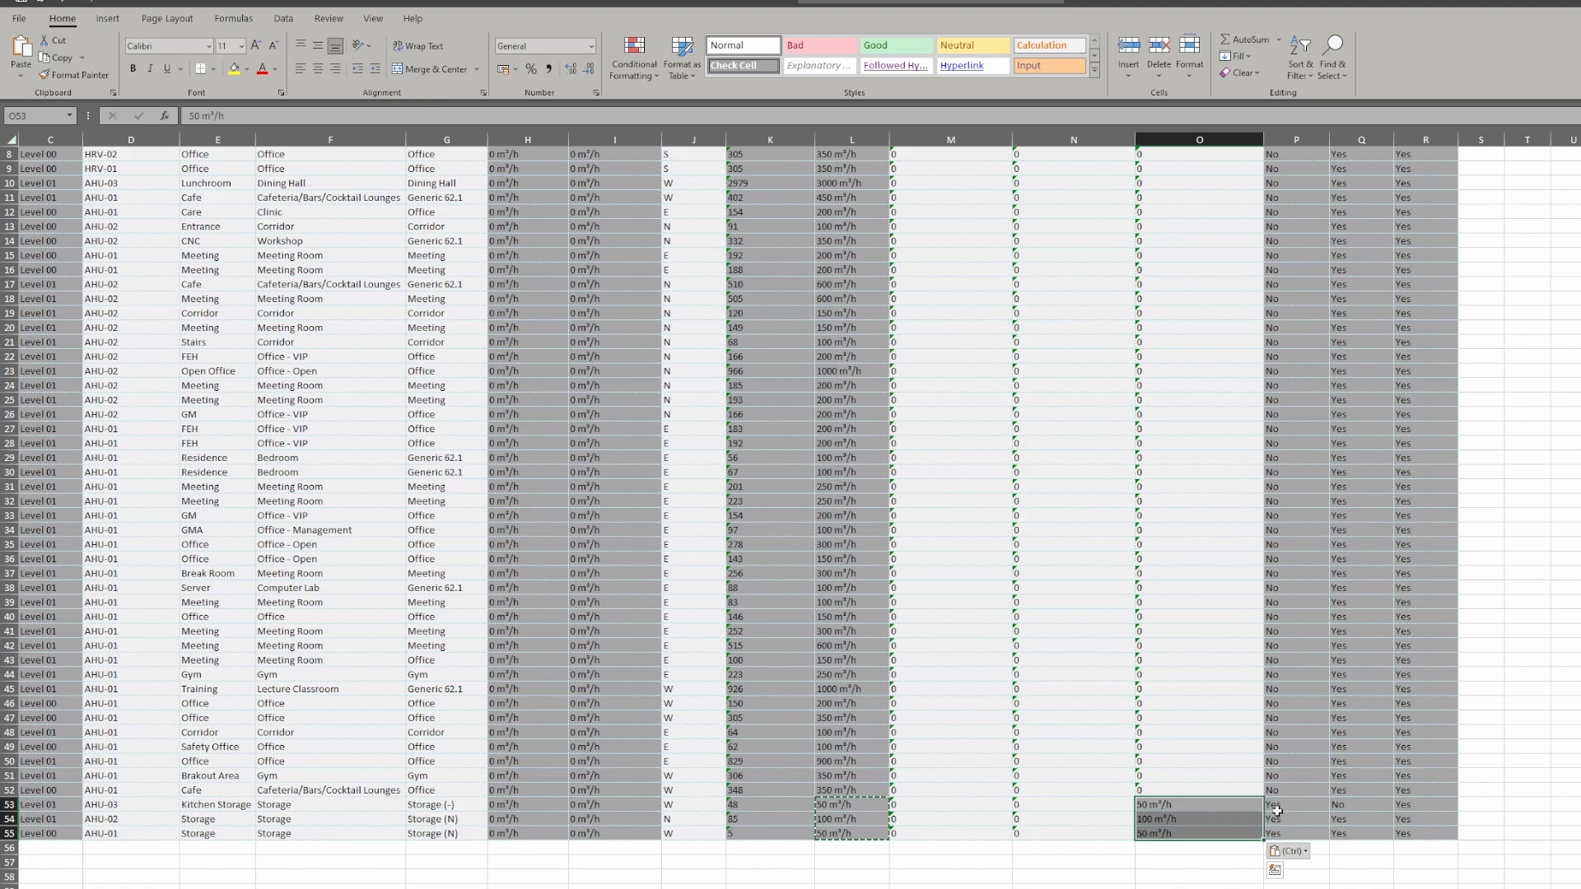
Copy the Rounded OA values of all rows with VT-Exhaust No into the Specified Return Airflow column.
drag(843, 790, 877, 138)
key(ctrl+c)
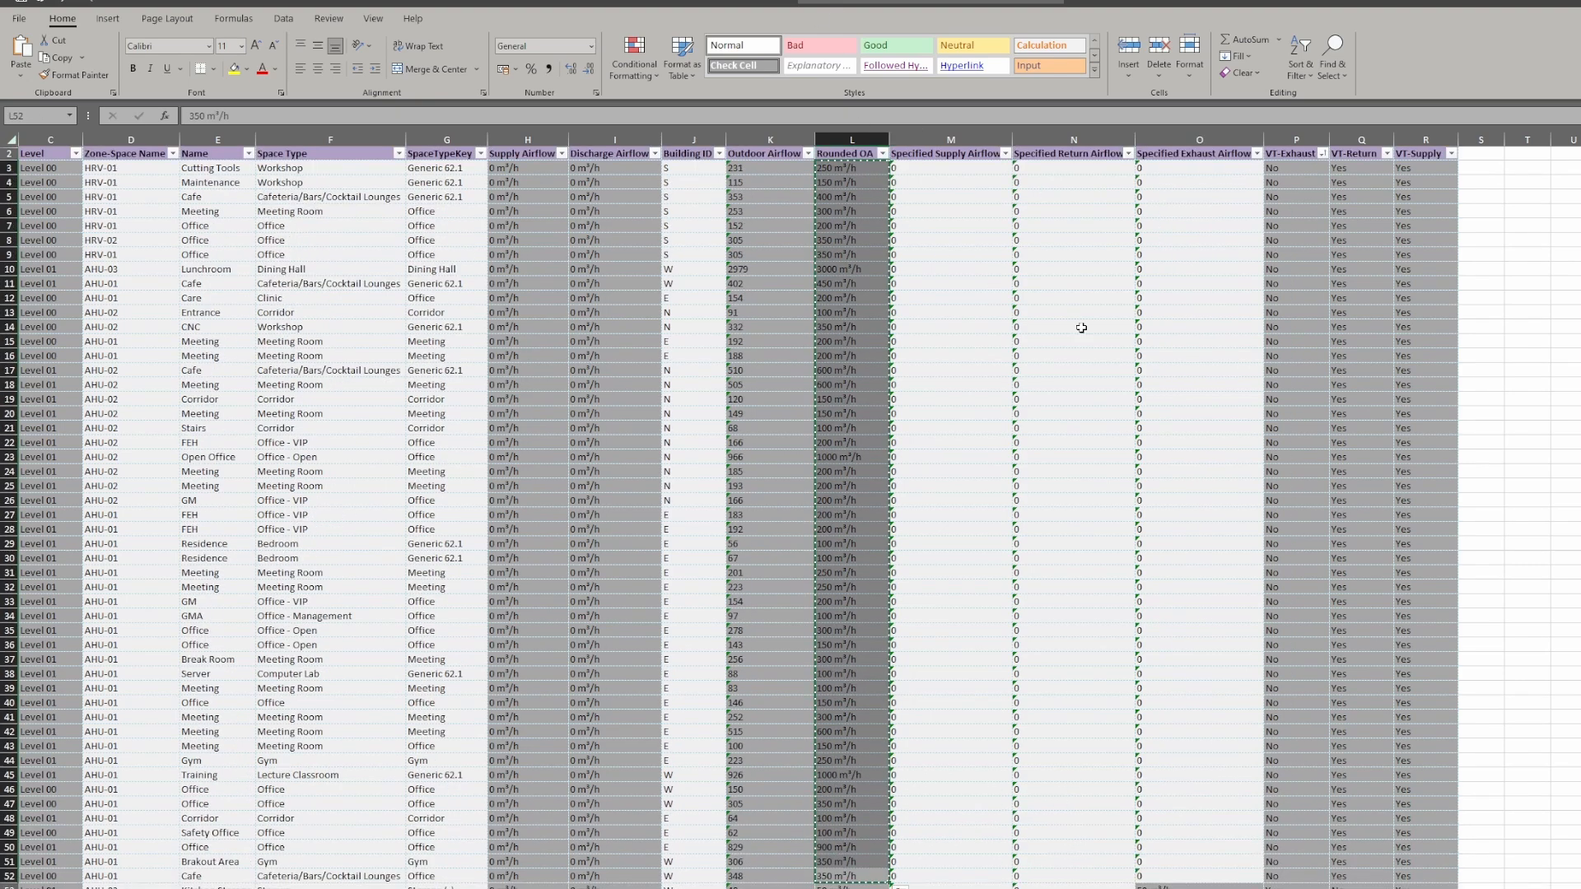
click(1068, 173)
key(ctrl+v)
Copy the Rounded OA values of all rows, 3 to 55, into the Specified Supply Airflow column.
click(840, 166)
scroll(875, 654, down, 6)
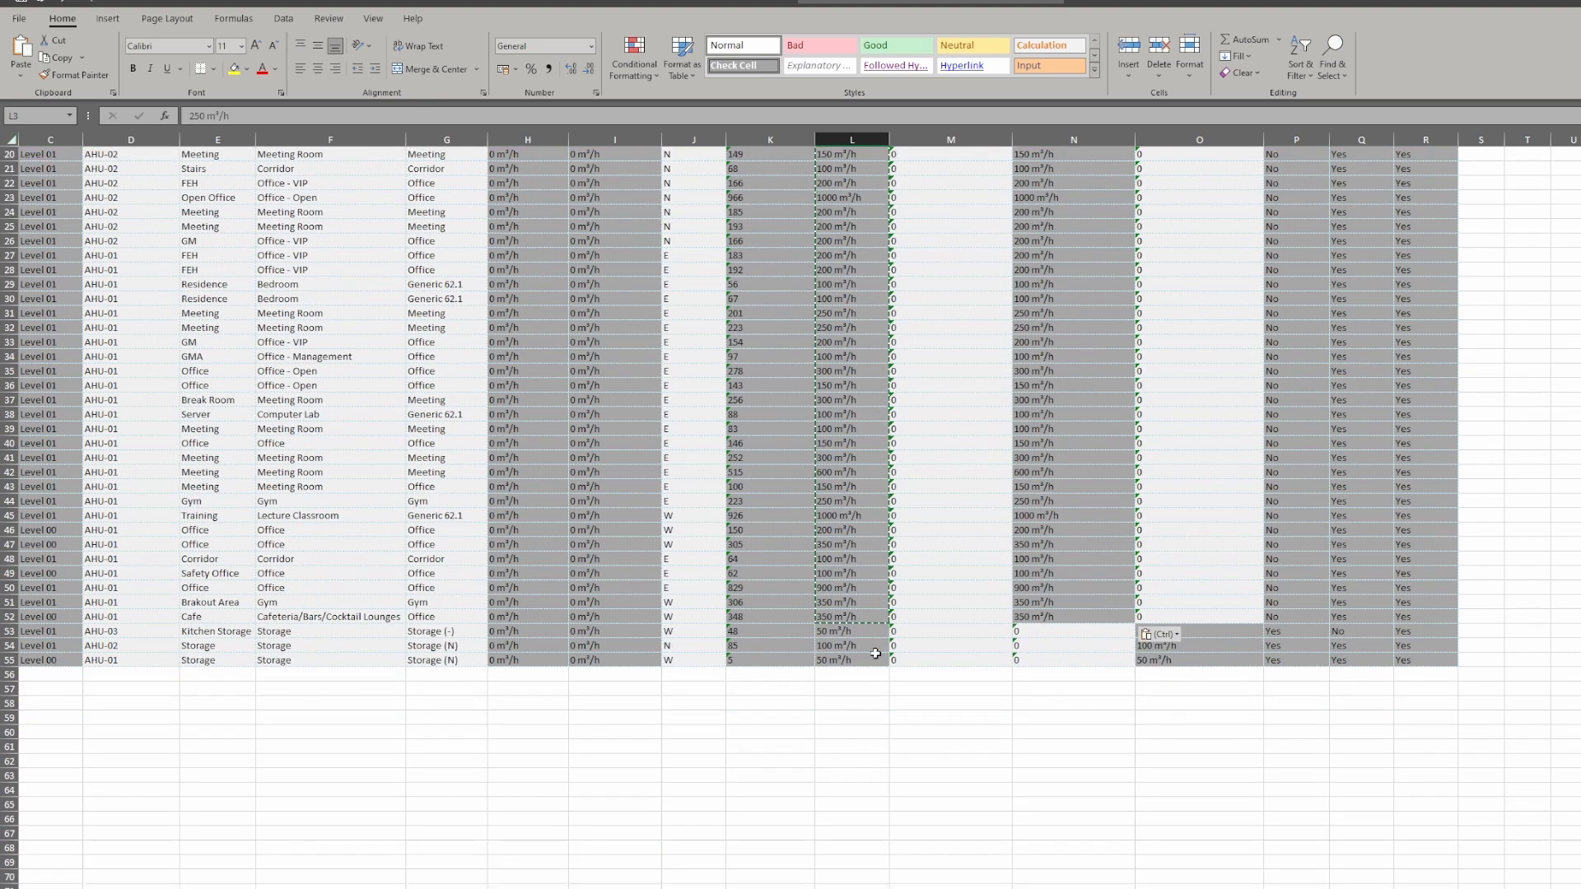
shift+click(850, 661)
scroll(956, 341, up, 6)
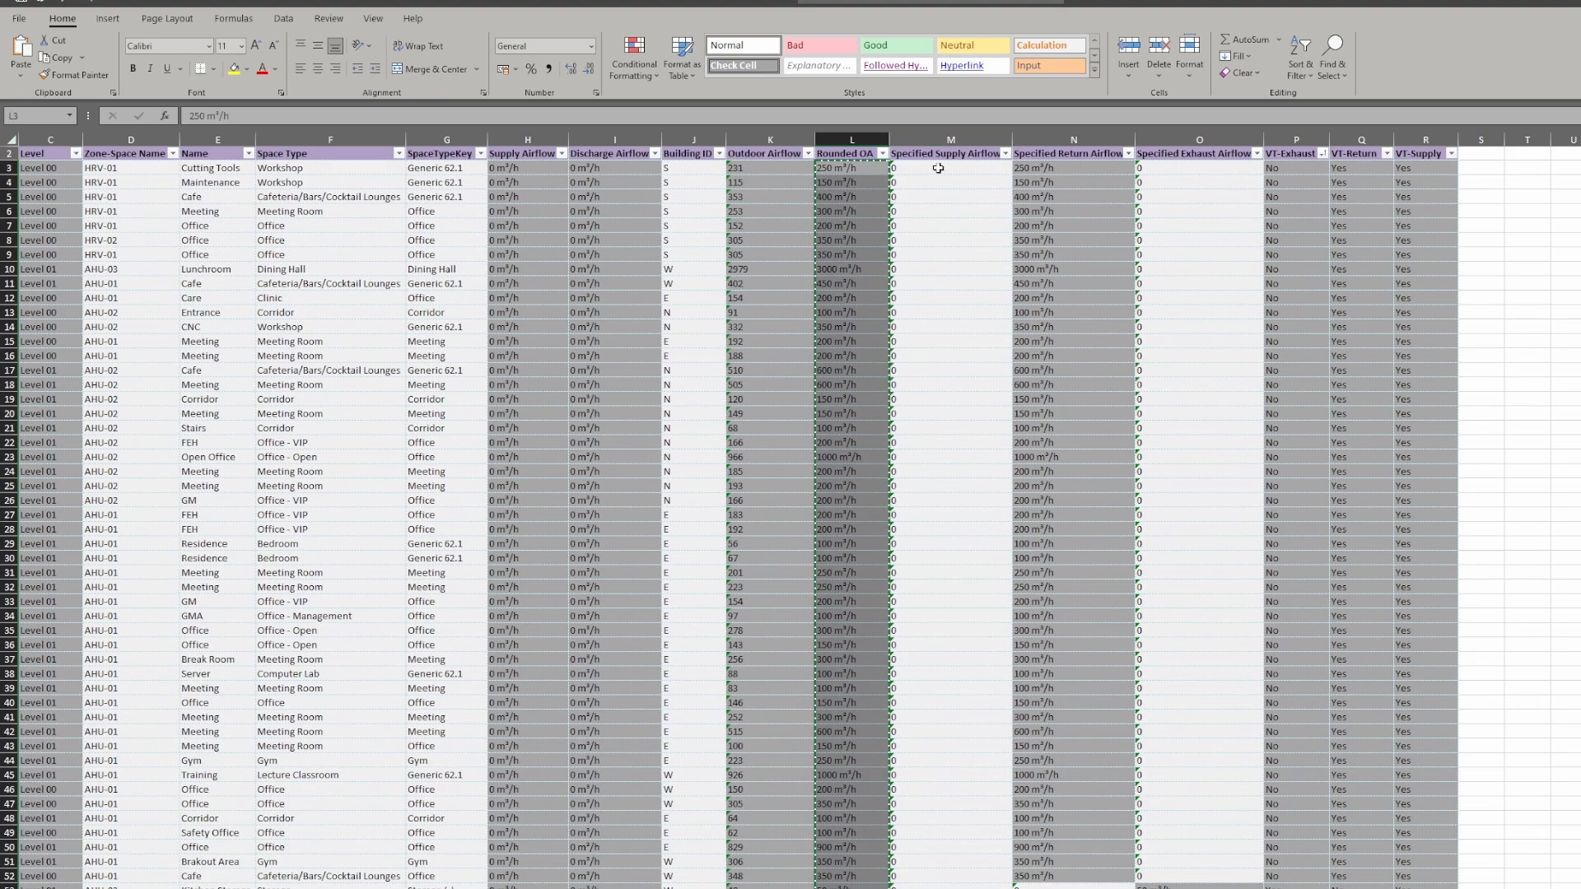
click(936, 170)
key(ctrl+v)
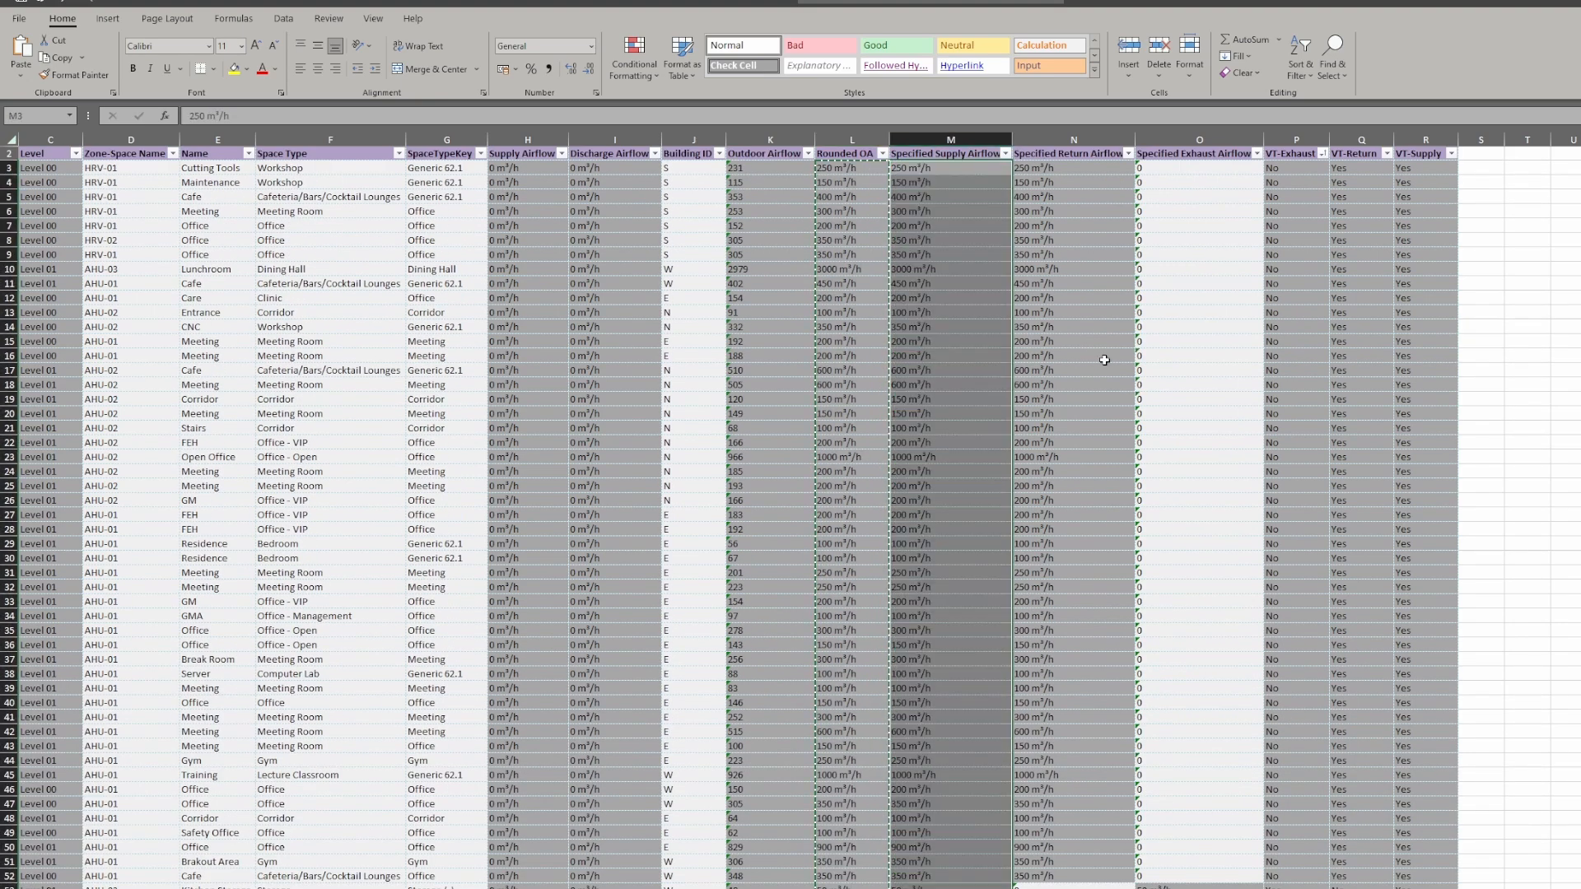
click(1070, 384)
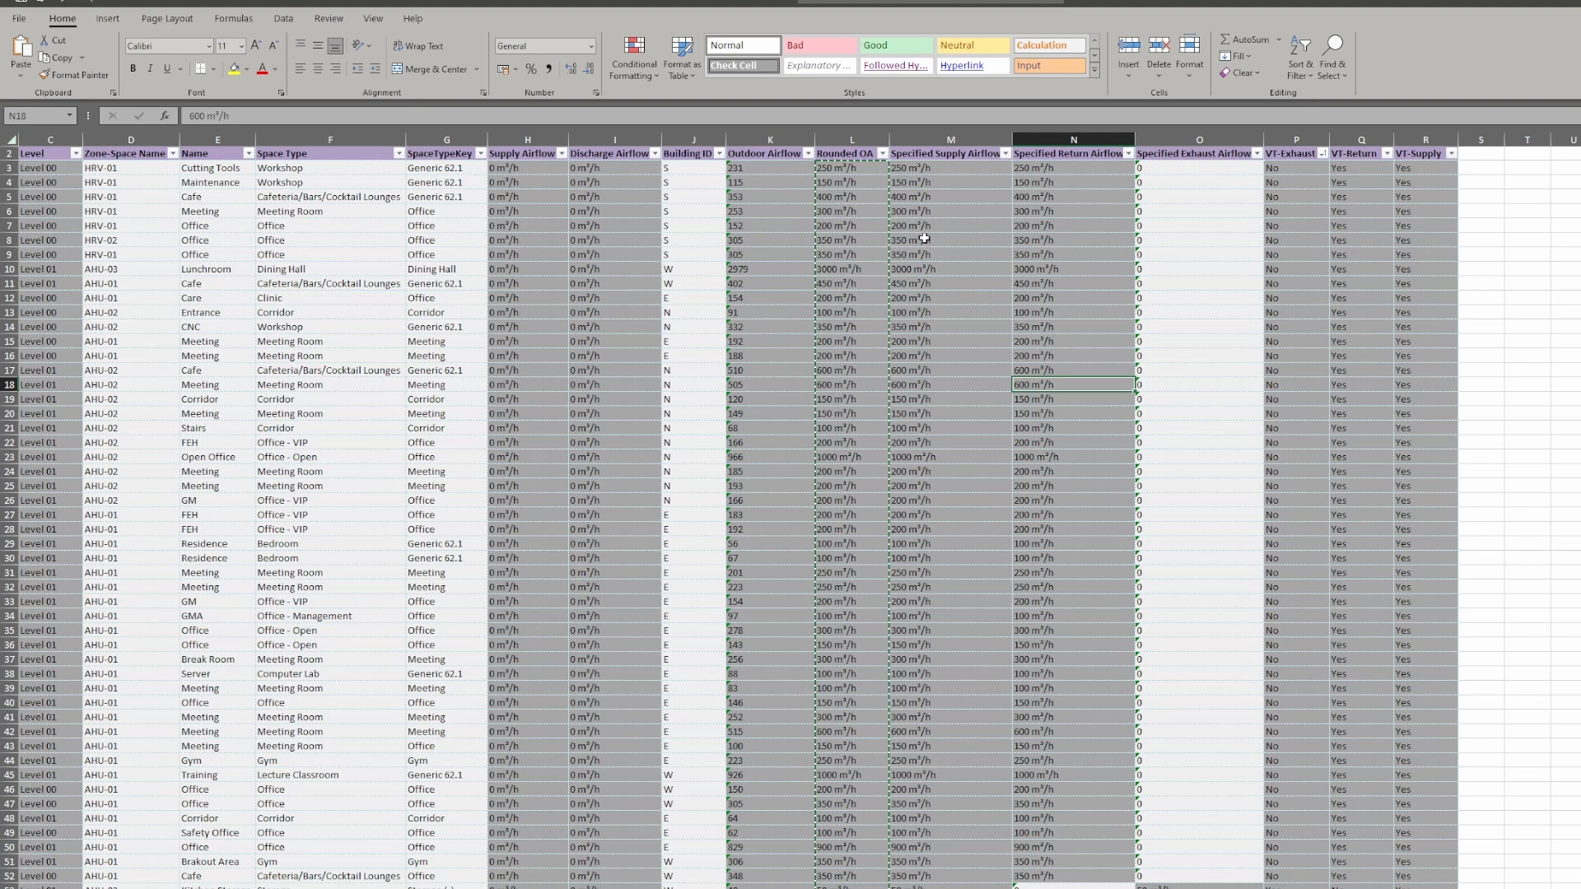
click(927, 170)
click(947, 355)
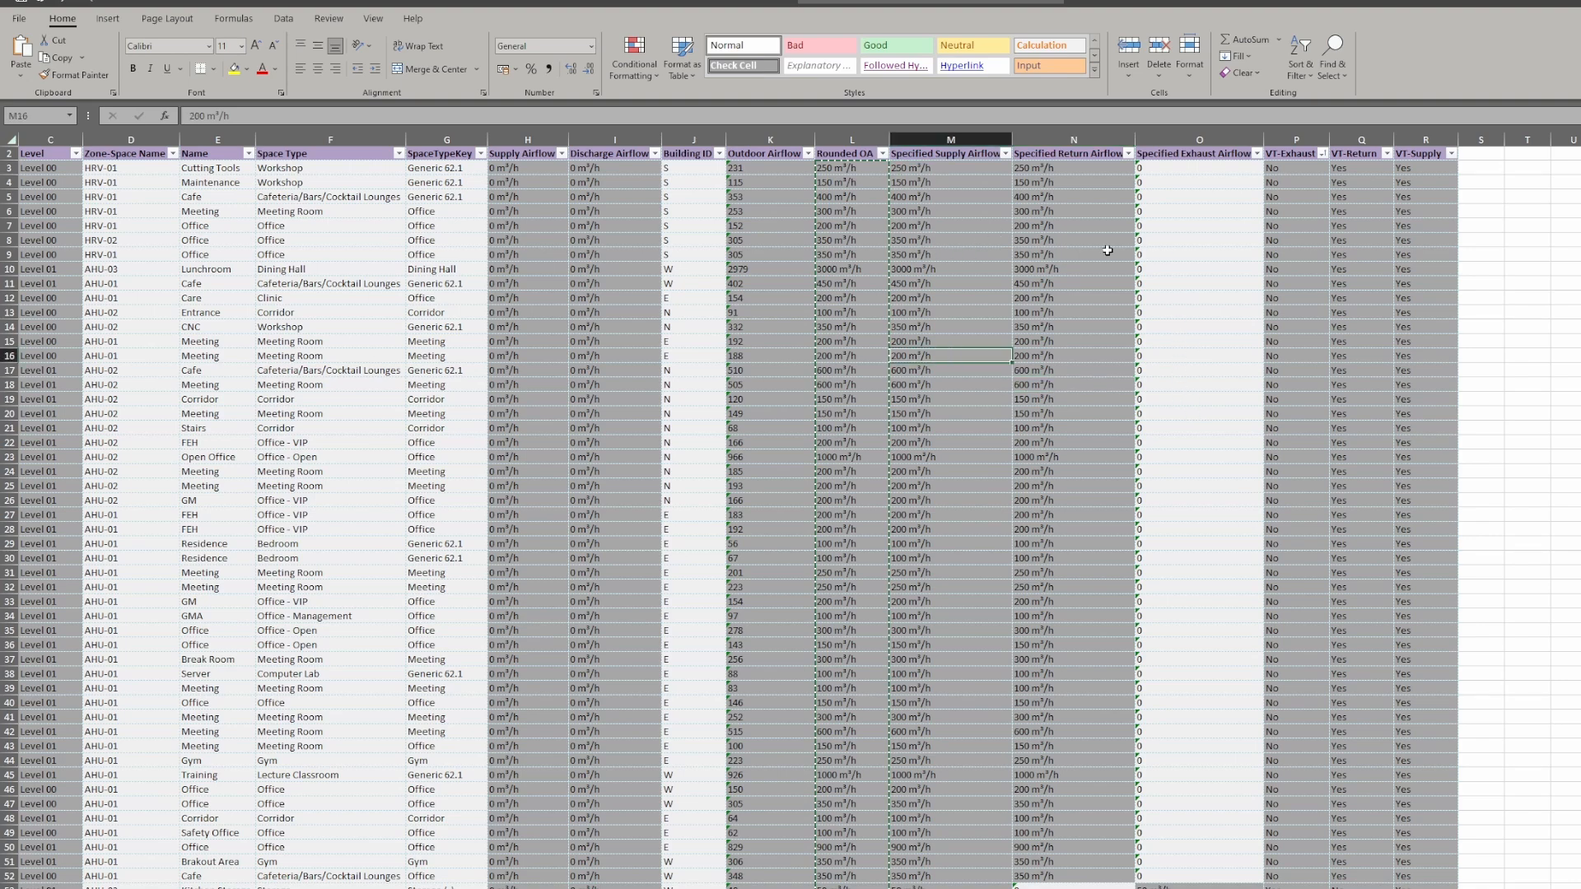
drag(920, 169, 1192, 401)
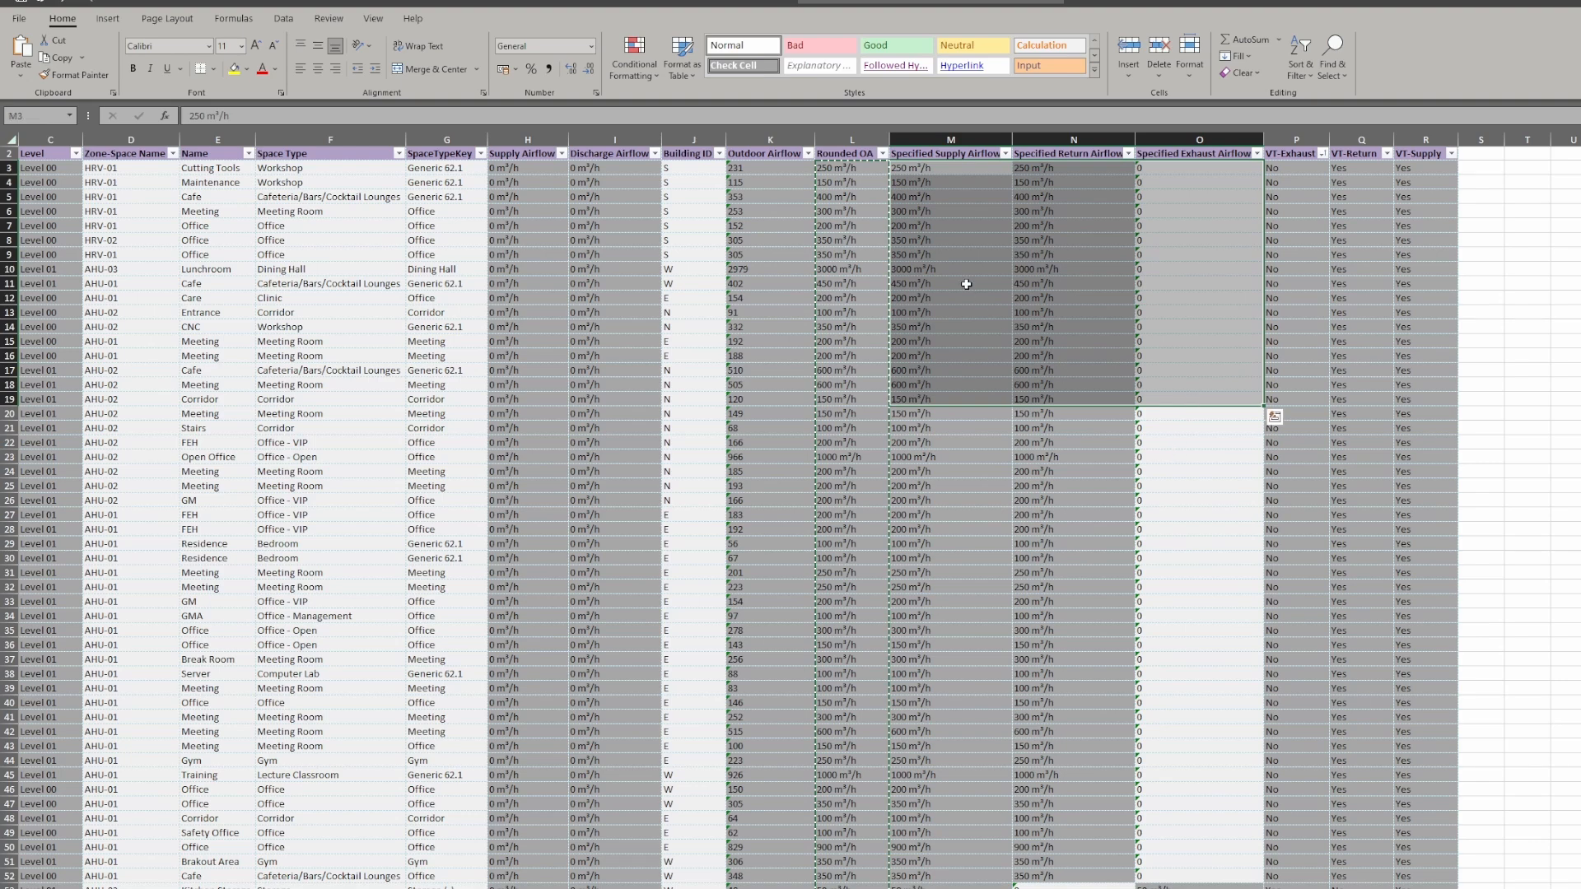
Replace all "m³/h" with nothing in the Specified Supply, Return and Exhaust Airflow cells, rows 3 to 55.
double_click(939, 269)
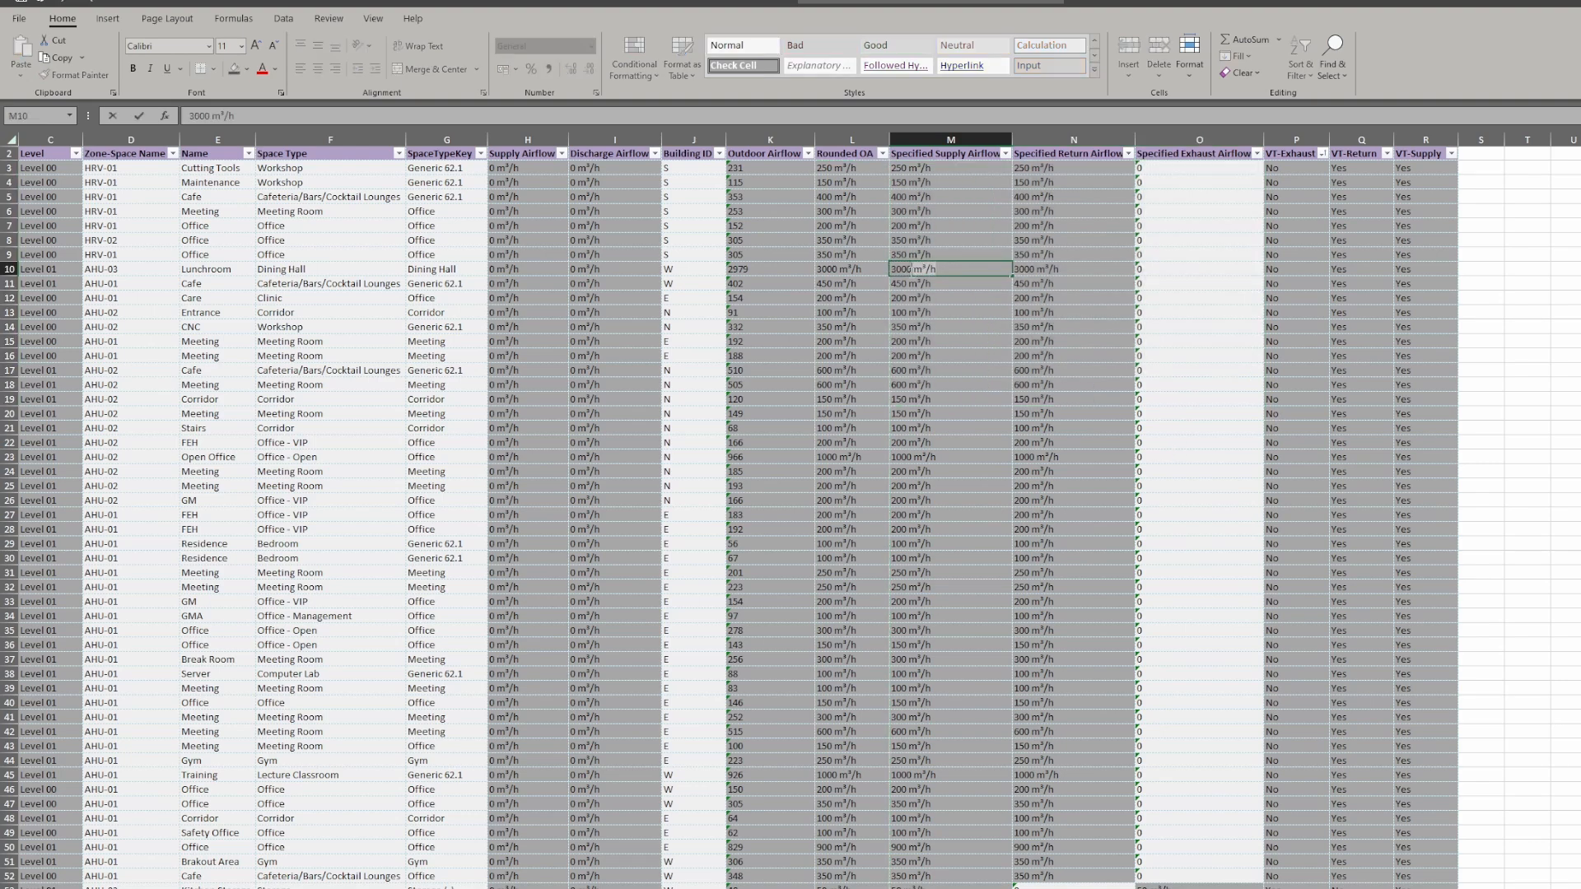
click(934, 341)
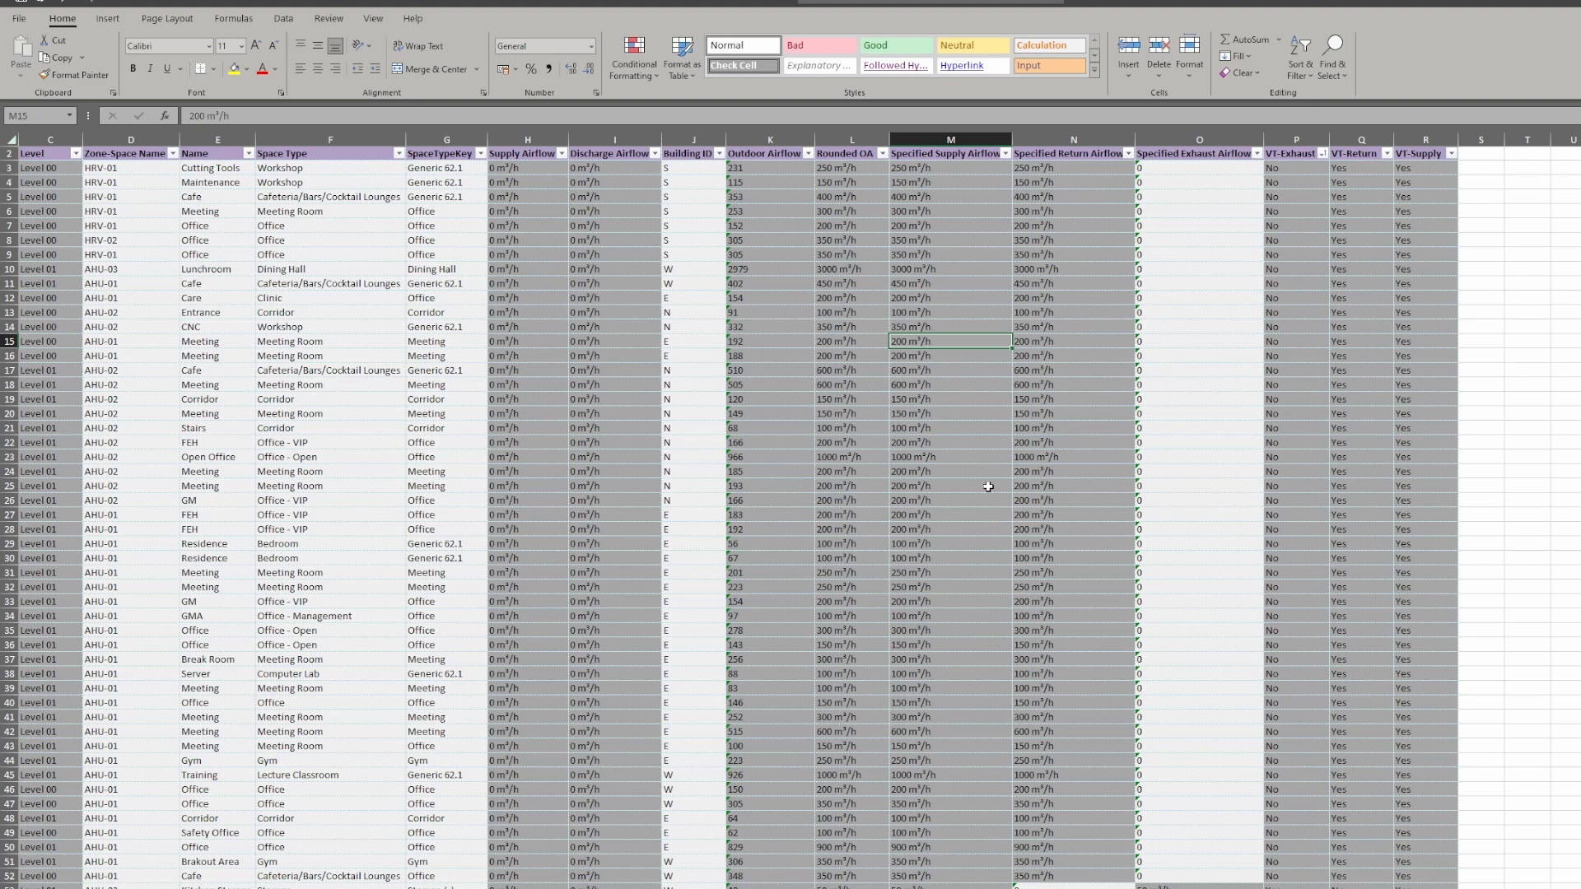
key(ctrl+h)
click(1149, 451)
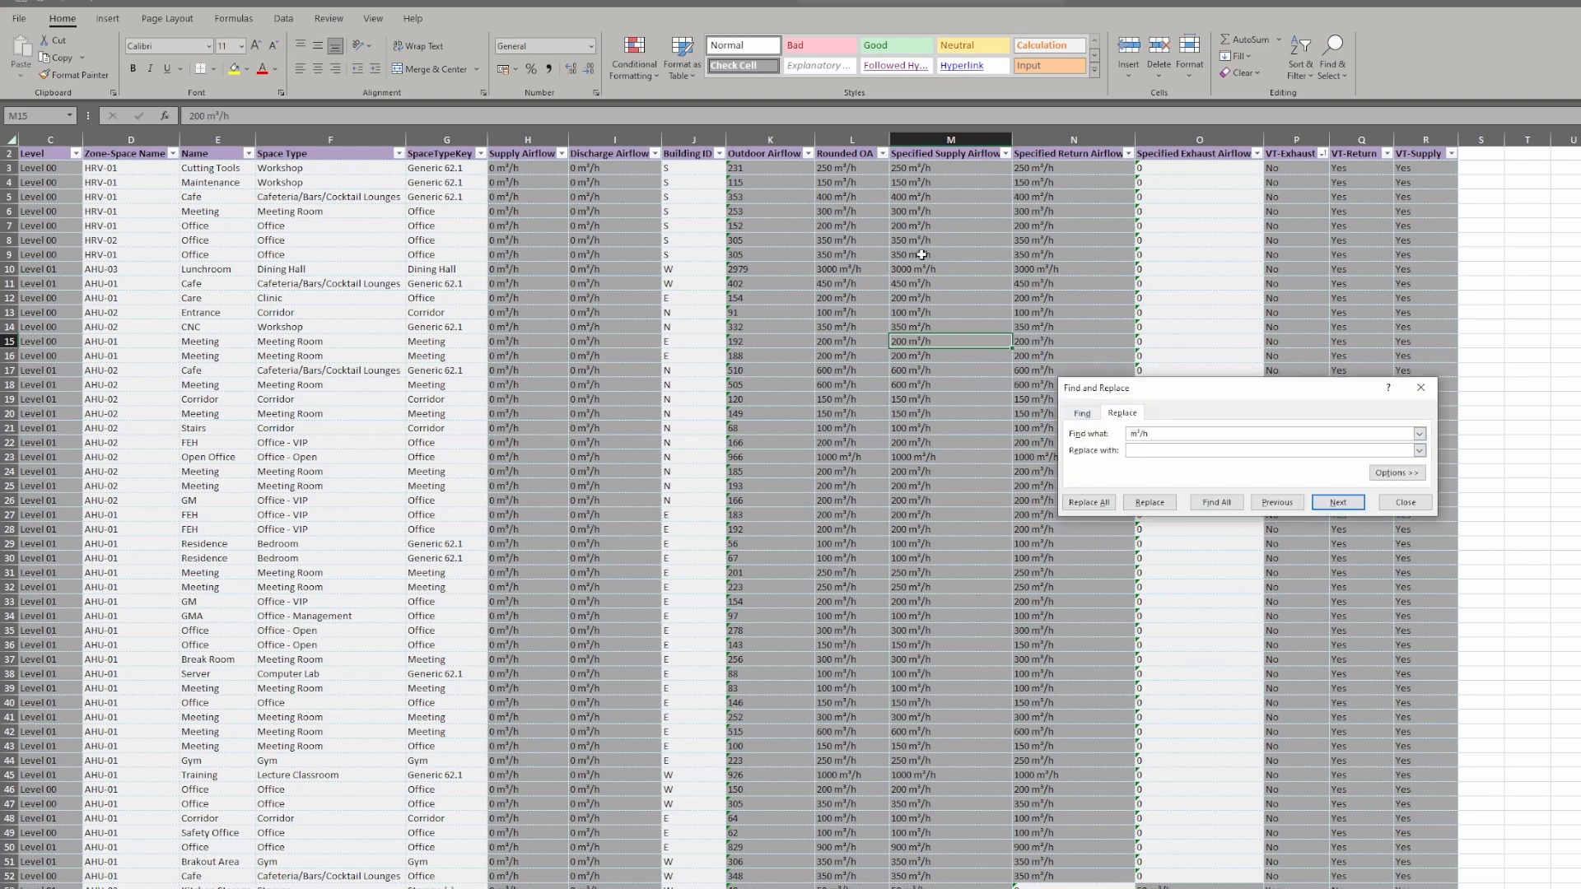
drag(922, 168, 1173, 888)
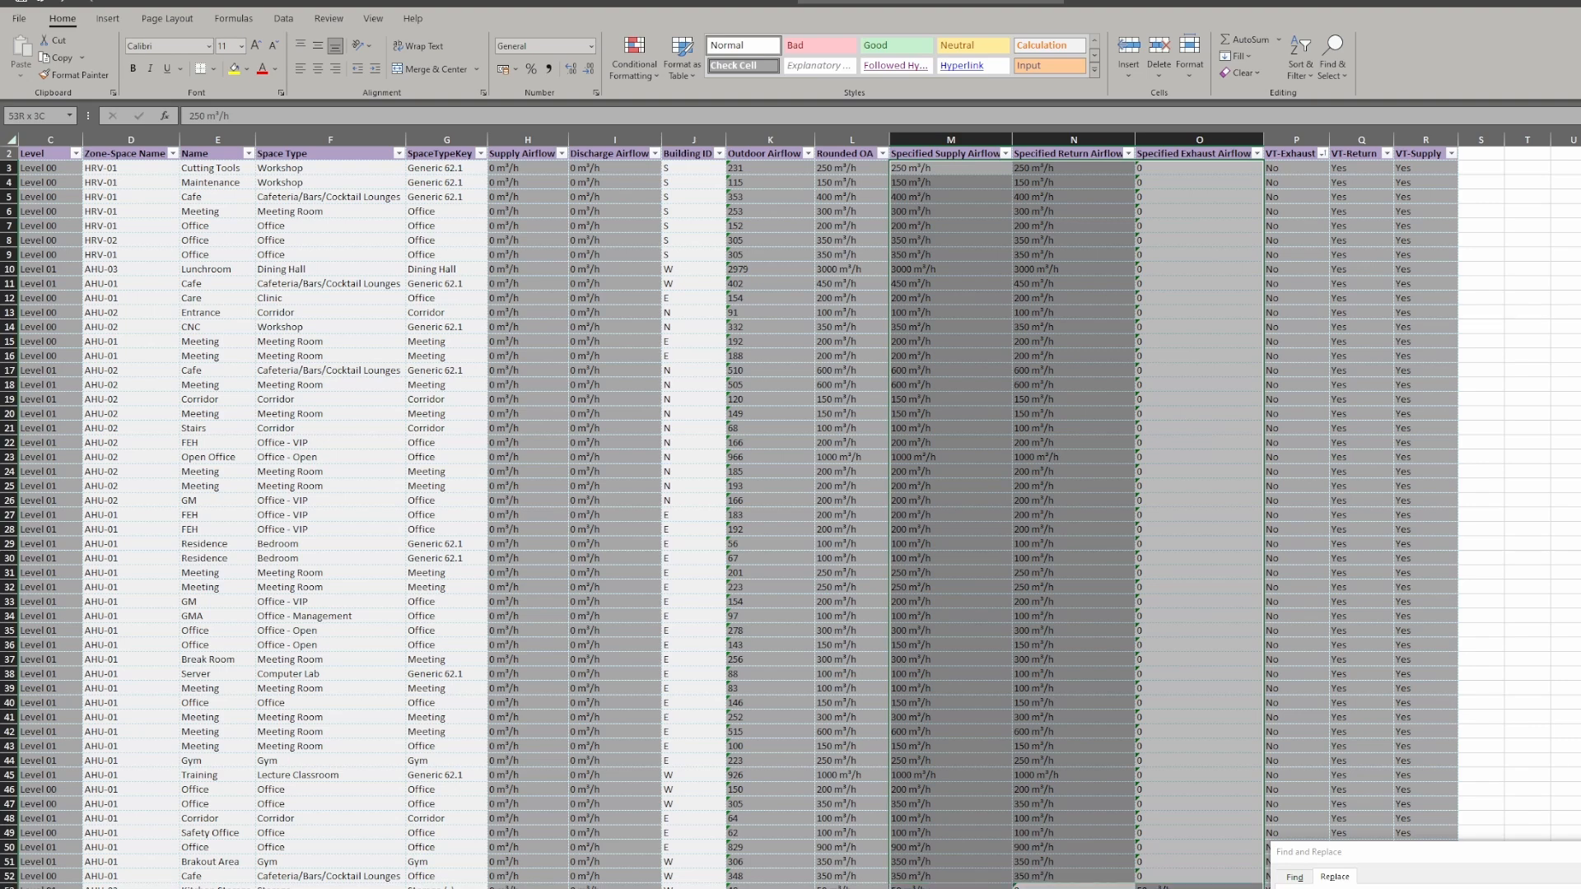
click(1313, 865)
click(1038, 370)
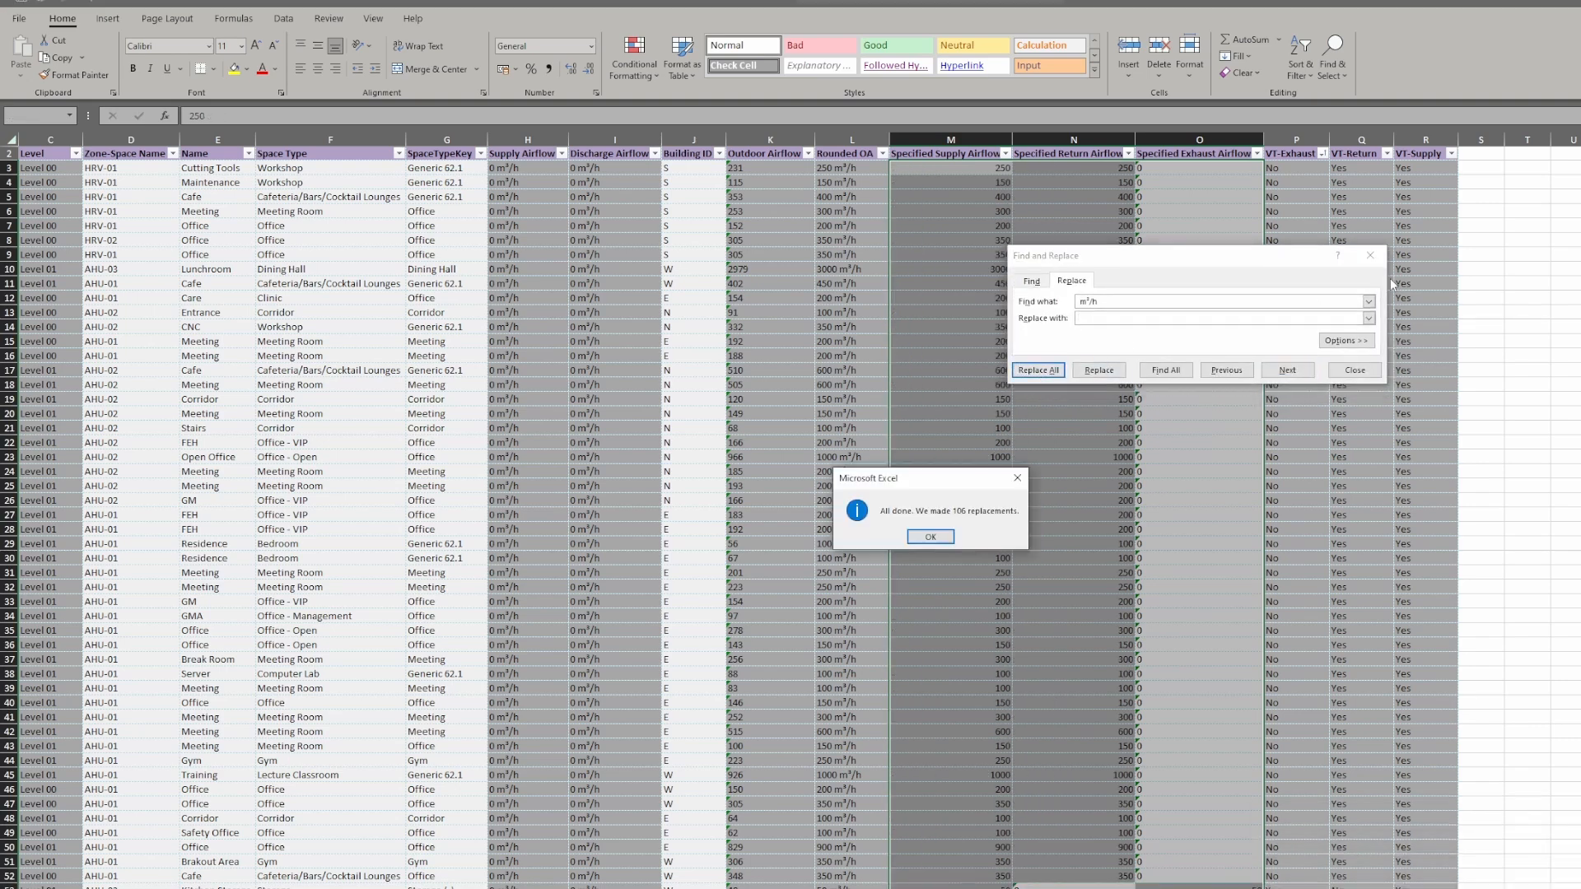
click(930, 536)
click(1371, 255)
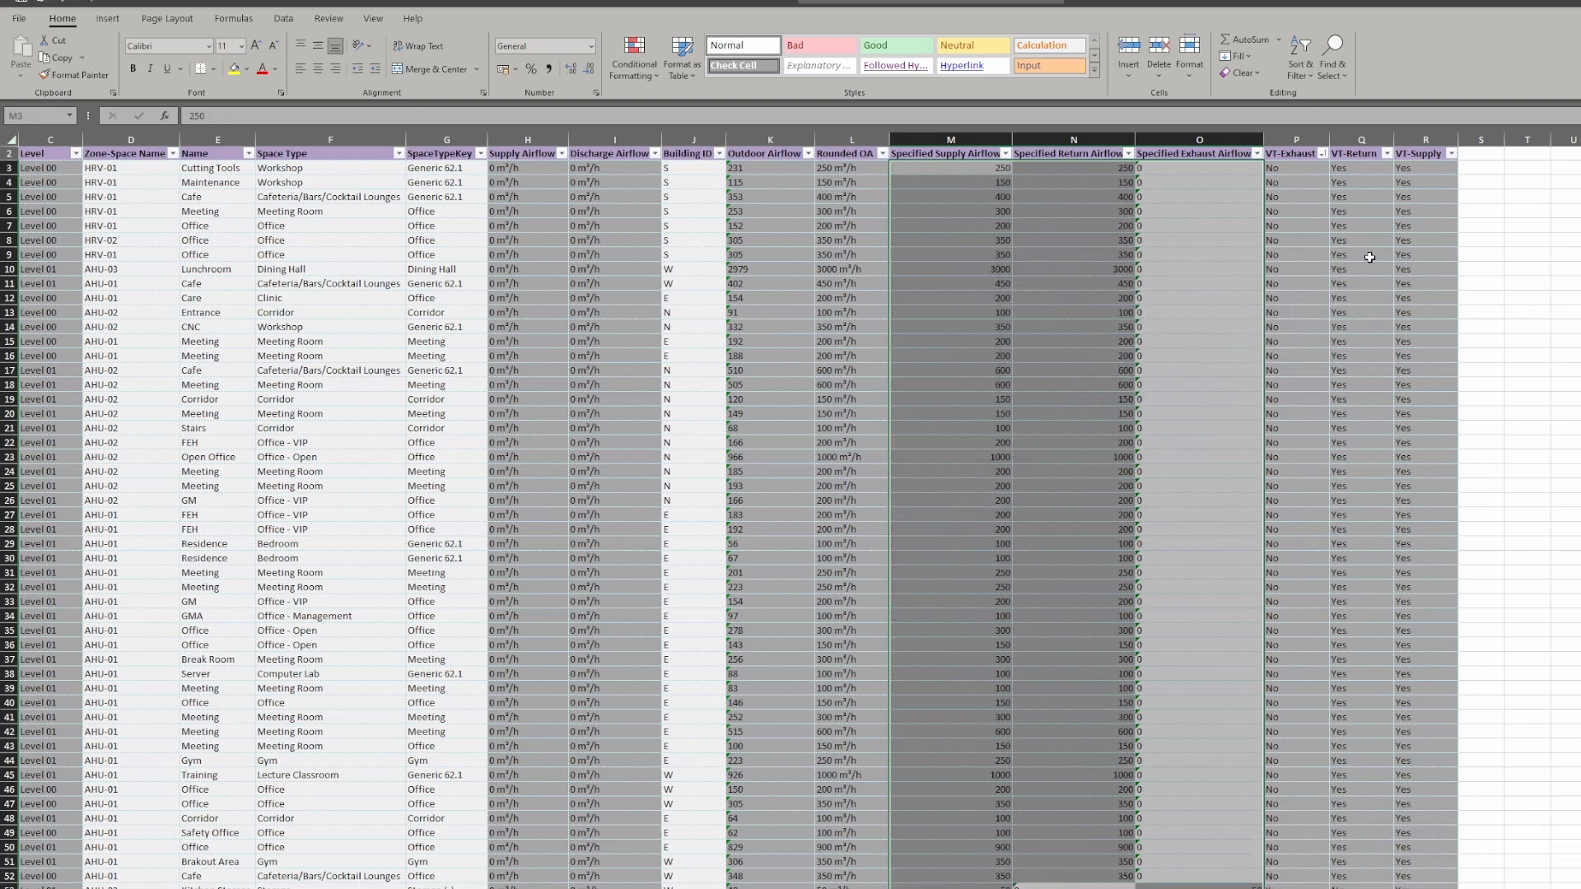
Copy the cell formatting of Specified Exhaust Airflow onto the Specified Supply and Return Airflow columns with Format Painter.
click(1204, 370)
drag(942, 215, 1133, 576)
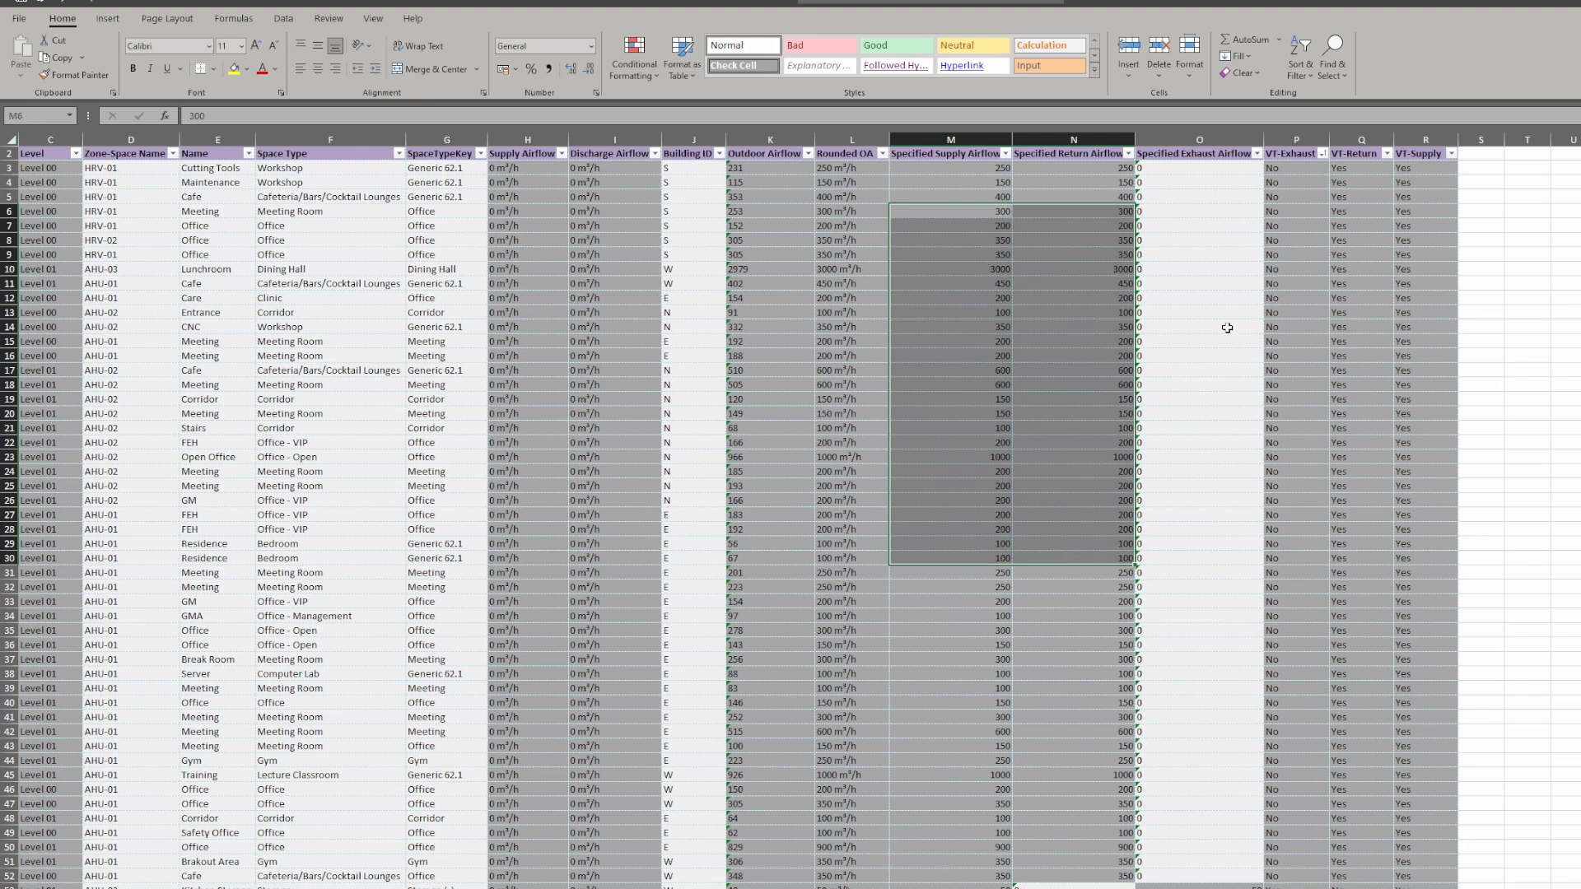
click(1227, 327)
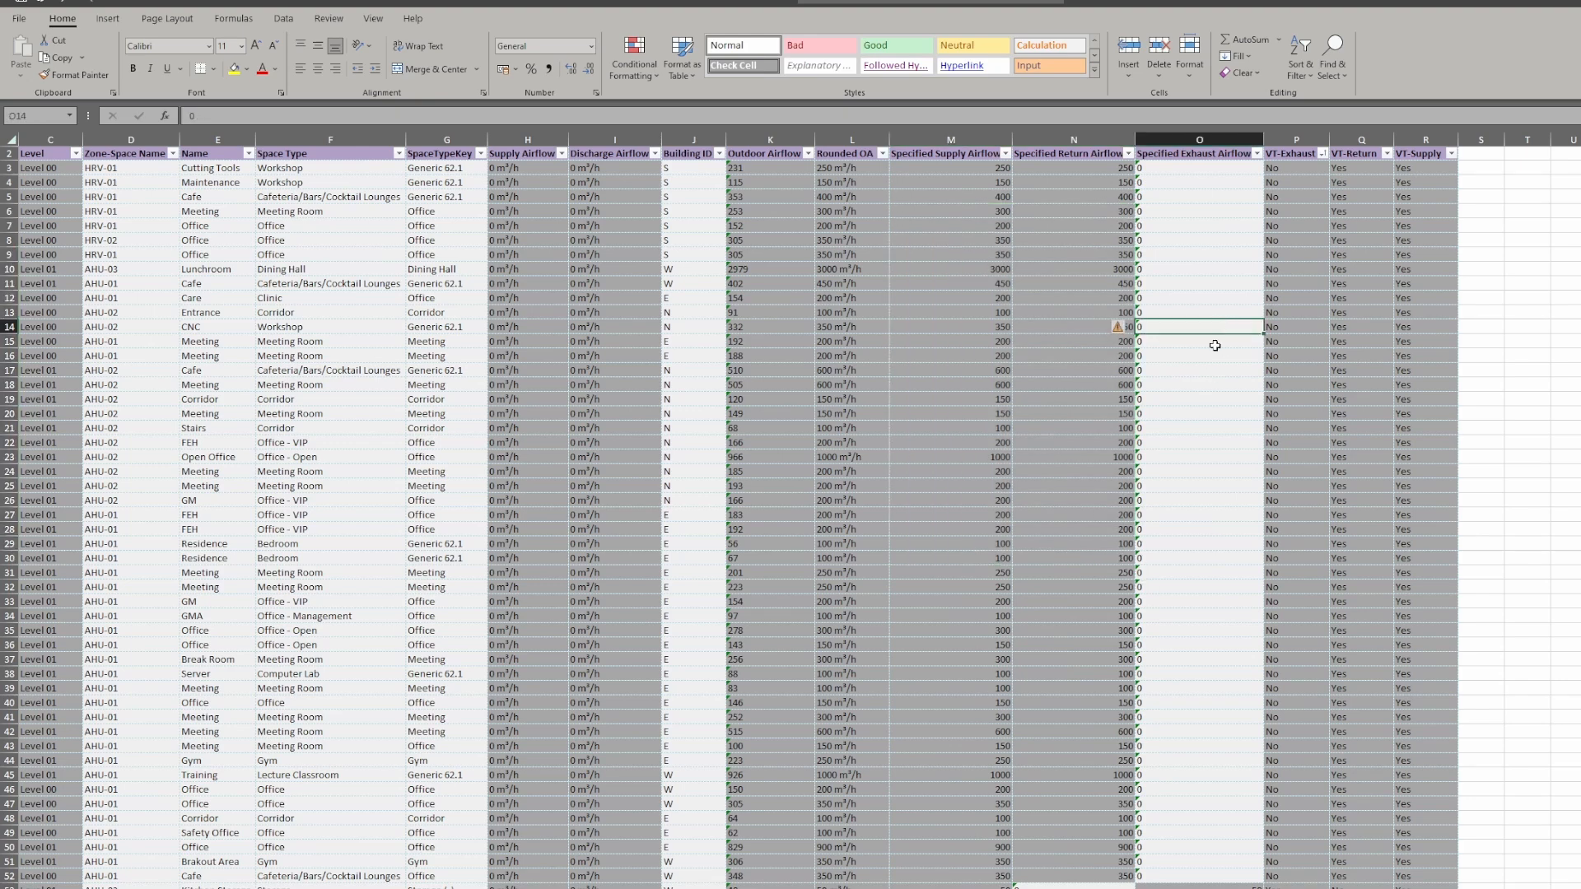
double_click(74, 74)
click(957, 169)
drag(965, 191, 1202, 888)
click(1179, 472)
click(1084, 329)
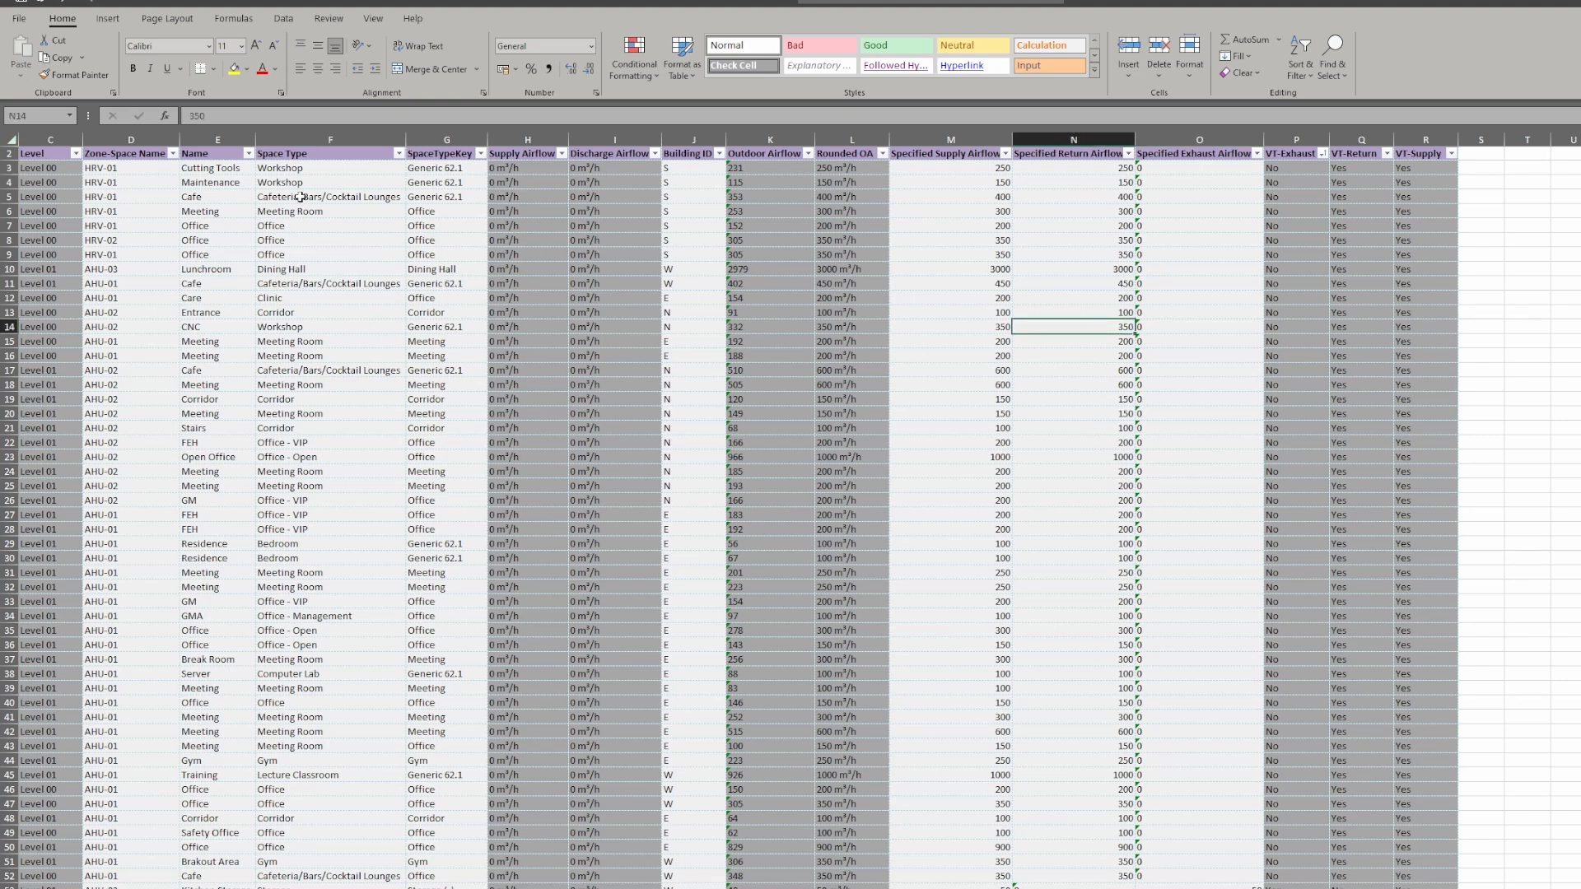
Fill SpaceTypeKey with Dining Hall in rows 4 to 10, Office in rows 12 to 27 and Storage (N) from row 28 down.
drag(309, 320, 321, 416)
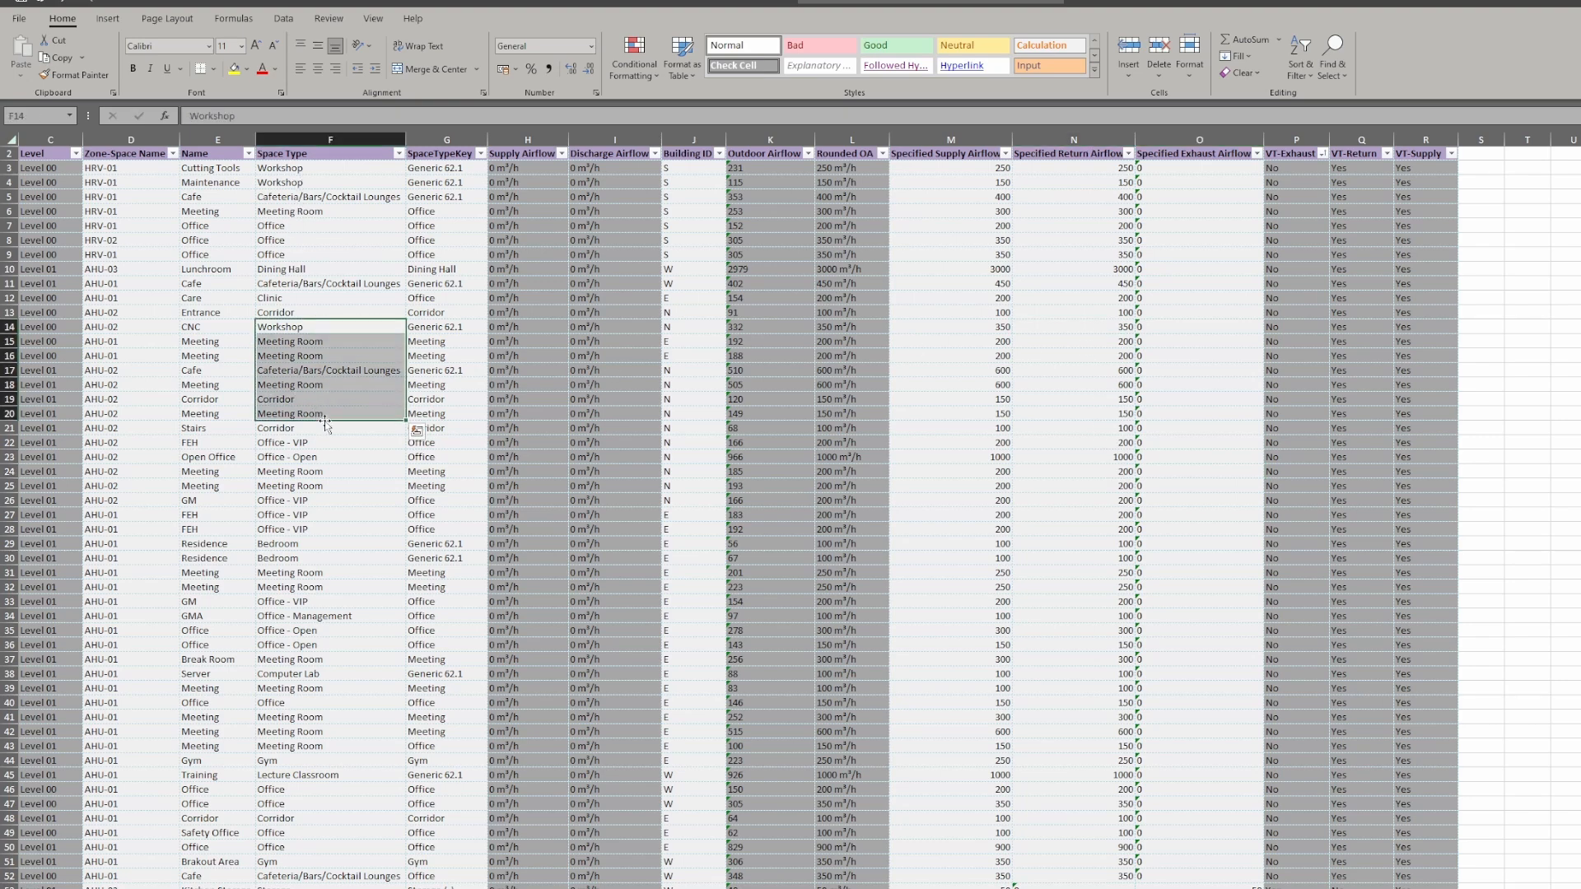
click(324, 410)
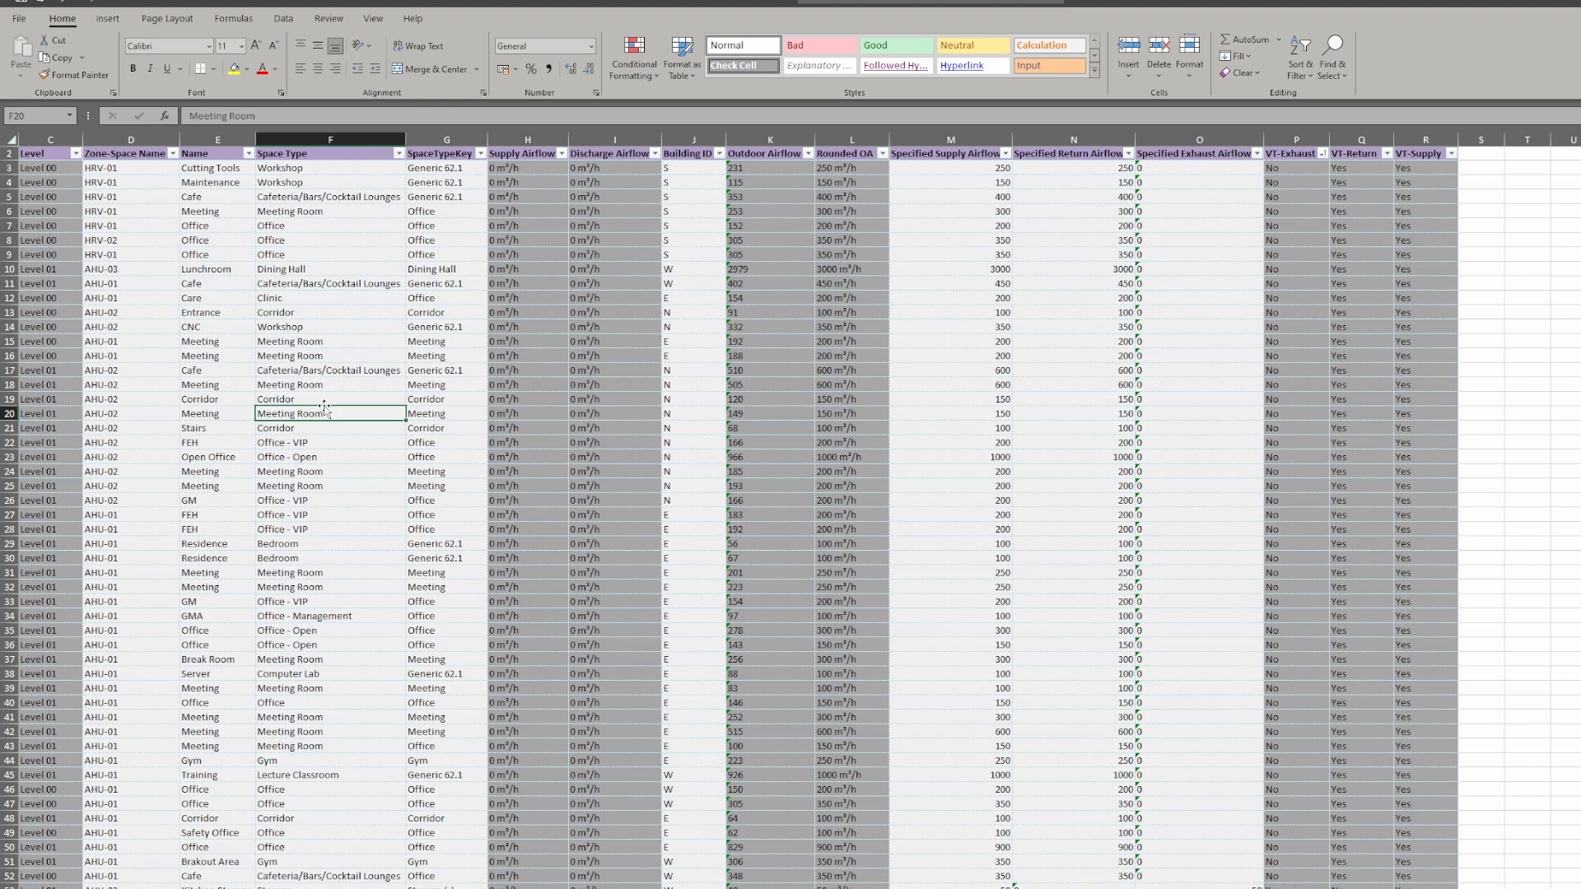
click(441, 199)
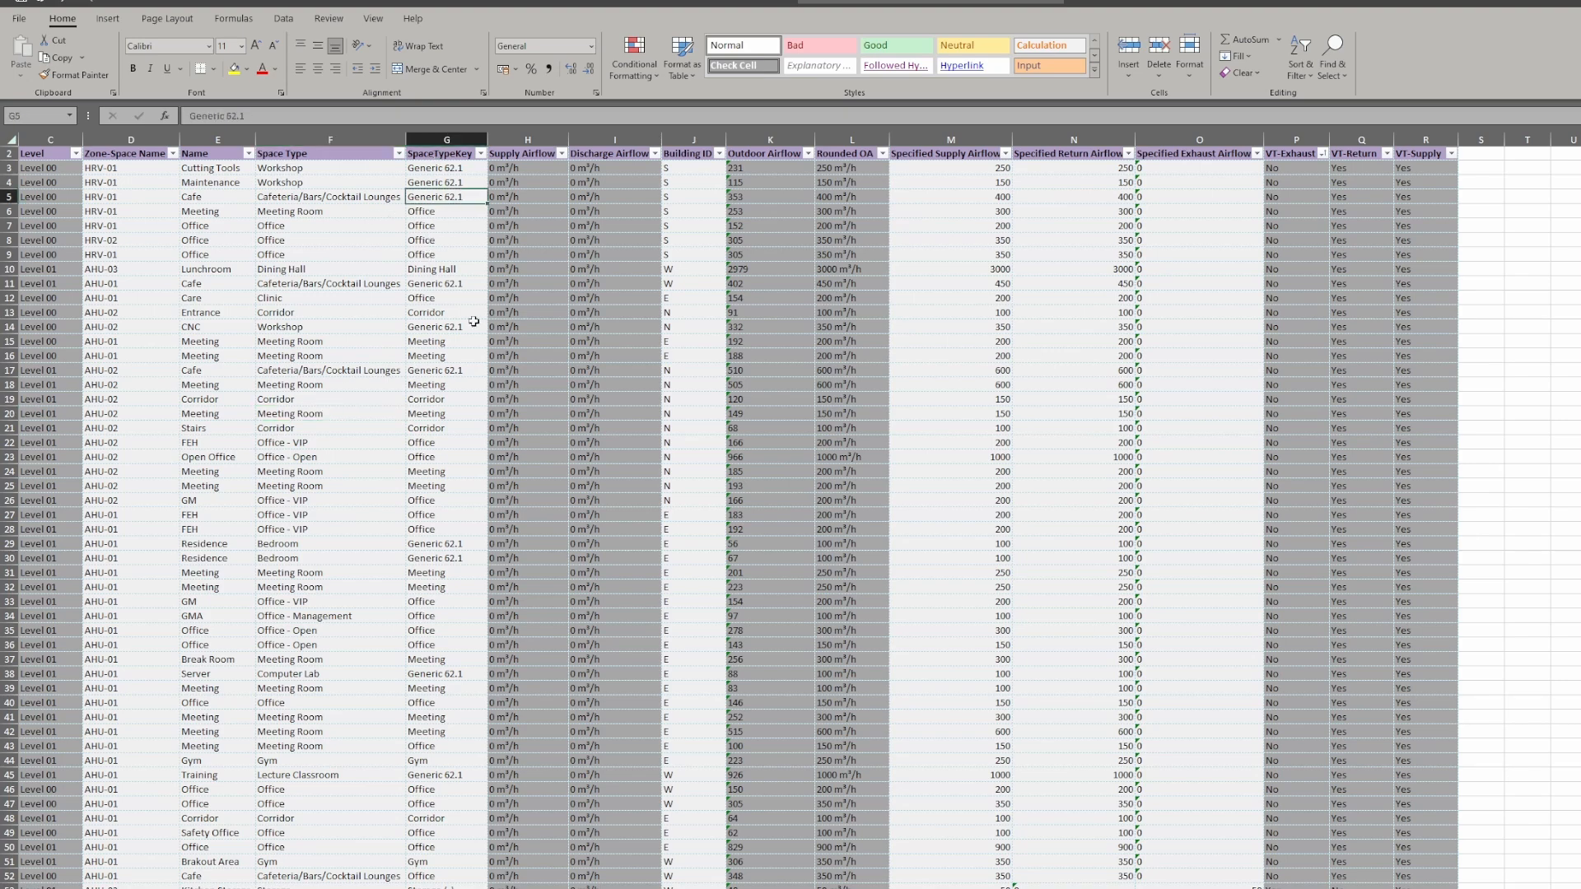
click(443, 430)
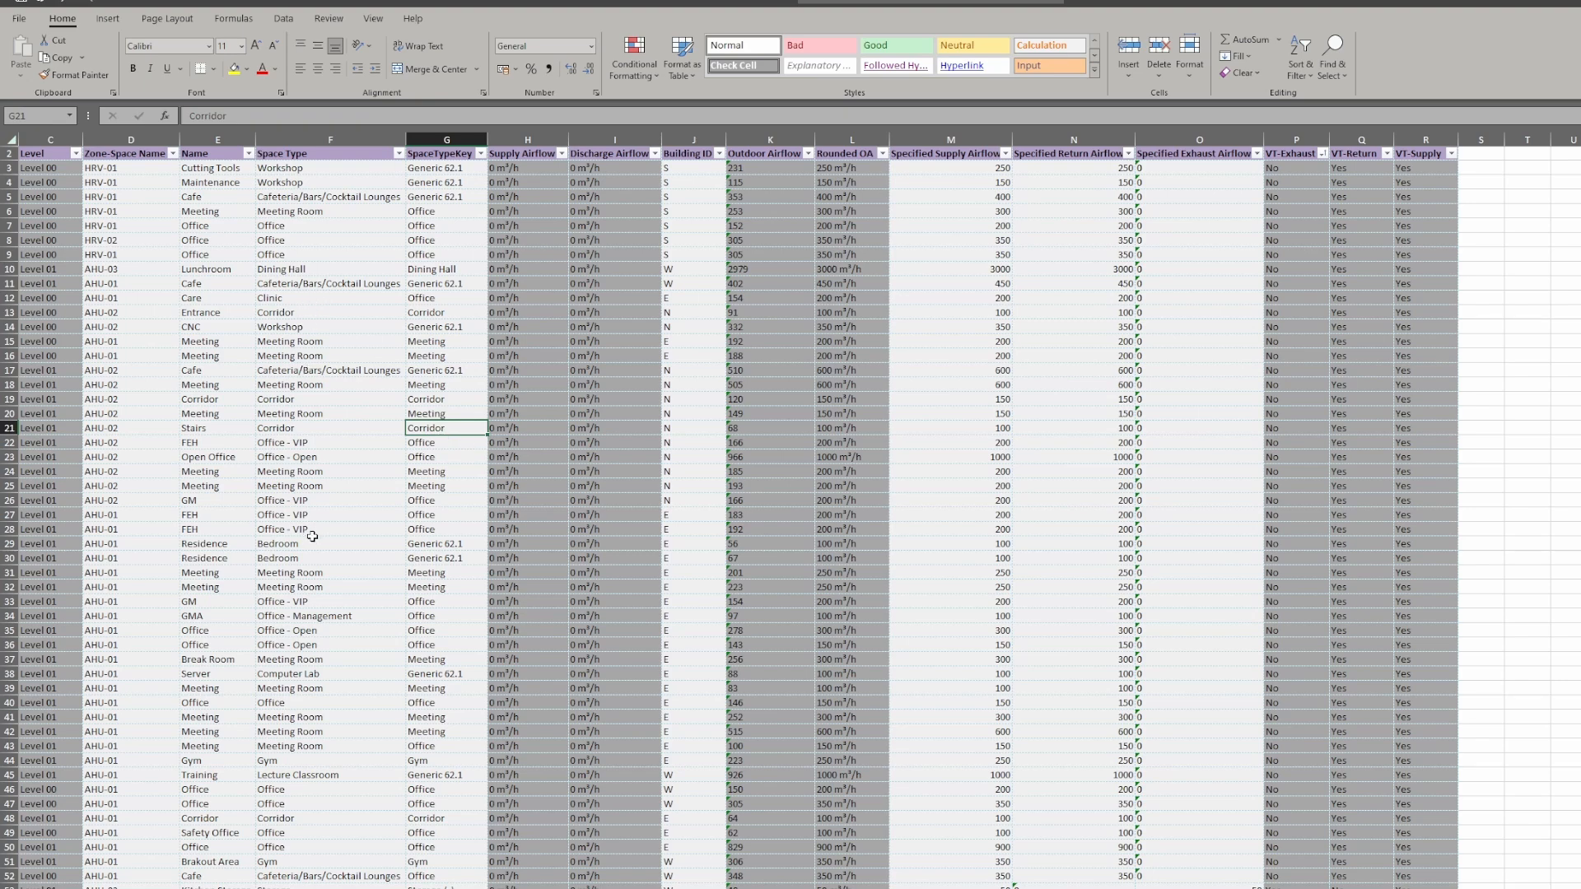
click(461, 888)
click(461, 888)
drag(488, 888, 486, 183)
click(436, 504)
click(475, 269)
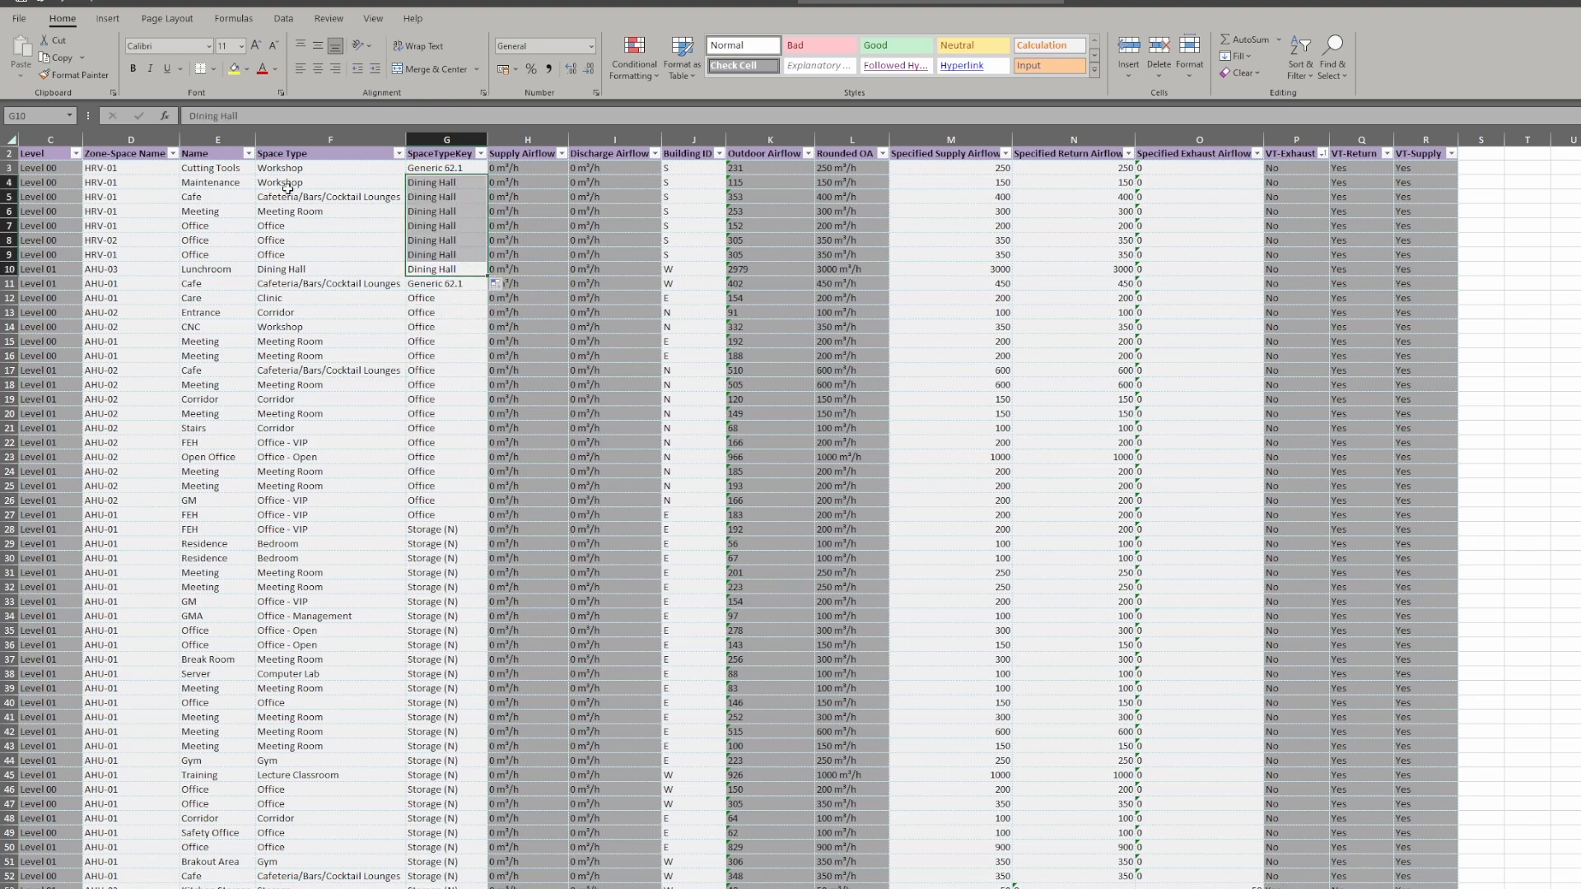
Fill the Space Type column with Corridor in rows 19 to 35 and Workshop in rows 4 to 15.
click(316, 193)
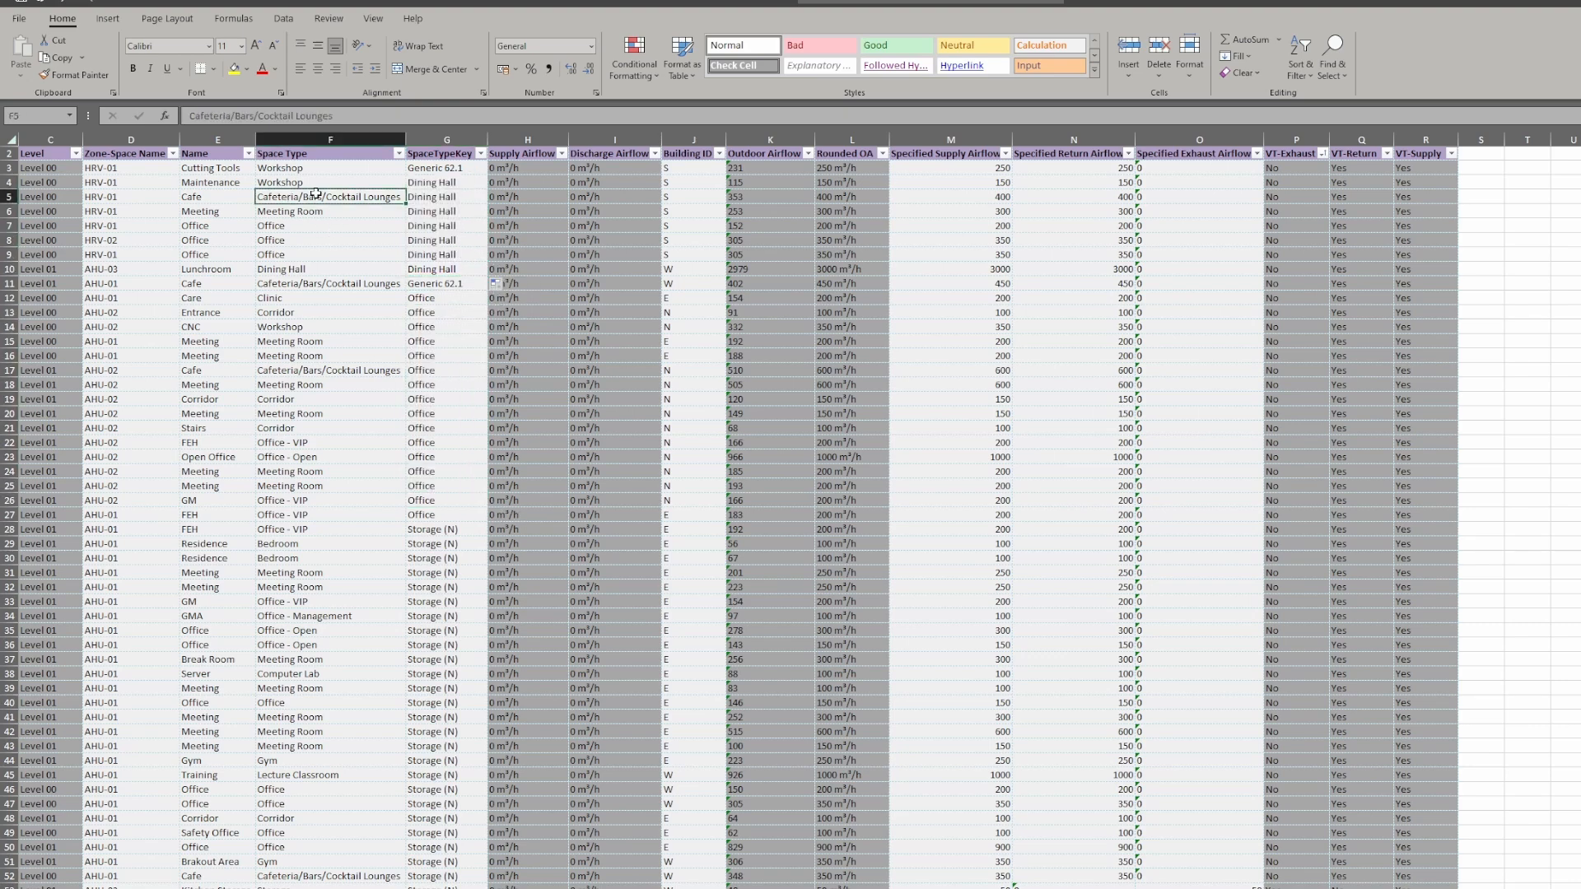
click(317, 399)
drag(406, 406, 406, 631)
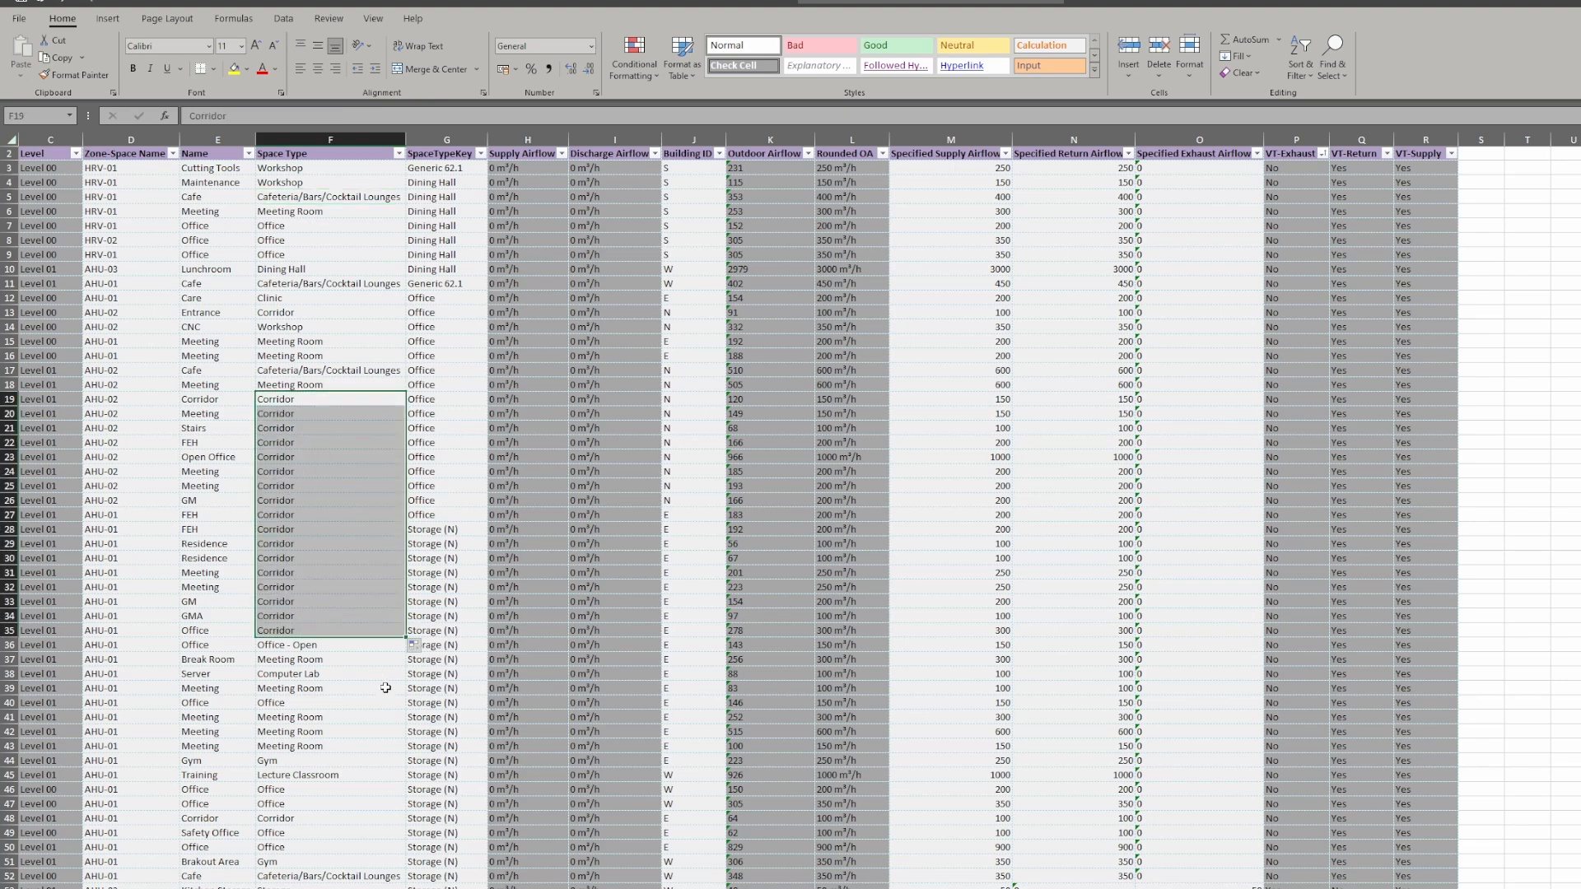
click(336, 182)
drag(406, 188, 381, 330)
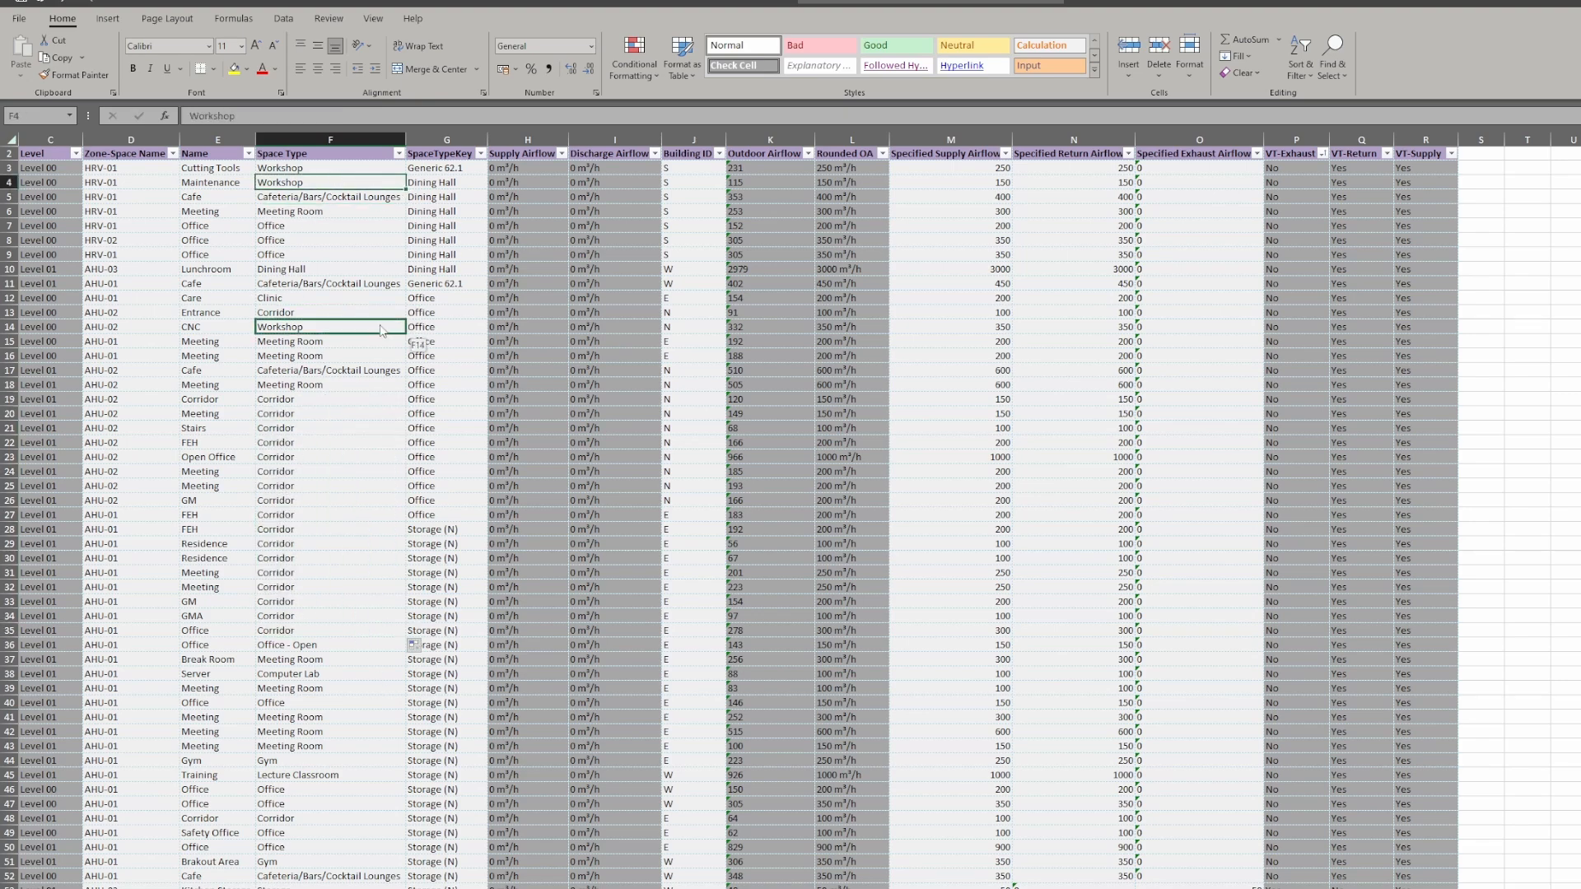
click(961, 544)
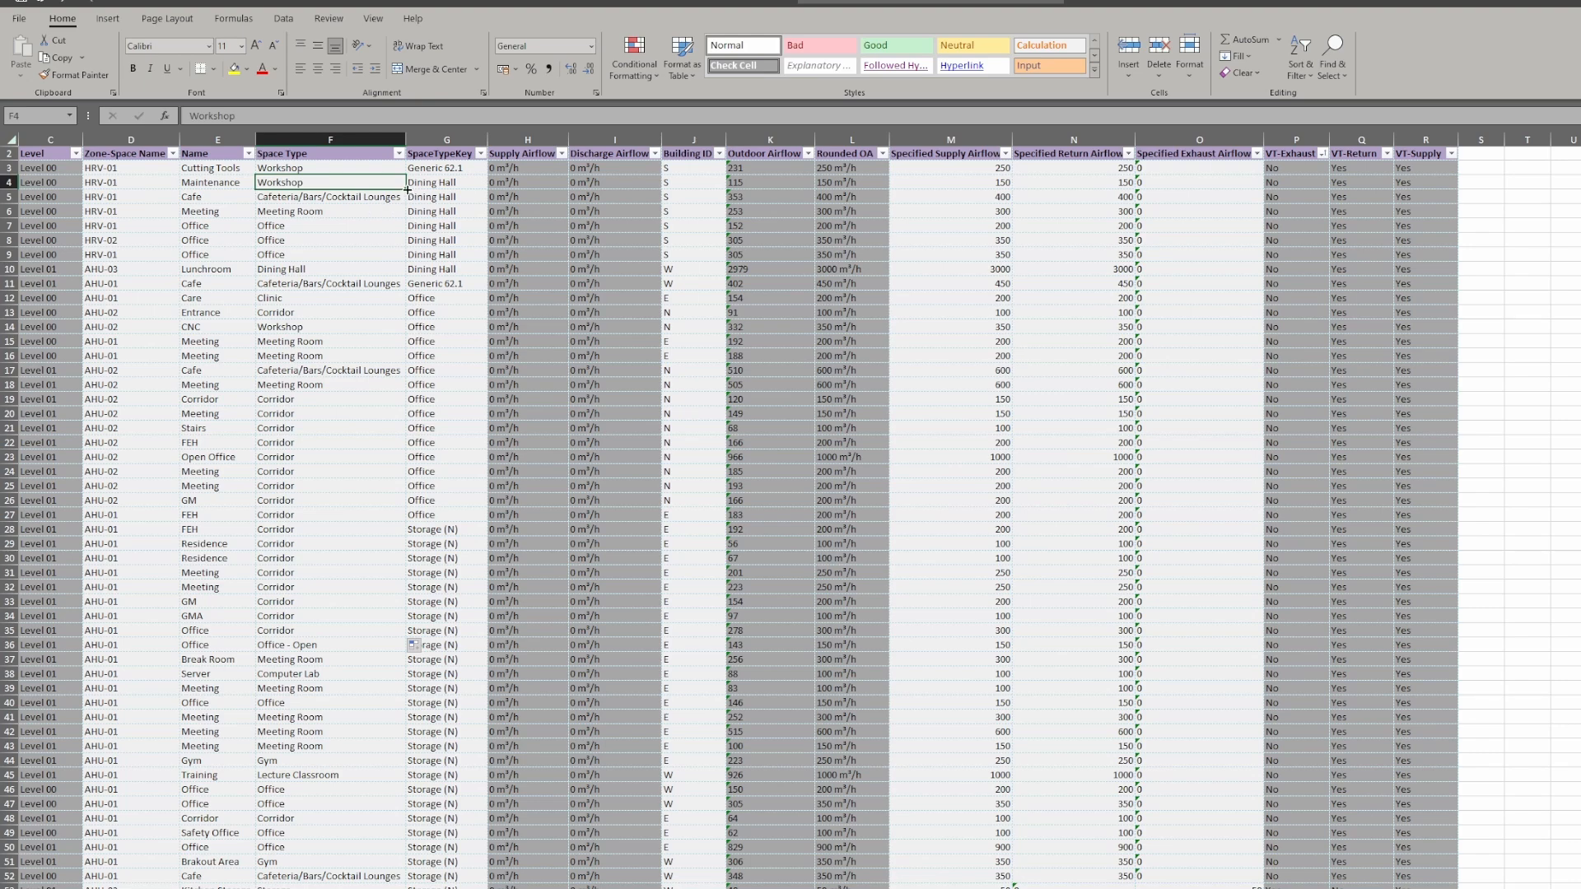
drag(407, 190, 407, 349)
Fill the Space Type column with Lecture Classroom from row 45 down to the end of the table.
click(329, 777)
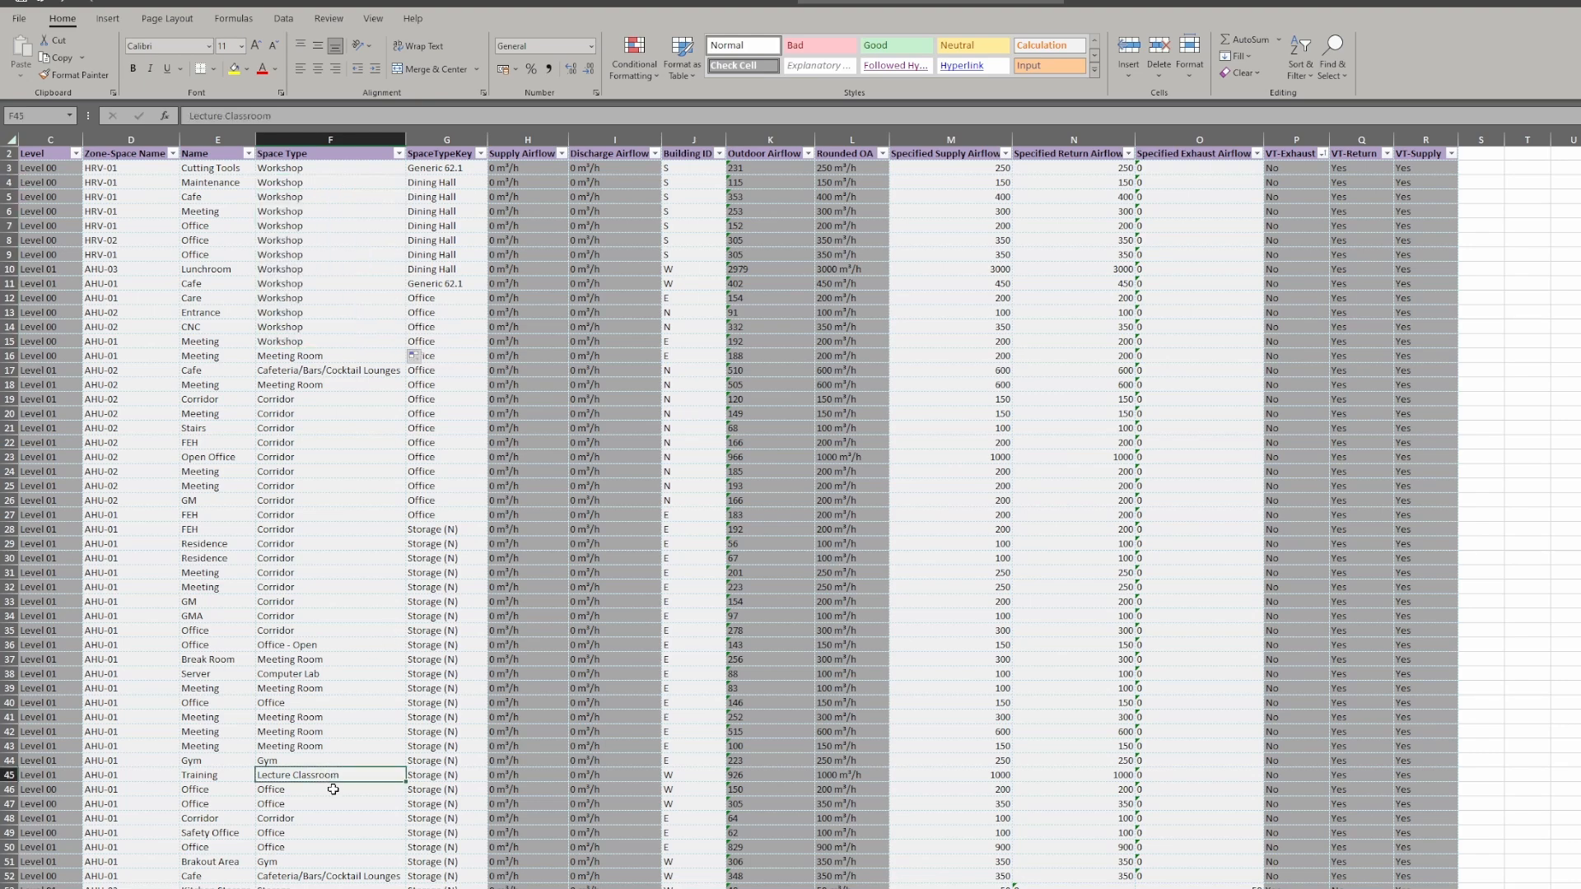
drag(404, 783, 407, 886)
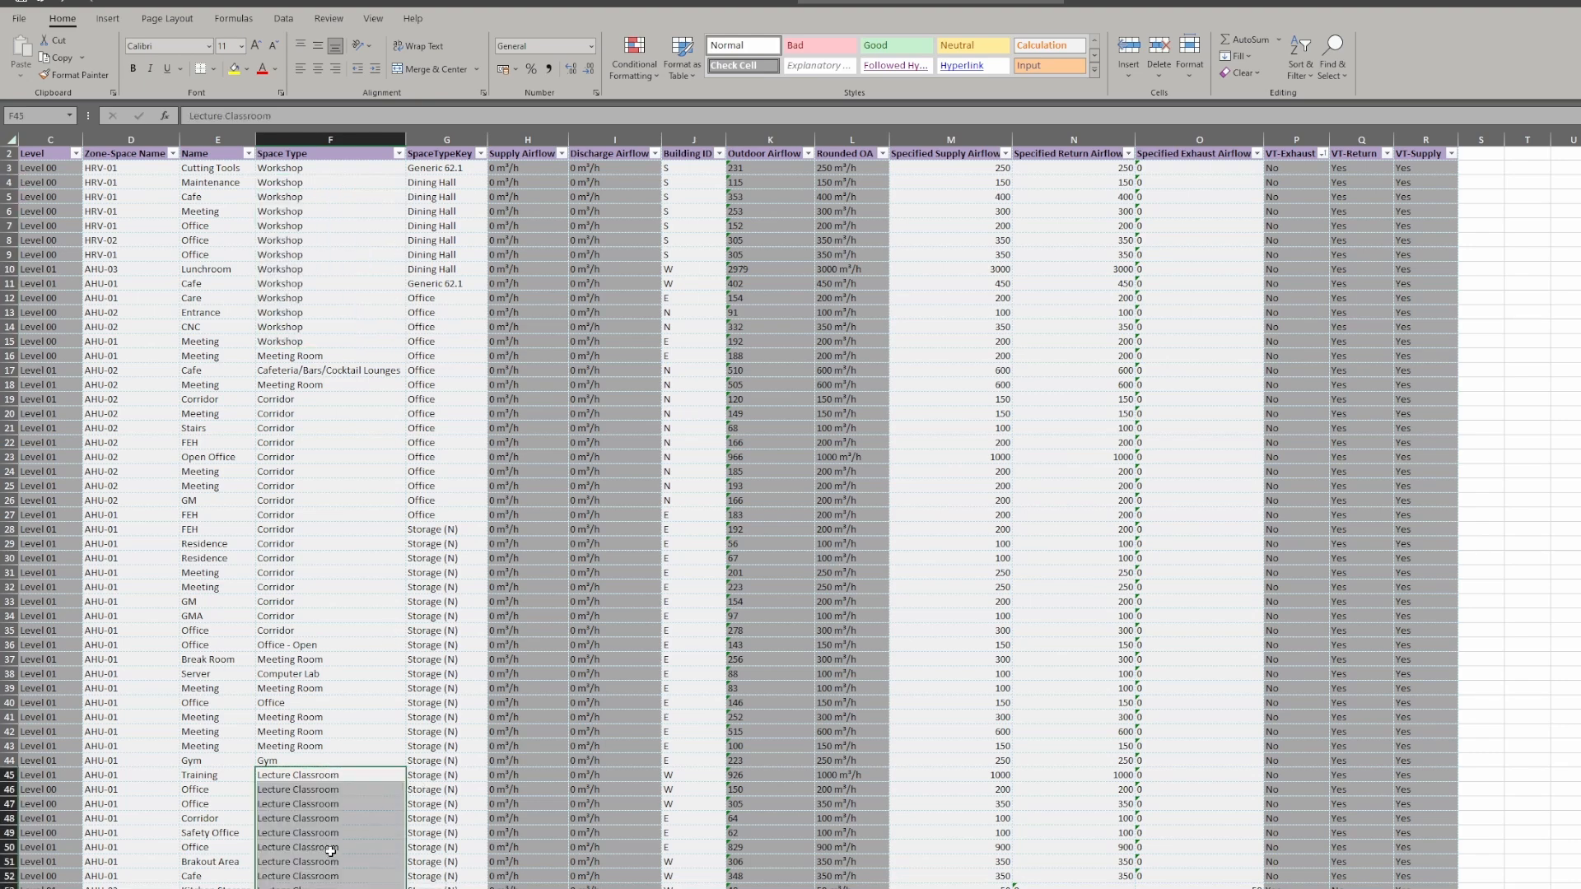
click(329, 833)
click(303, 221)
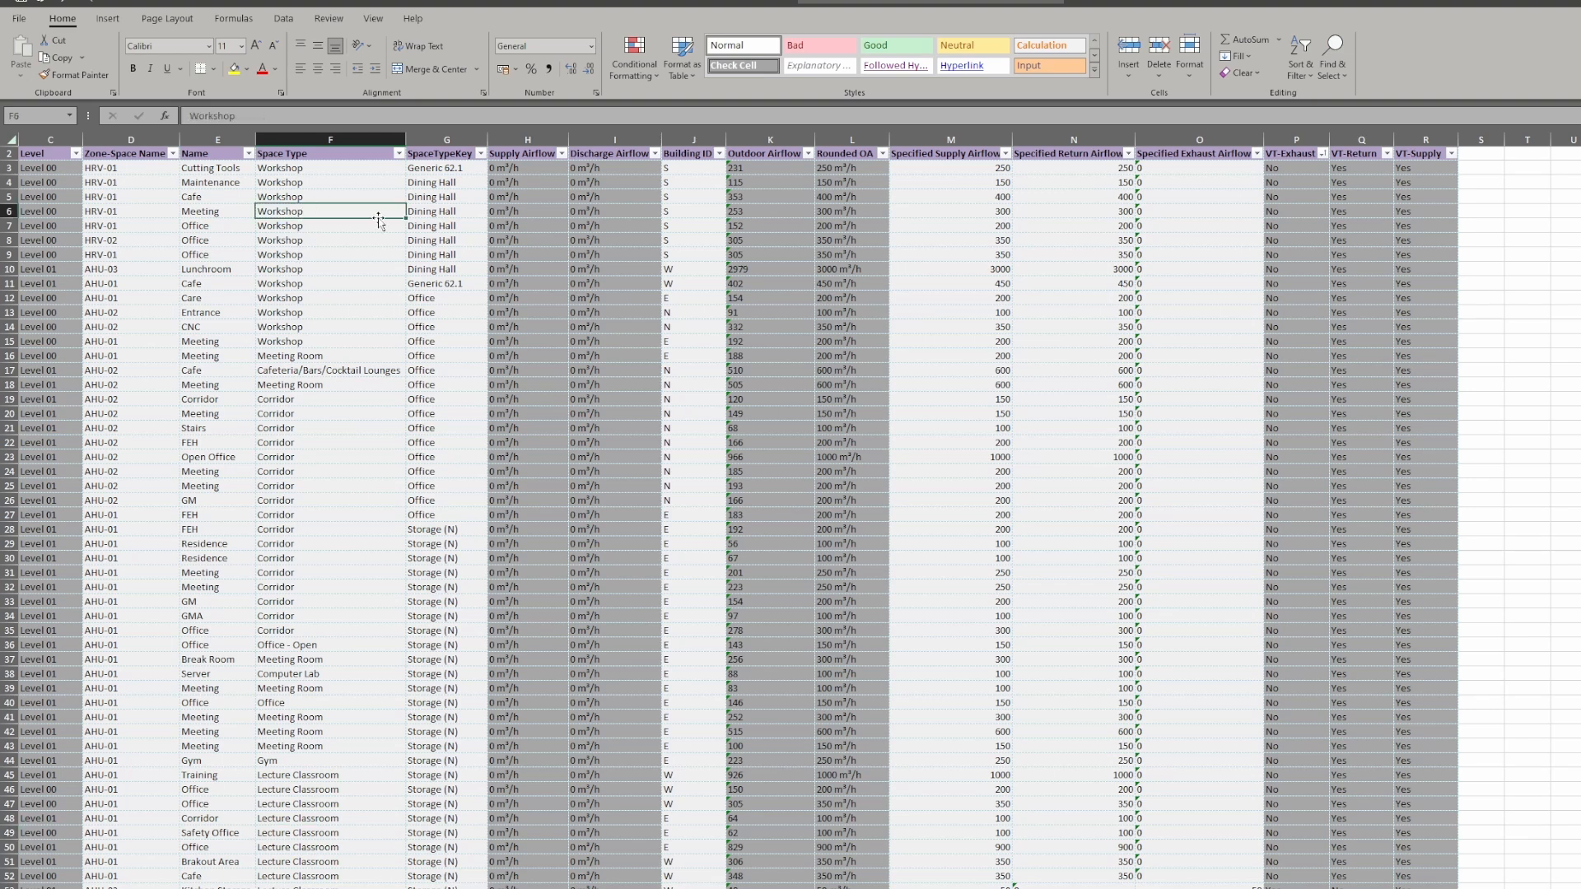
click(441, 223)
drag(1062, 311, 1061, 301)
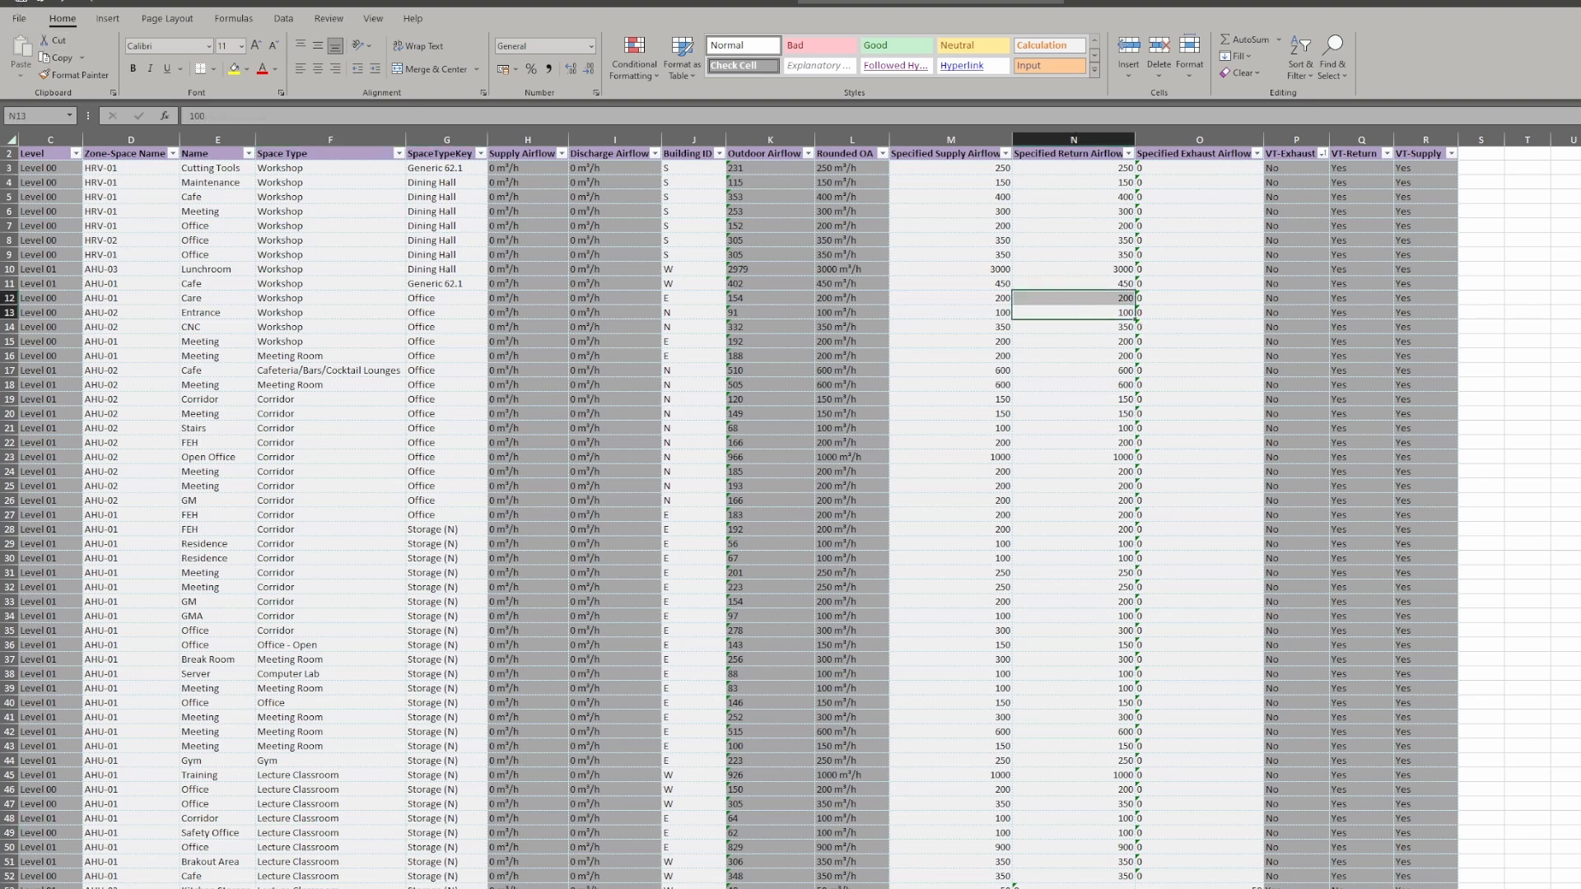
Switch to Revit, import some name.xlsx from the Eklenty documents folder with Sheet Bridge and check the Space Ventilation schedule.
key(alt+Tab)
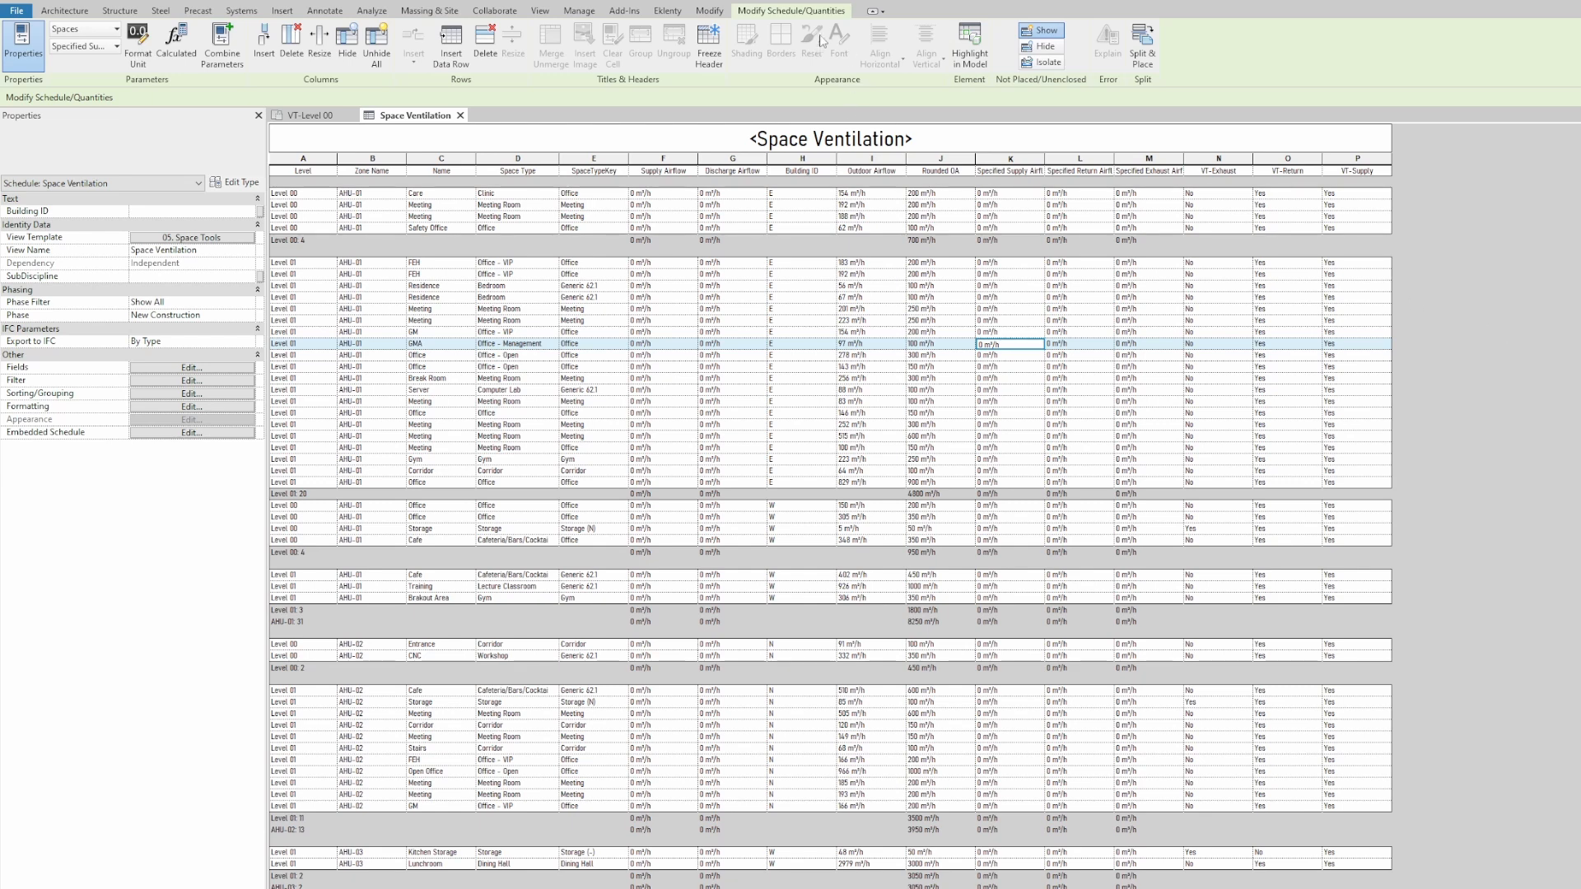
click(666, 10)
click(53, 41)
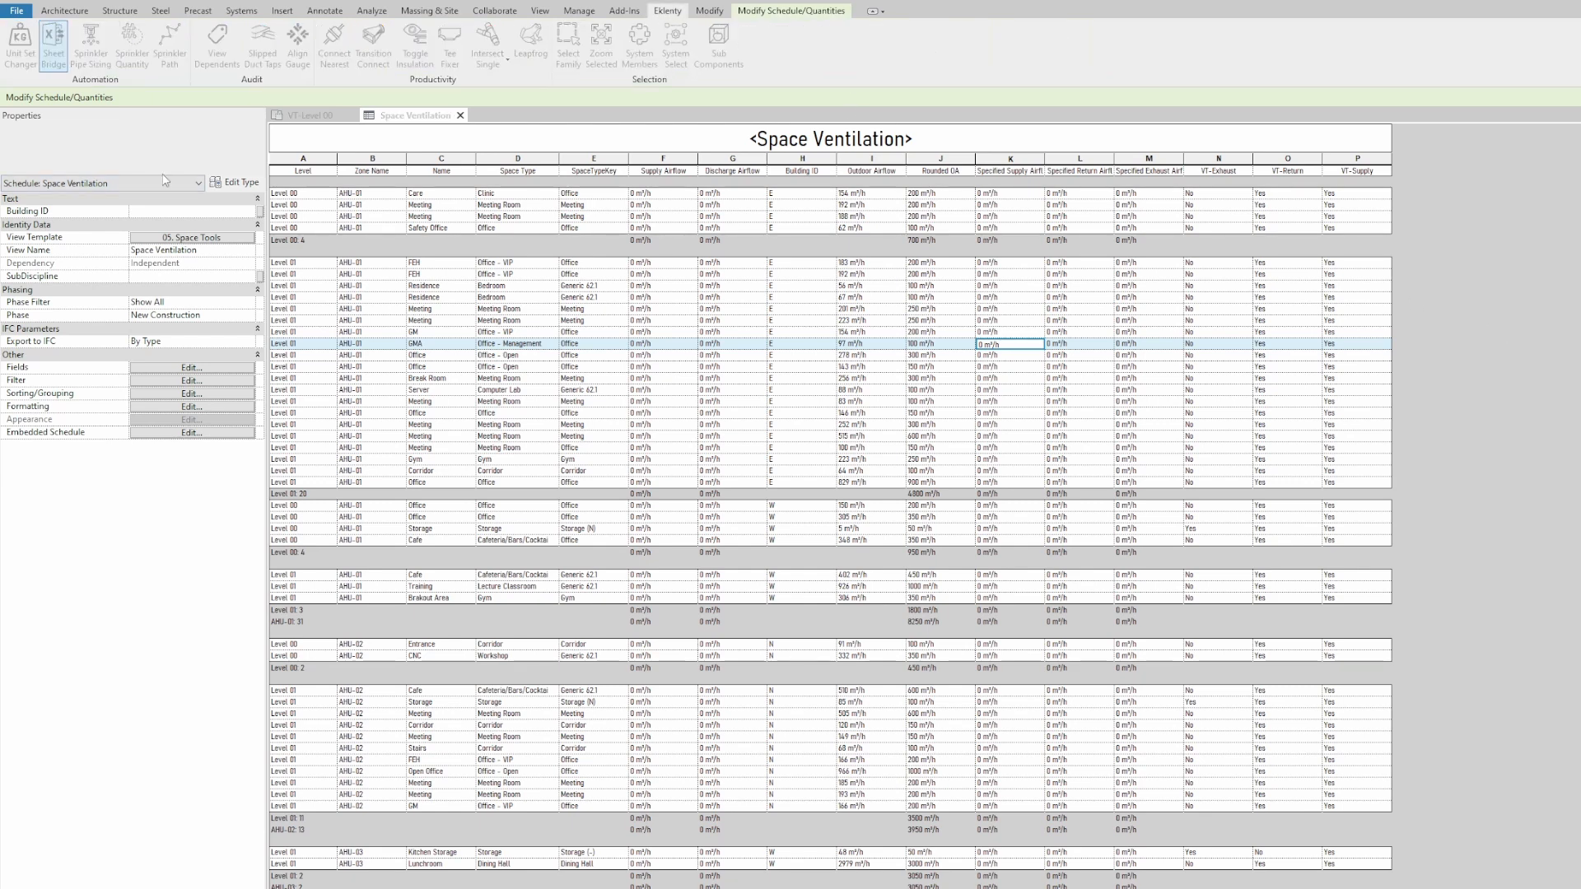
drag(470, 220, 731, 219)
click(659, 635)
click(581, 257)
click(703, 261)
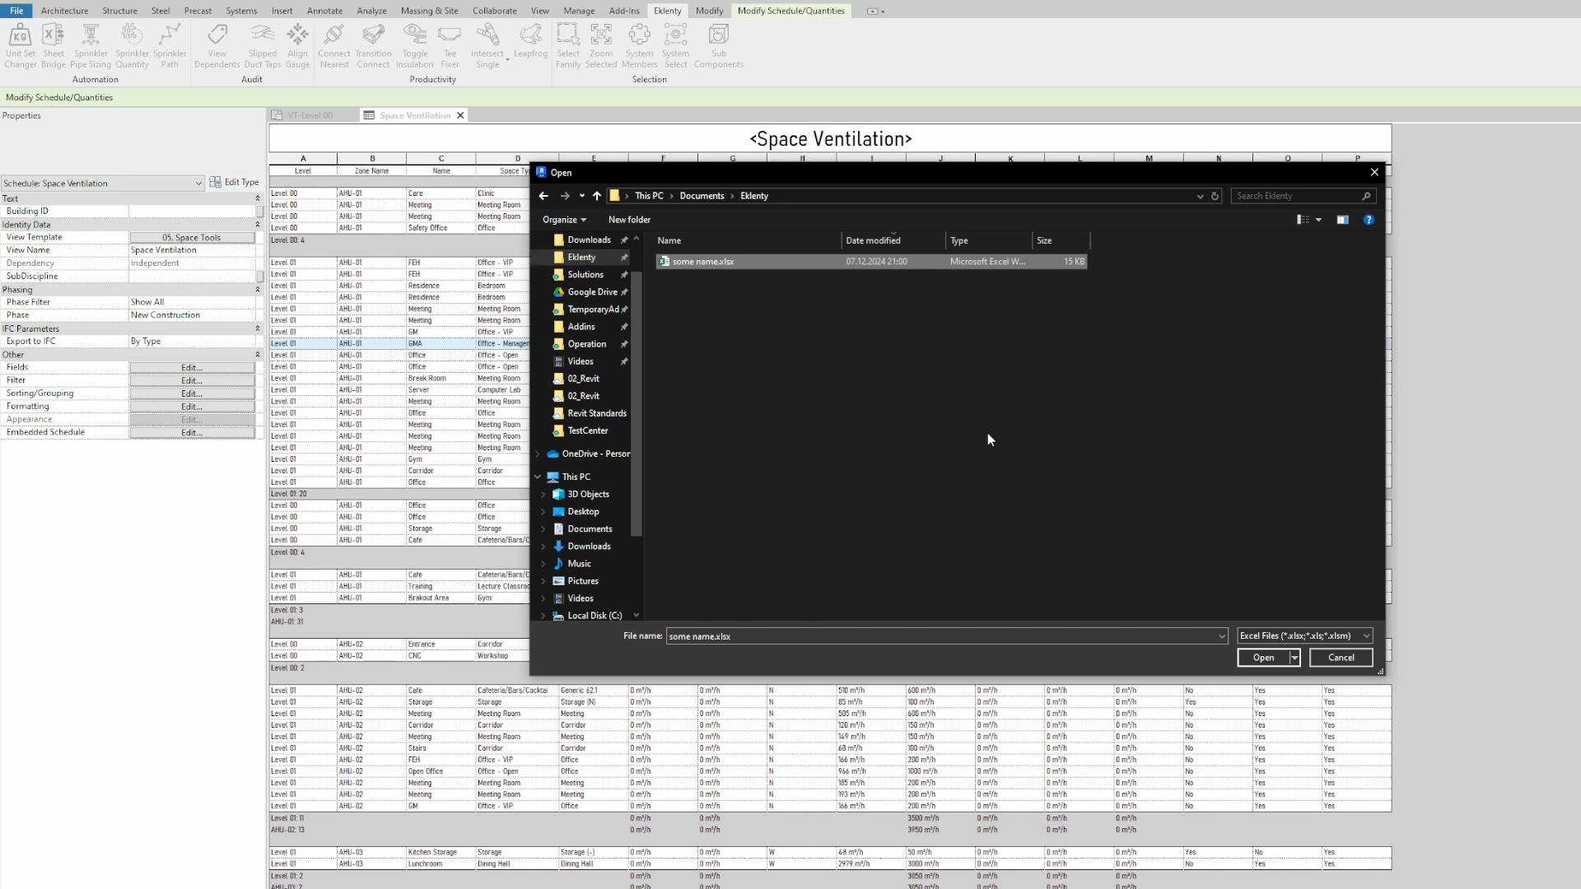
click(1259, 663)
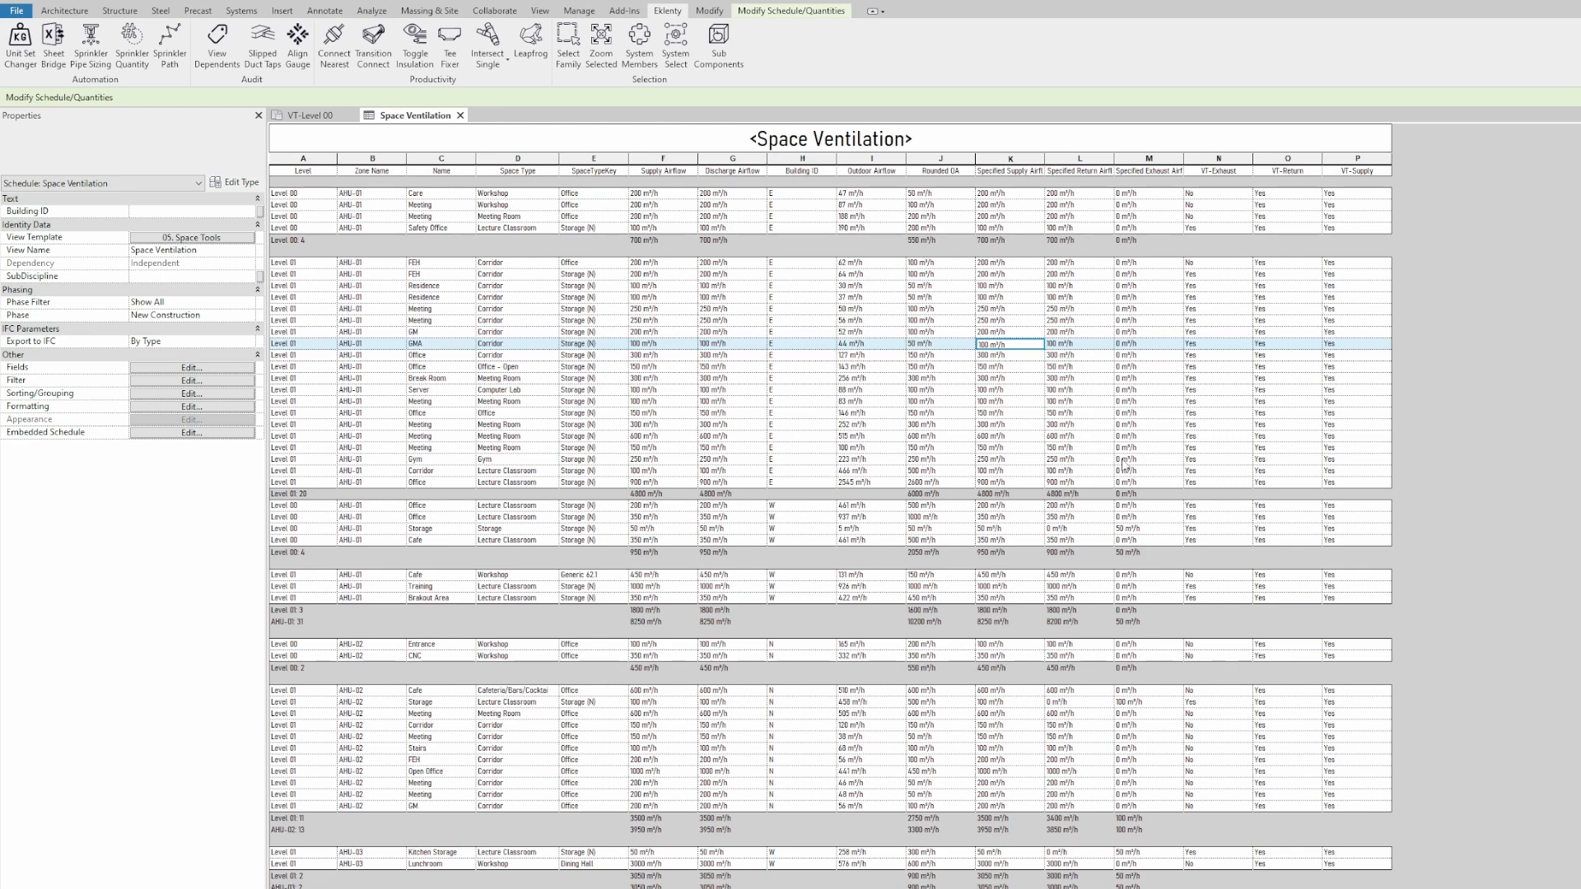
scroll(1007, 575, down, 3)
scroll(1039, 778, up, 3)
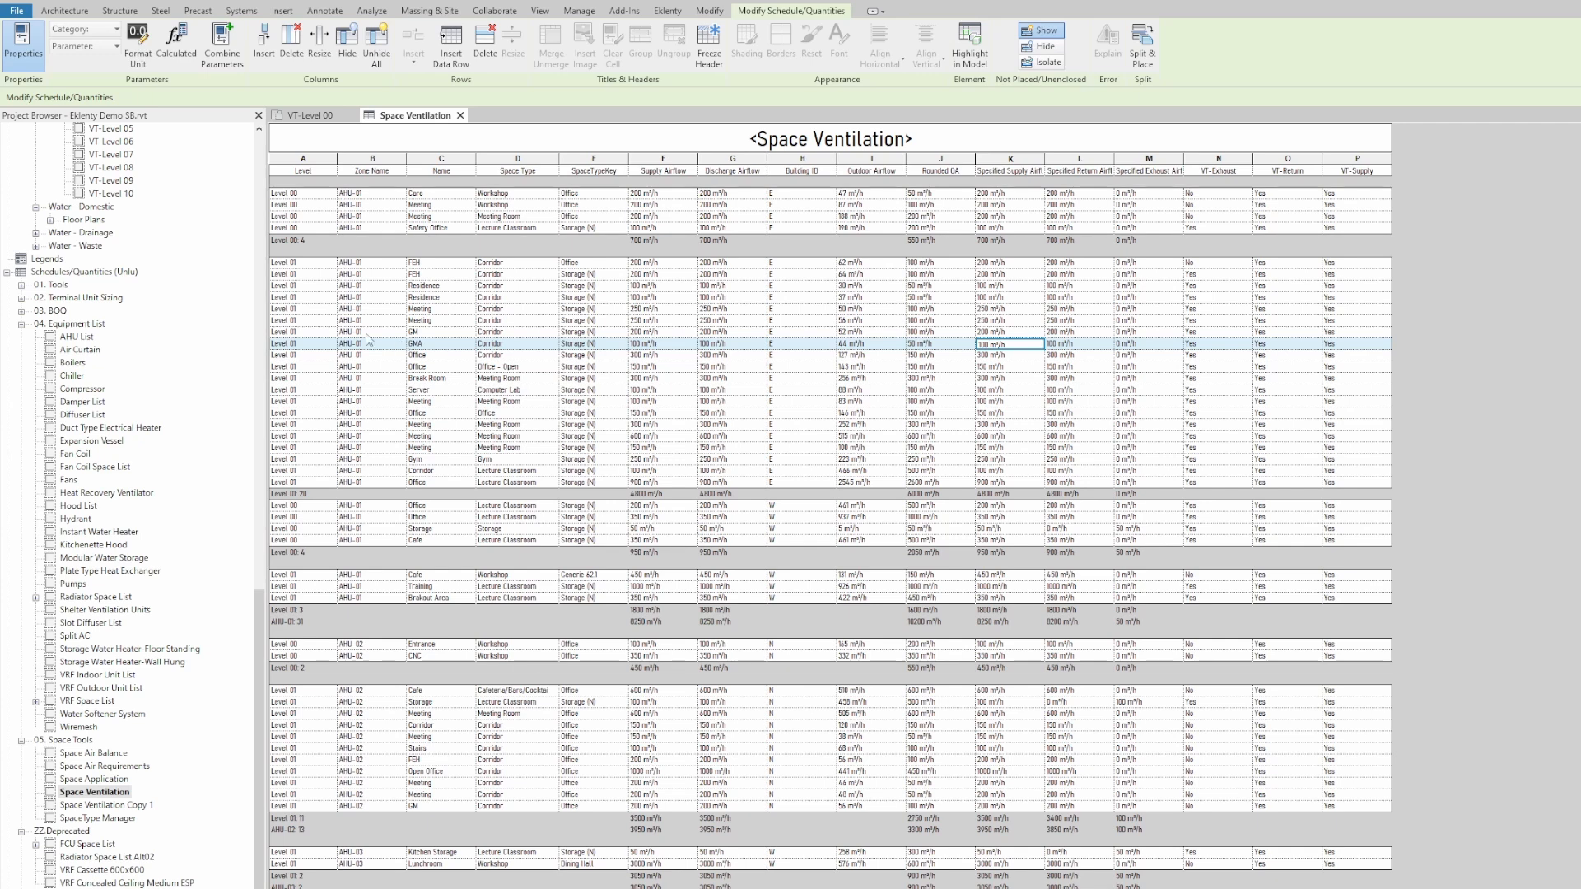
Open the Diffuser List schedule and start its Sheet Bridge export as the active view with Preserve Schedule Formatting enabled.
double_click(84, 414)
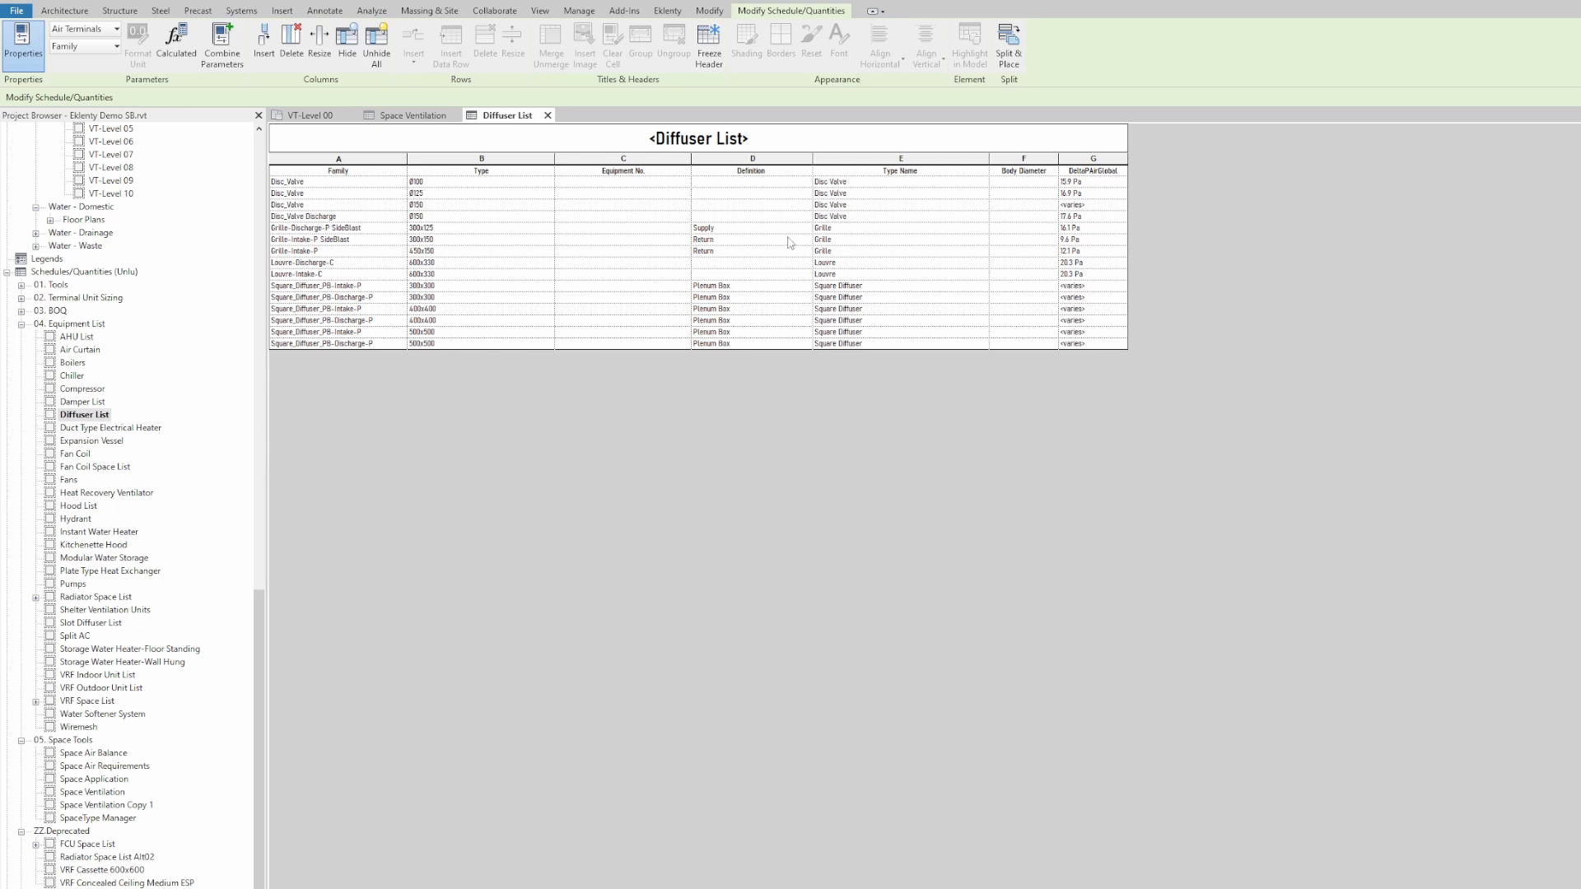
click(667, 11)
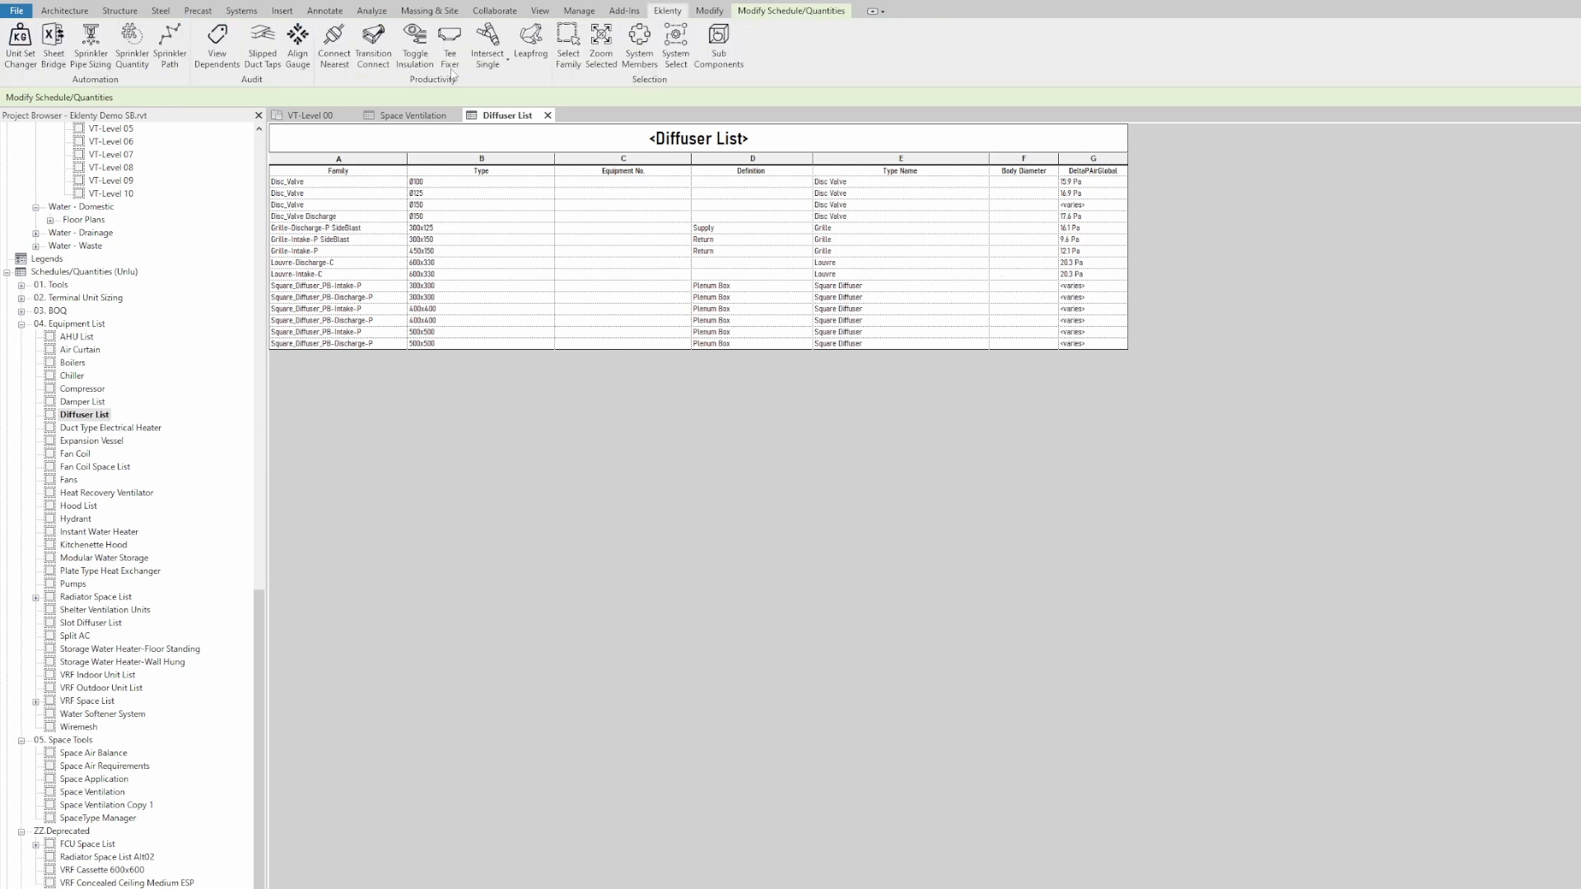
click(57, 40)
drag(280, 25, 862, 374)
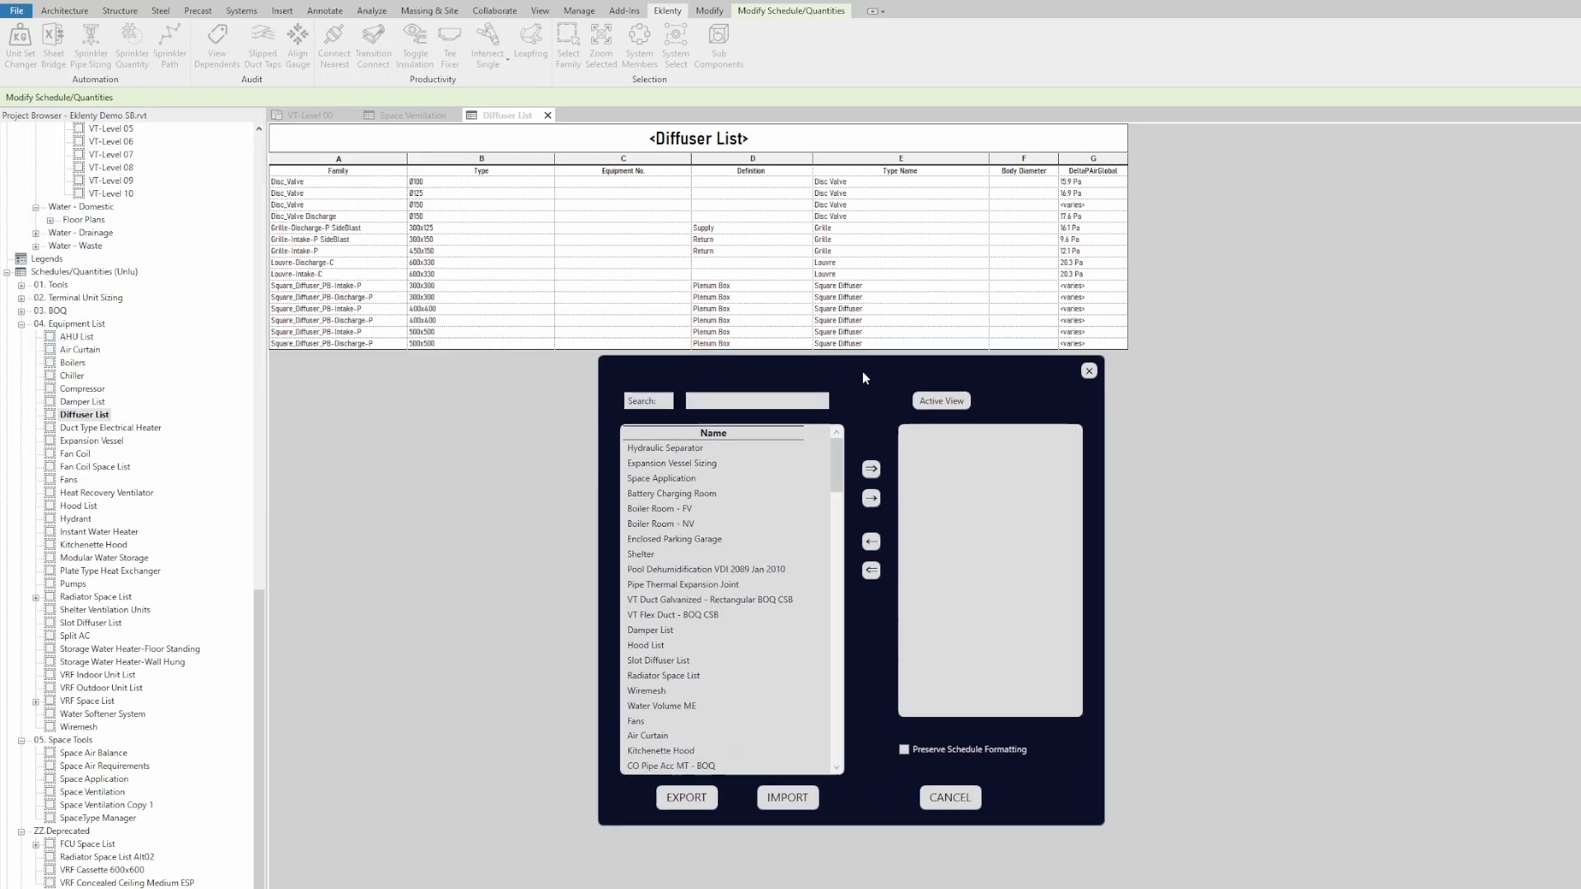
click(939, 402)
click(904, 750)
click(704, 793)
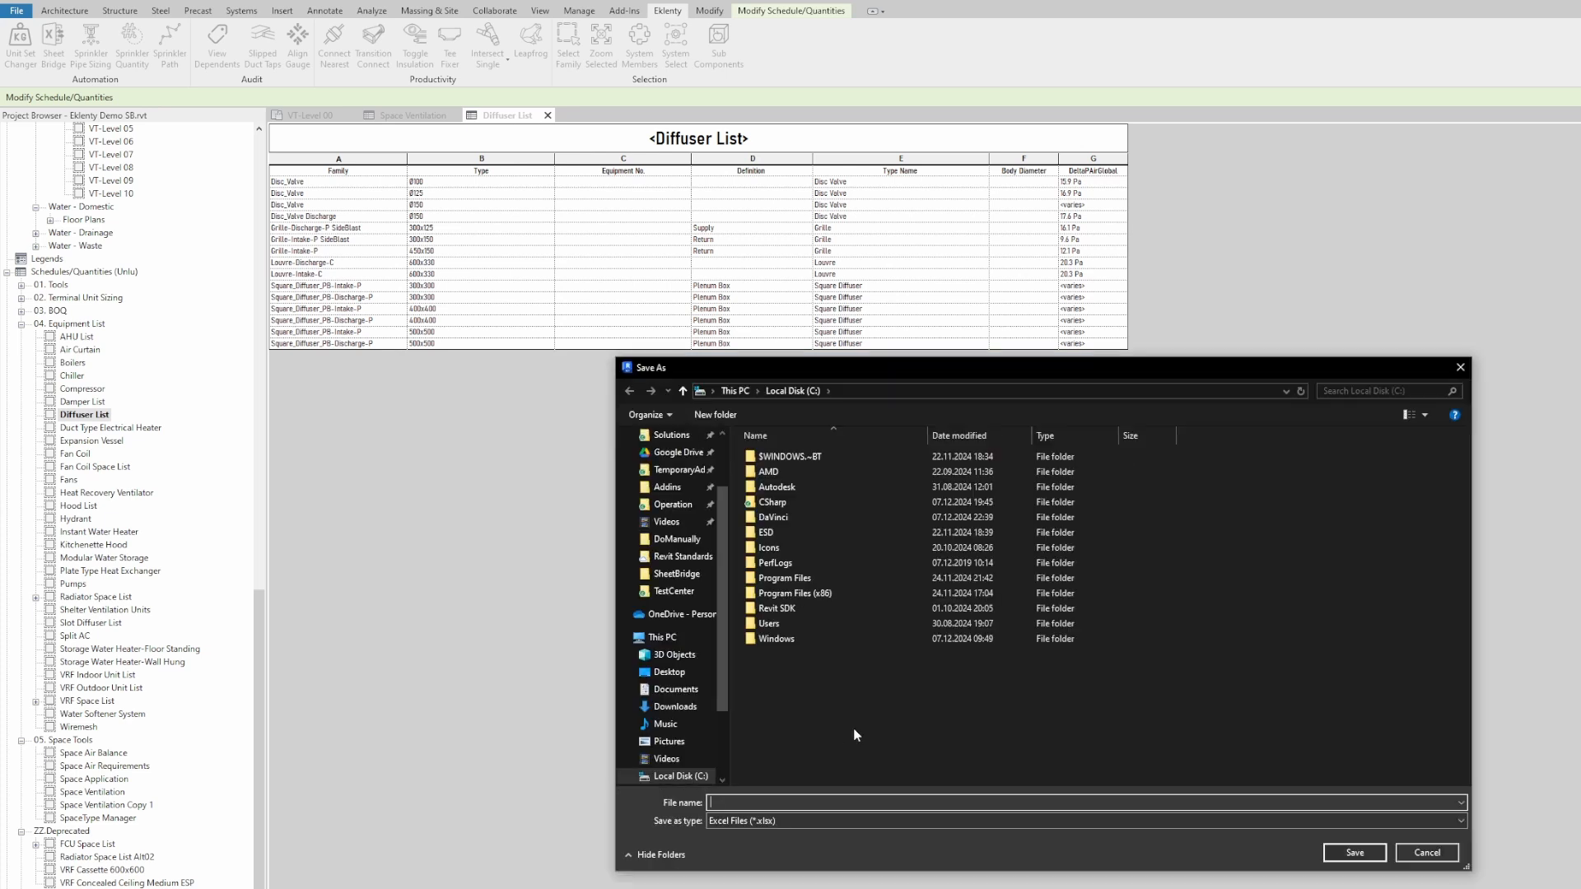
Save the export as "diffs formatted" in the Eklenty documents folder and select the exported table A1:G16 in Excel.
scroll(671, 527, up, 2)
click(668, 498)
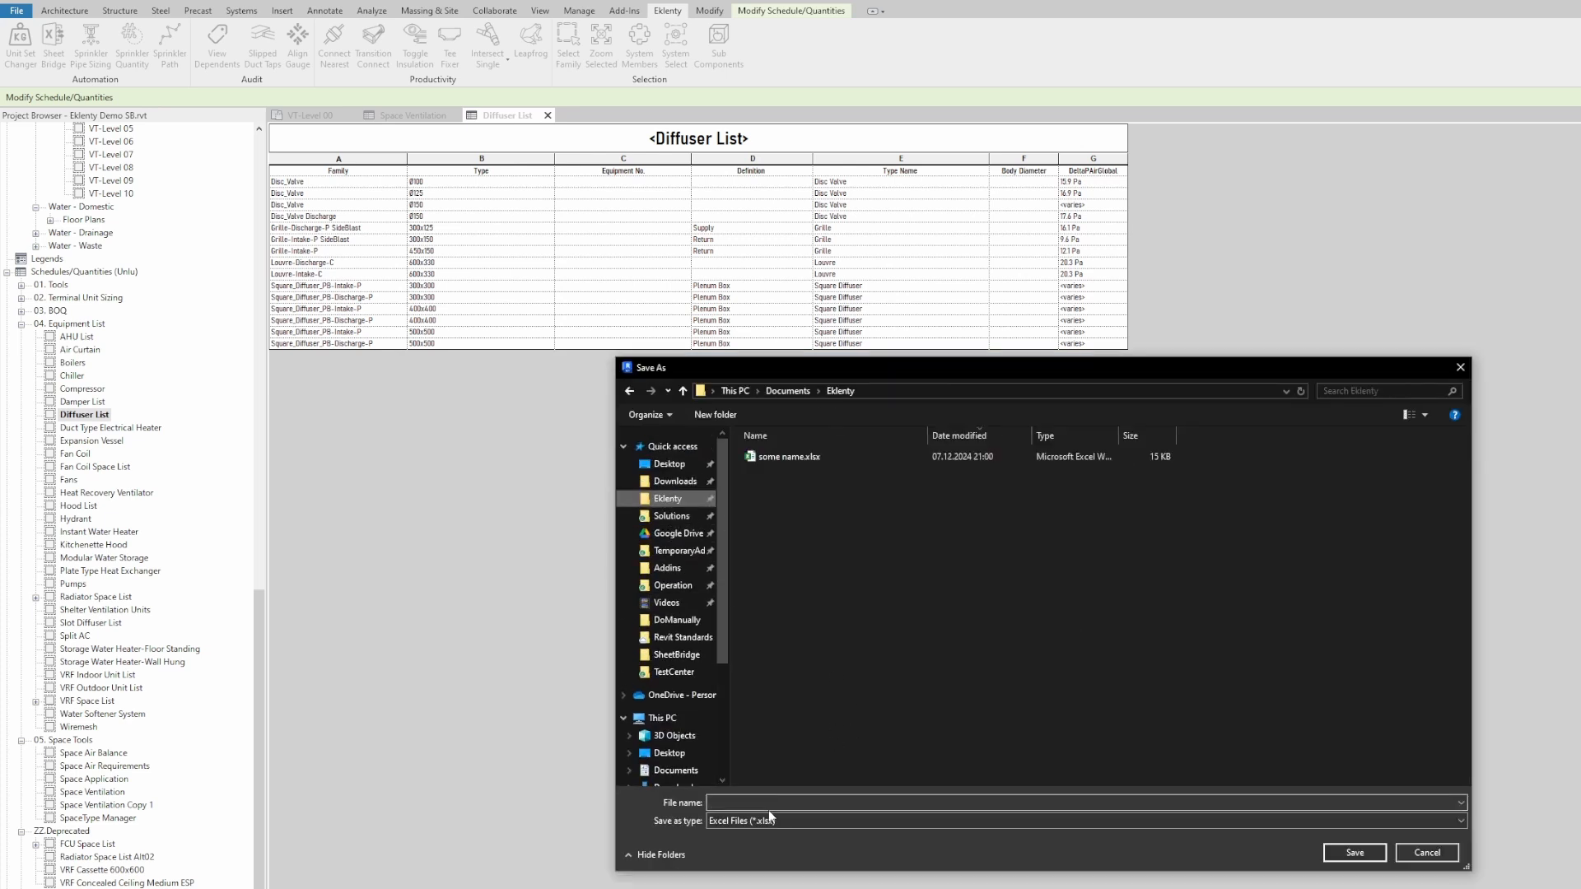
click(771, 805)
text(diffs formatted)
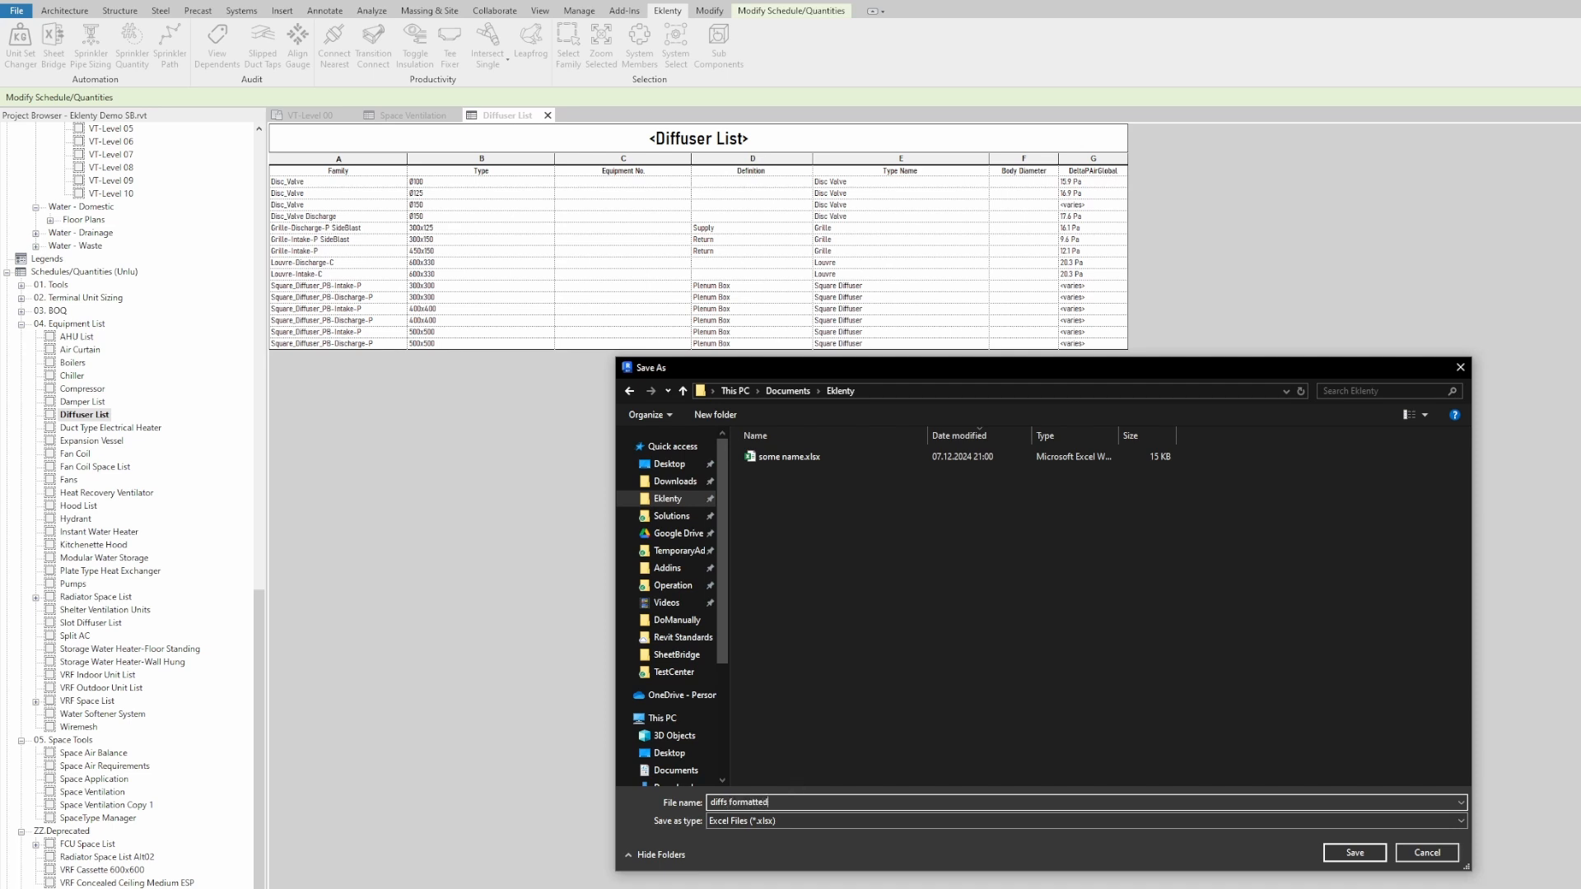
key(Return)
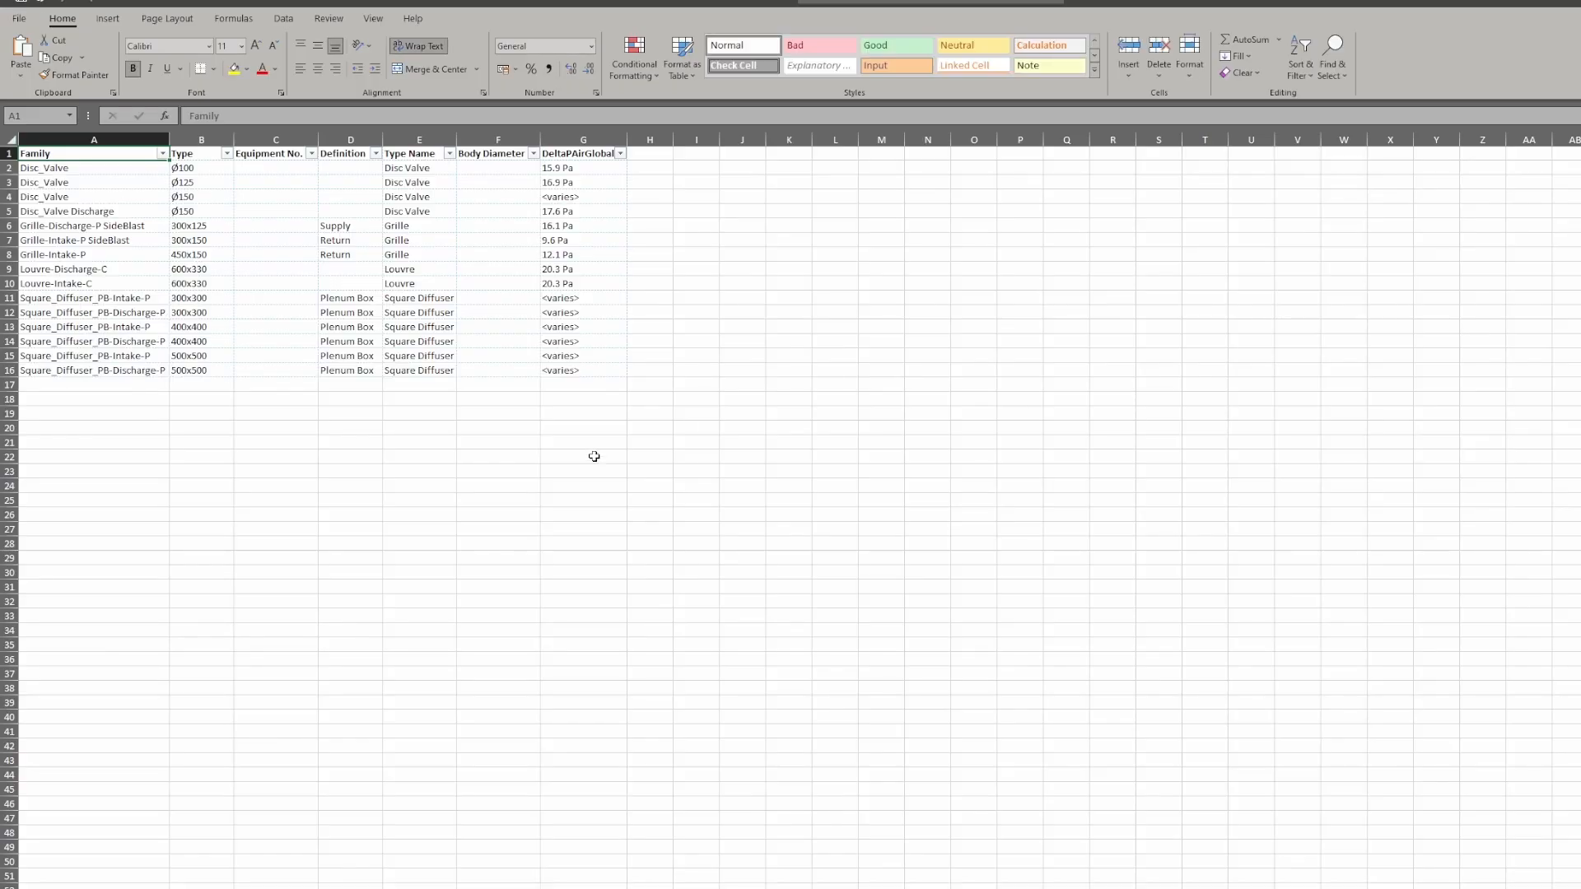
click(594, 457)
drag(72, 156, 564, 368)
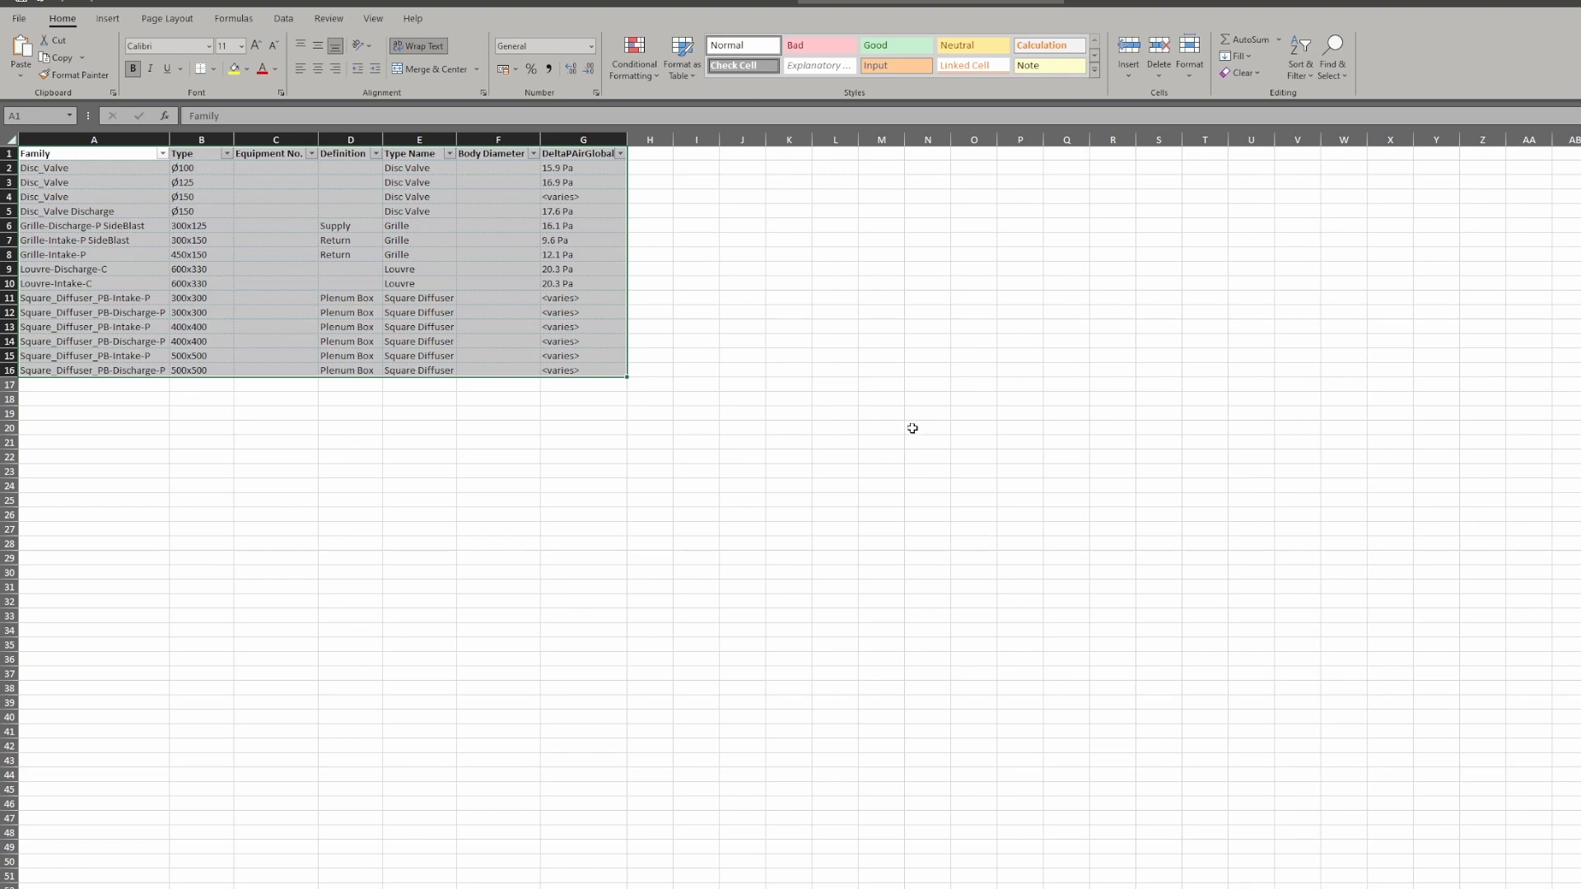
Close the diffs formatted workbook and start a Sheet Bridge export of the active Diffuser List view with Preserve Schedule Formatting off.
click(777, 417)
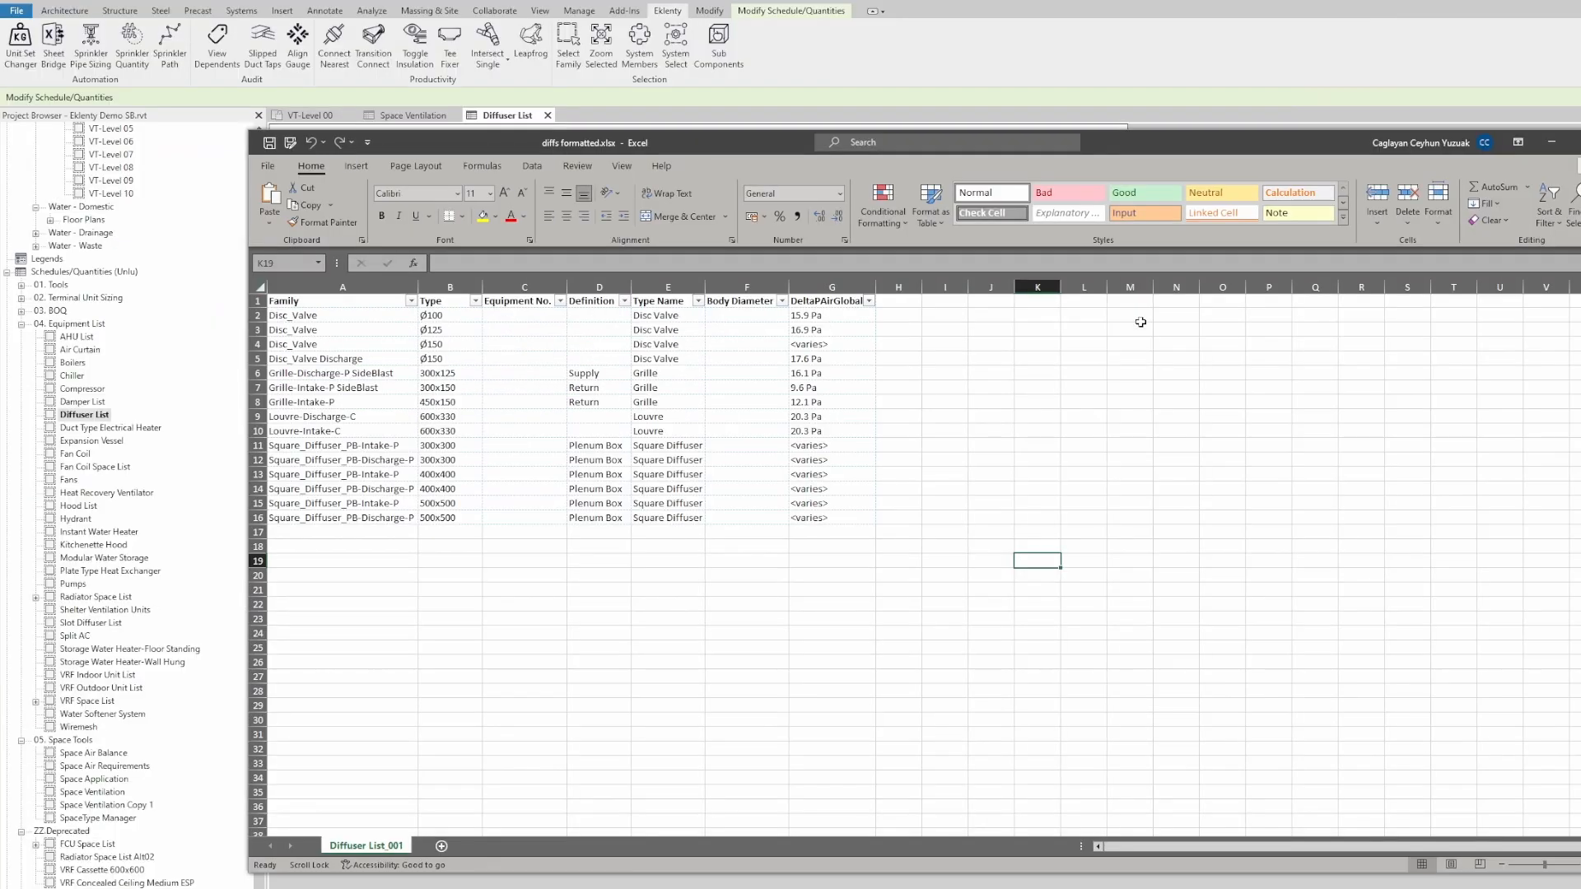
click(1580, 143)
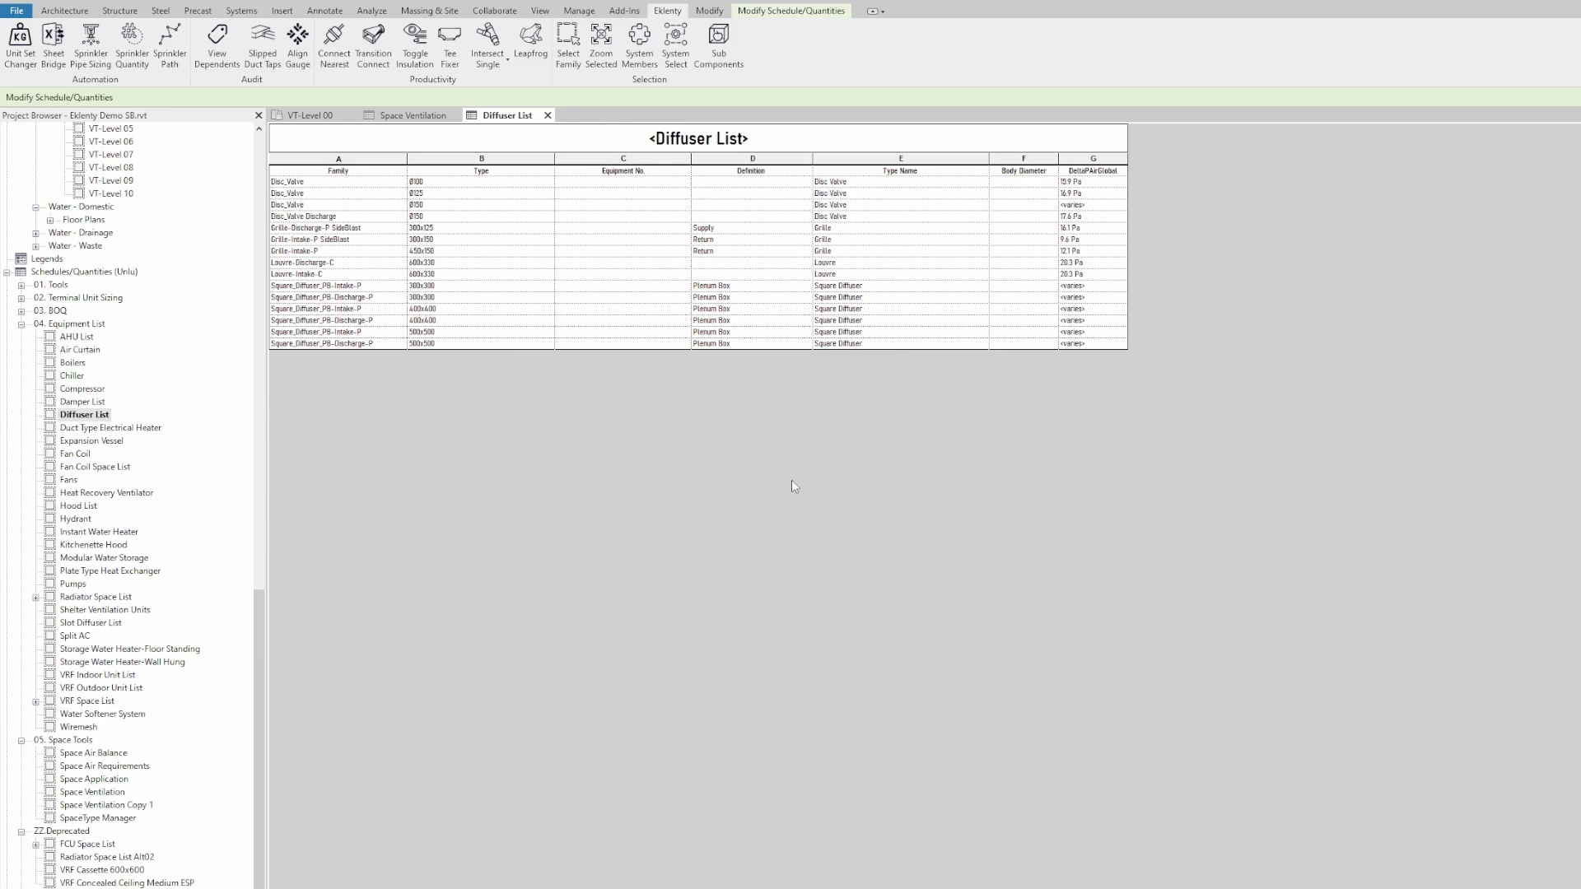
click(54, 43)
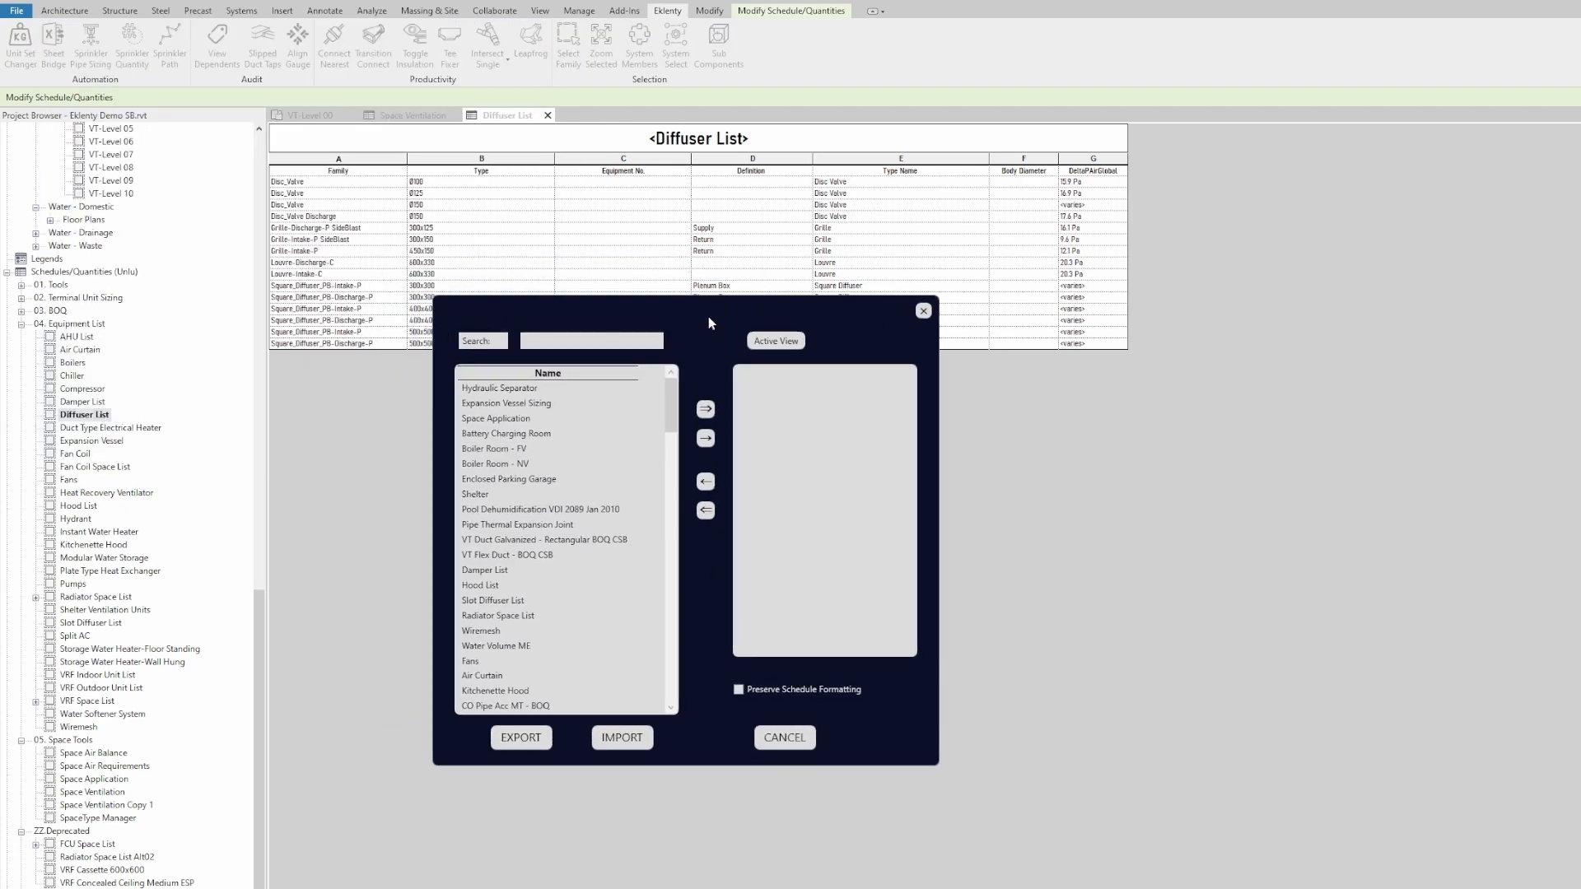
click(812, 357)
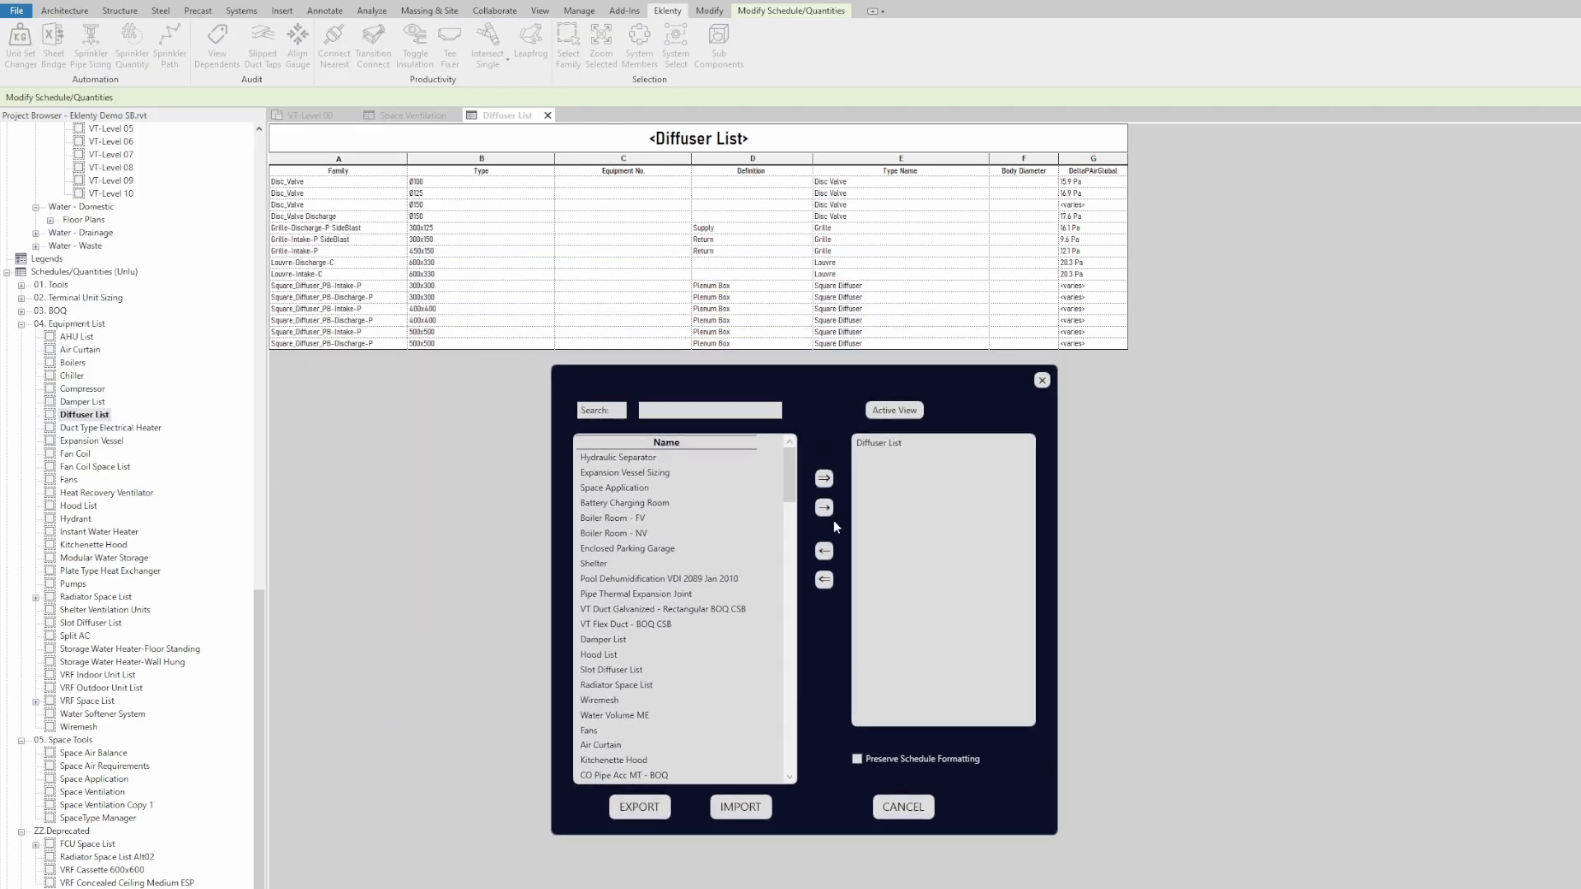
click(656, 808)
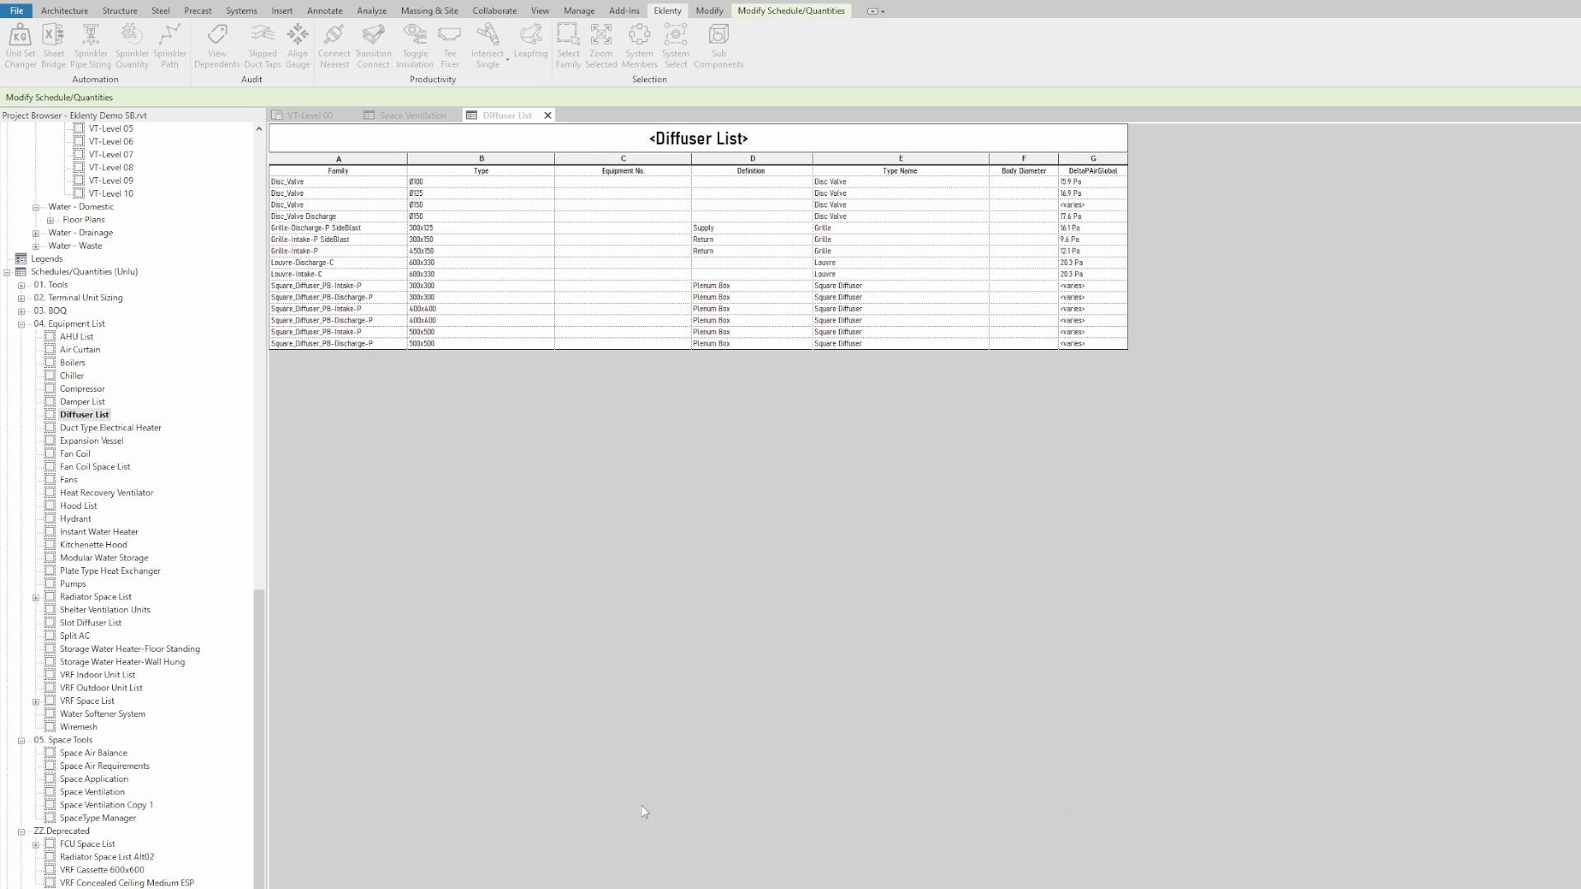
Save the unformatted export as "diffs" in the Eklenty documents folder.
drag(889, 373, 714, 355)
scroll(583, 504, up, 2)
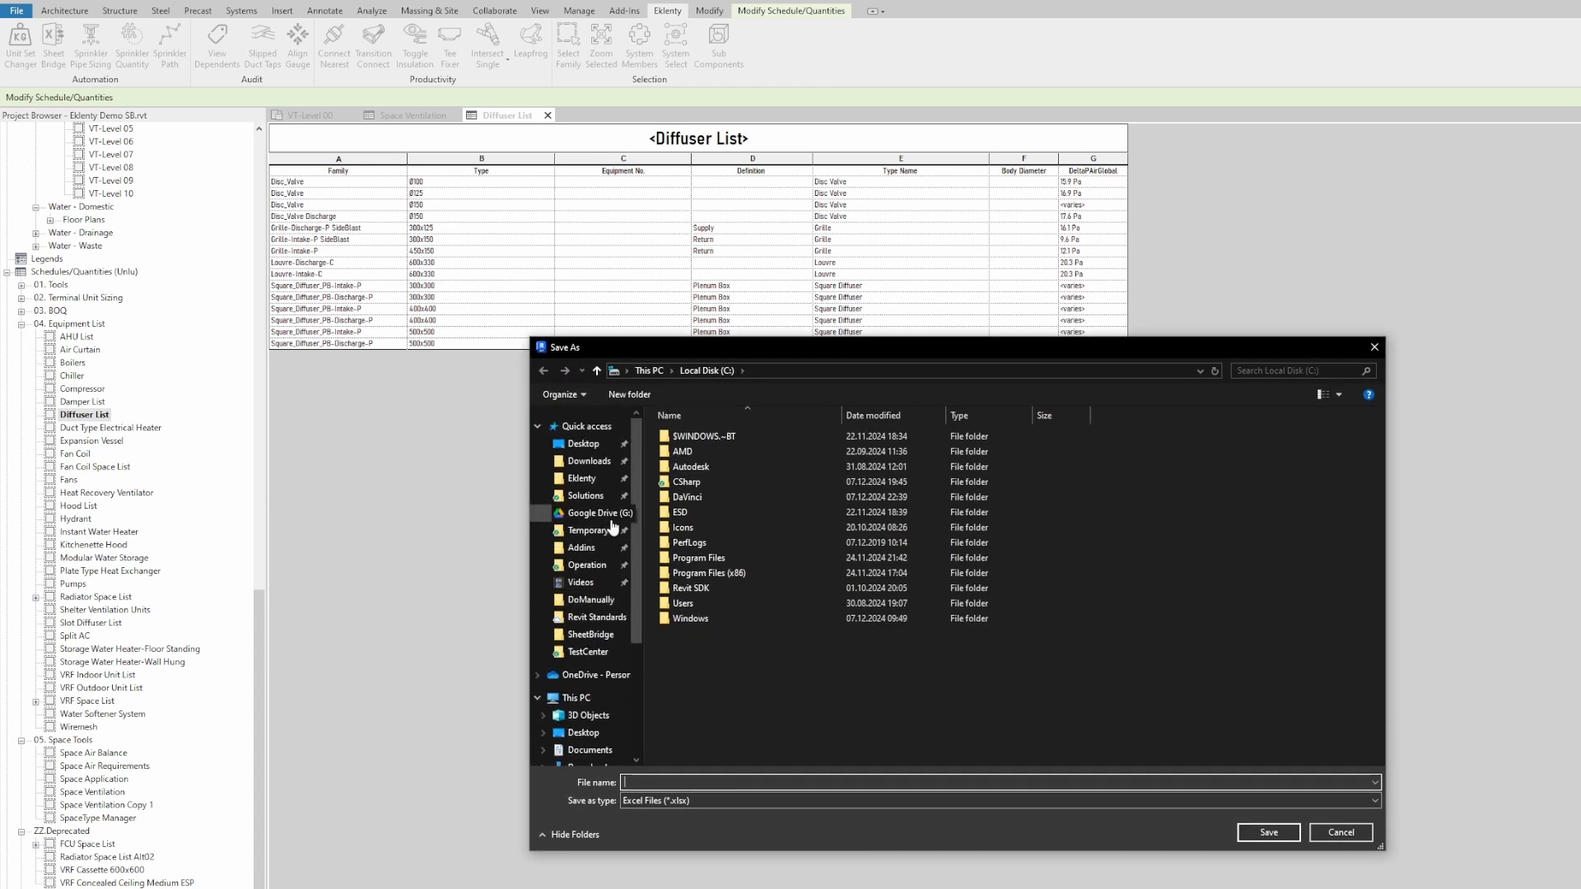
click(582, 478)
click(690, 782)
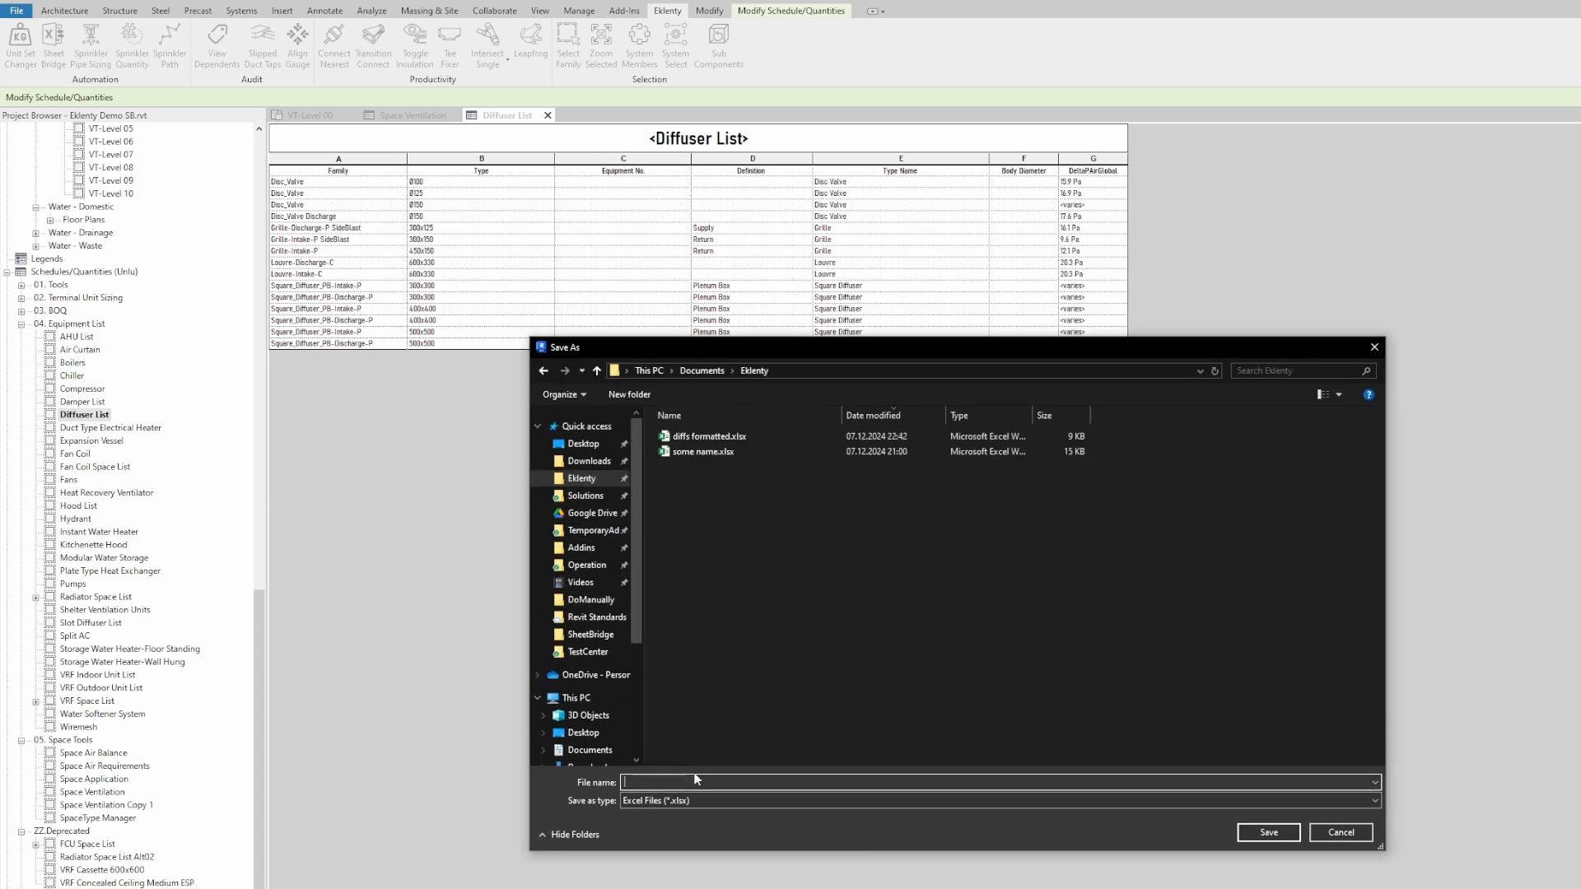
text(diffs)
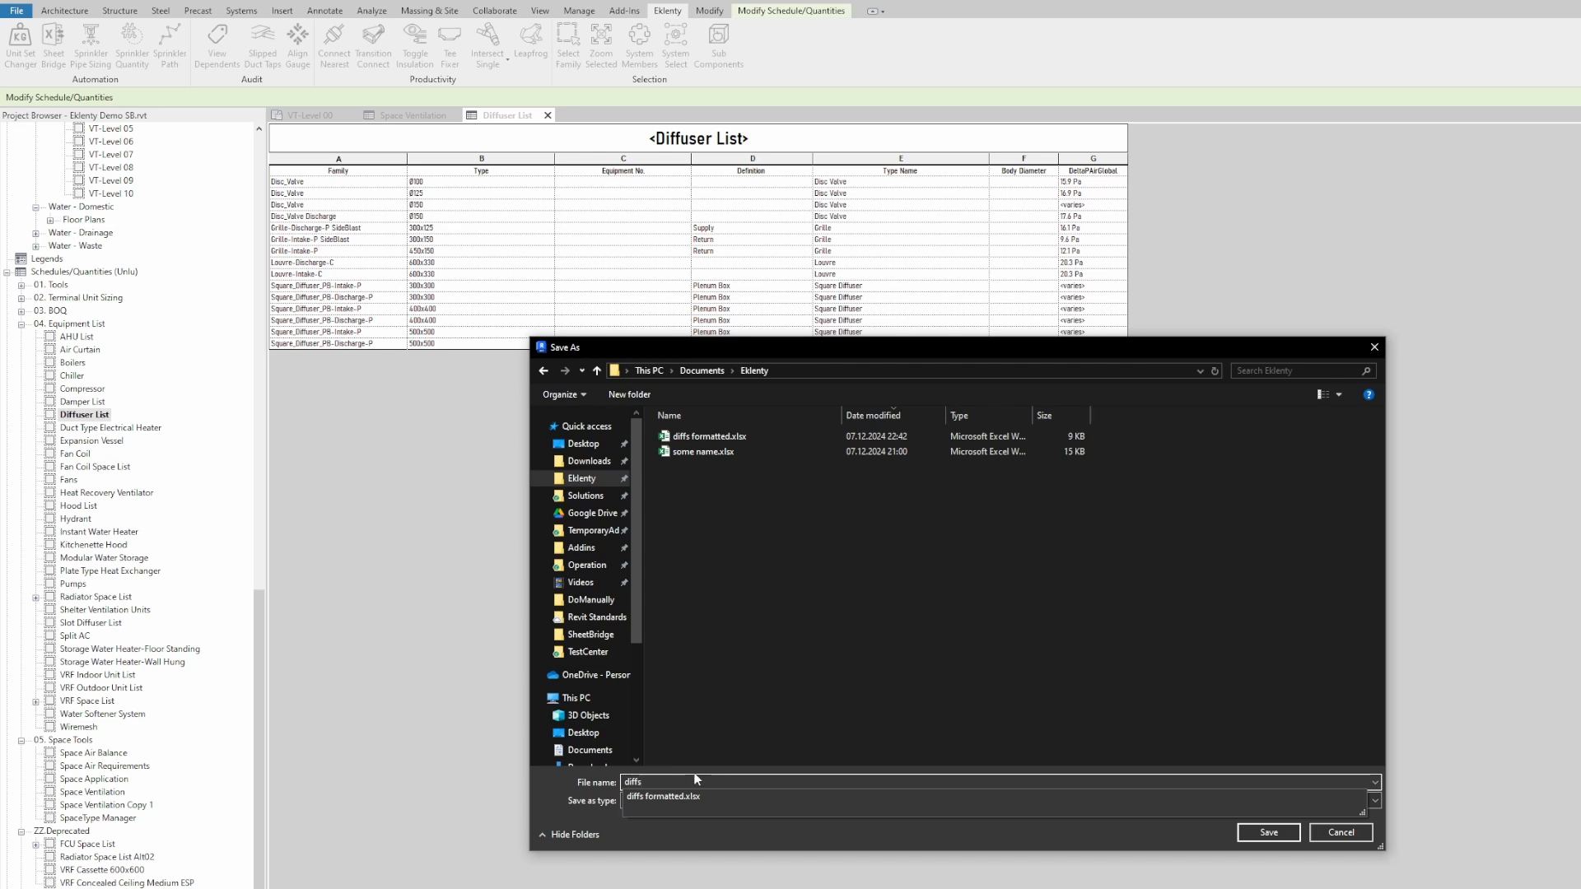
key(Return)
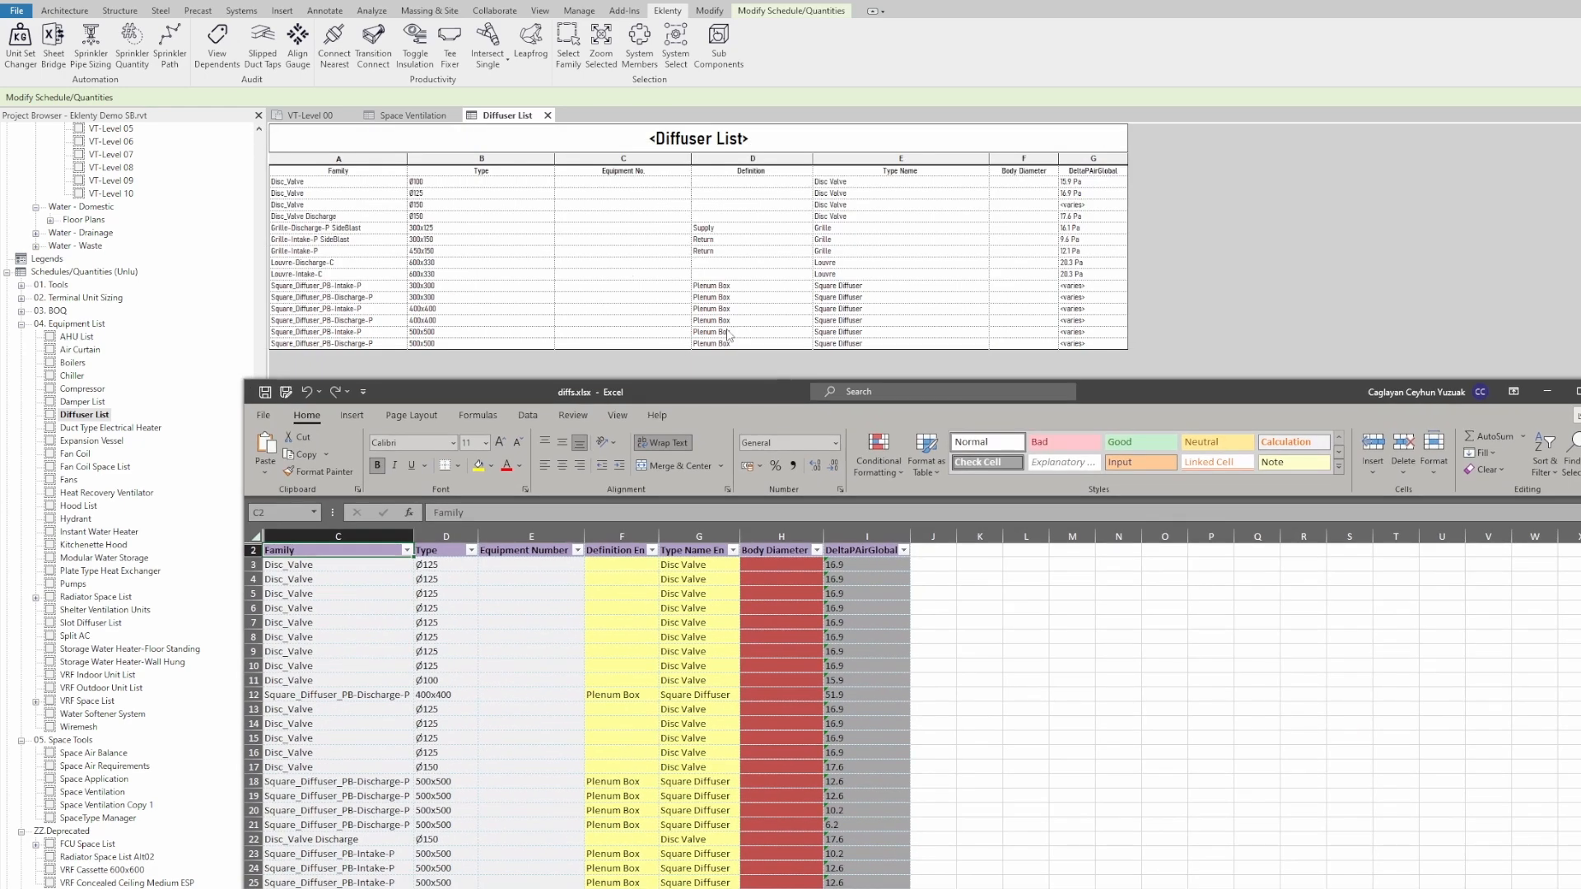
Maximize the diffs.xlsx workbook and look through its exported diffuser rows.
drag(708, 409, 692, 2)
click(117, 399)
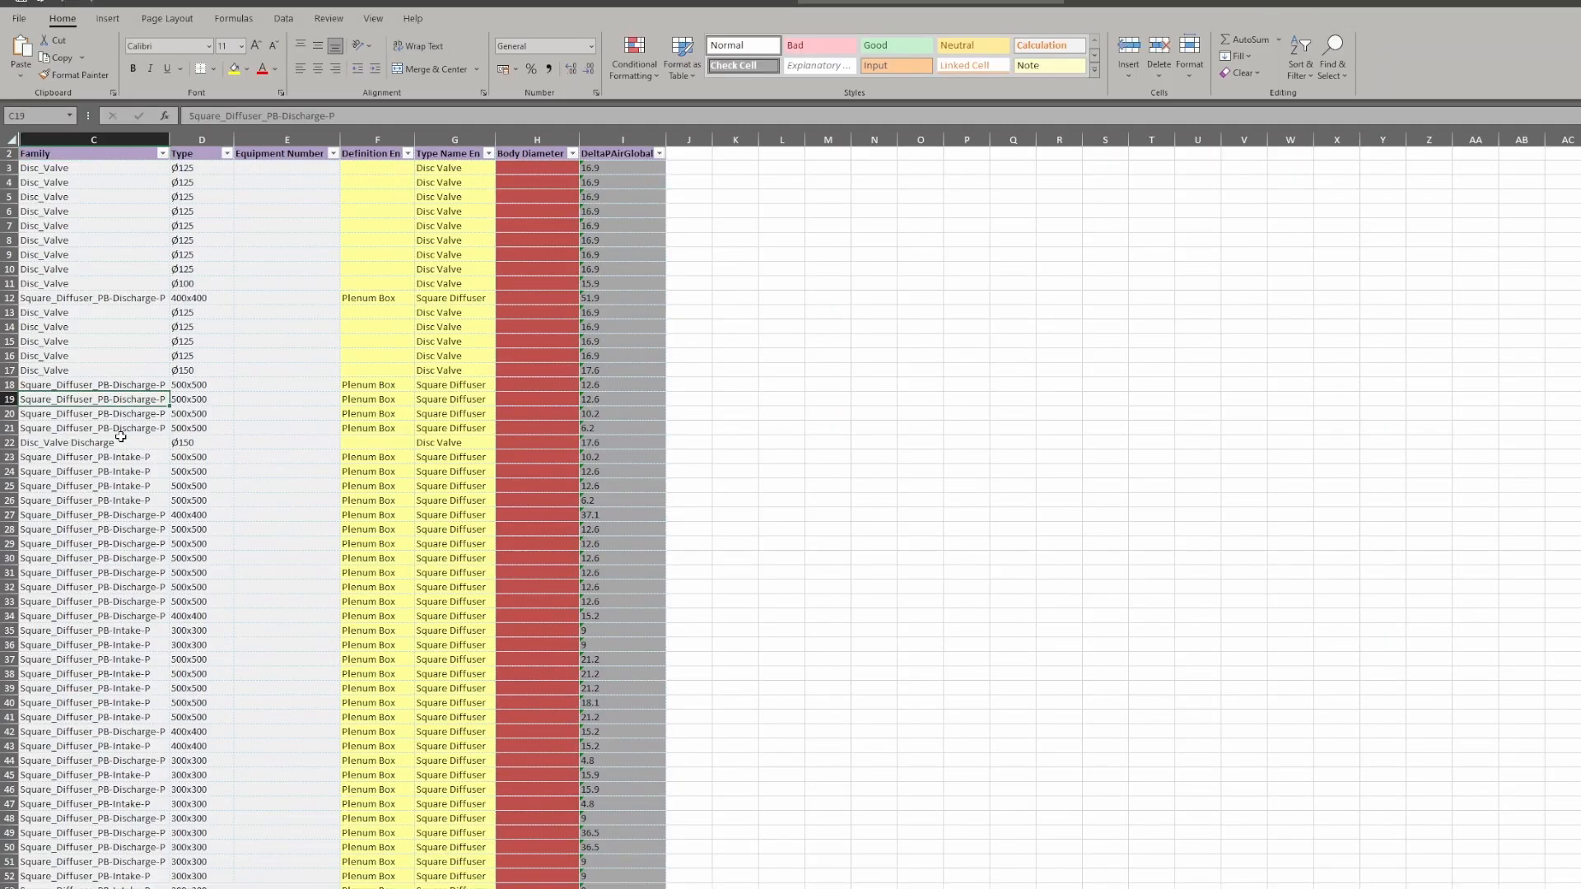
scroll(126, 545, down, 20)
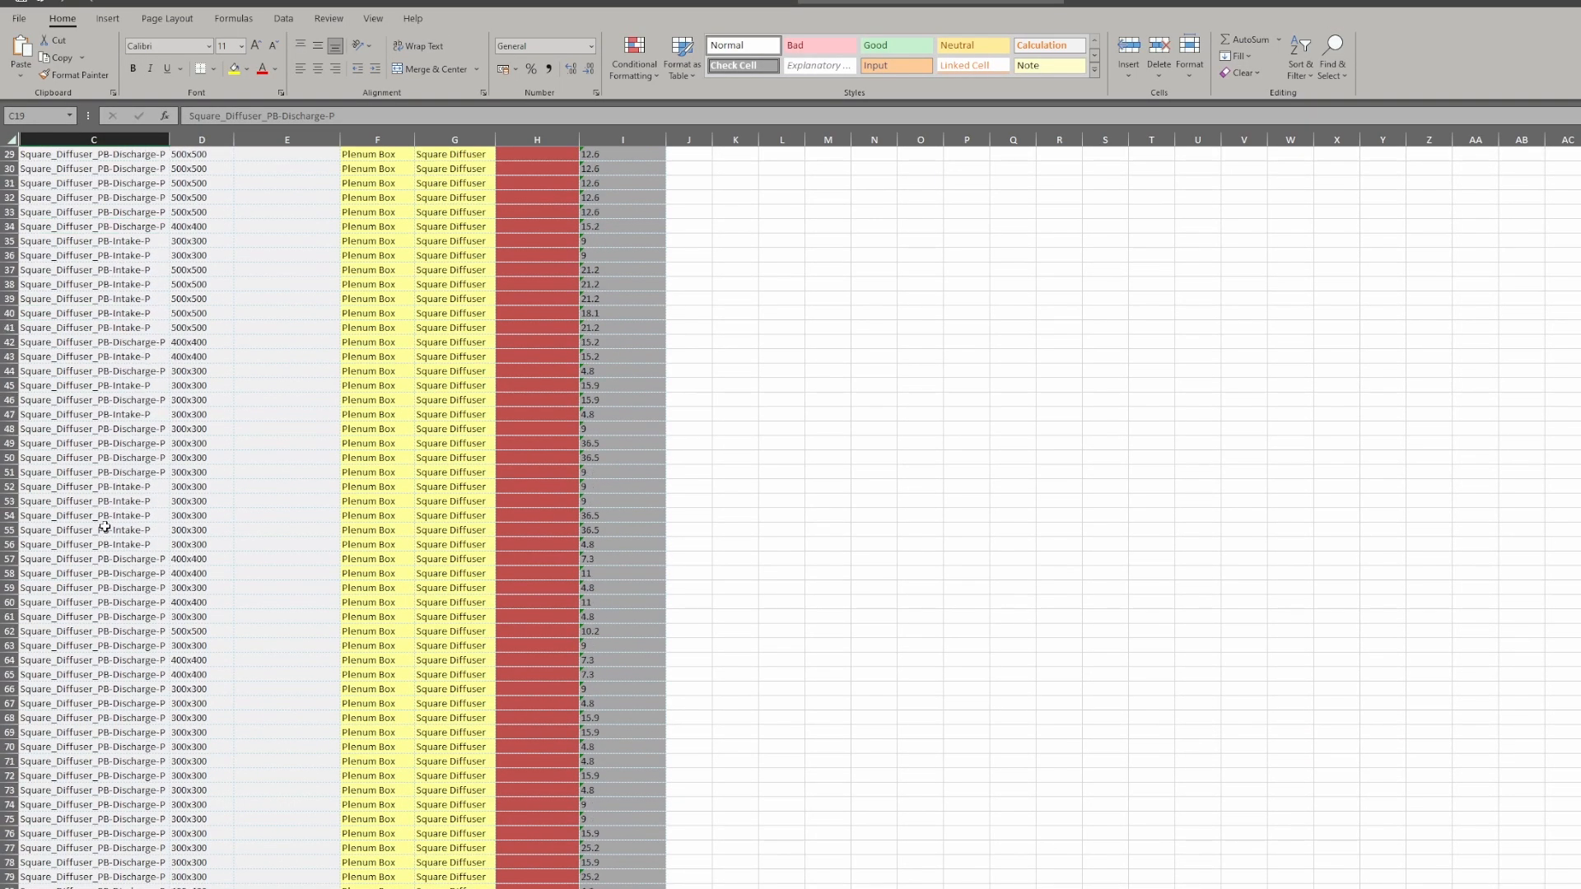
scroll(126, 545, down, 20)
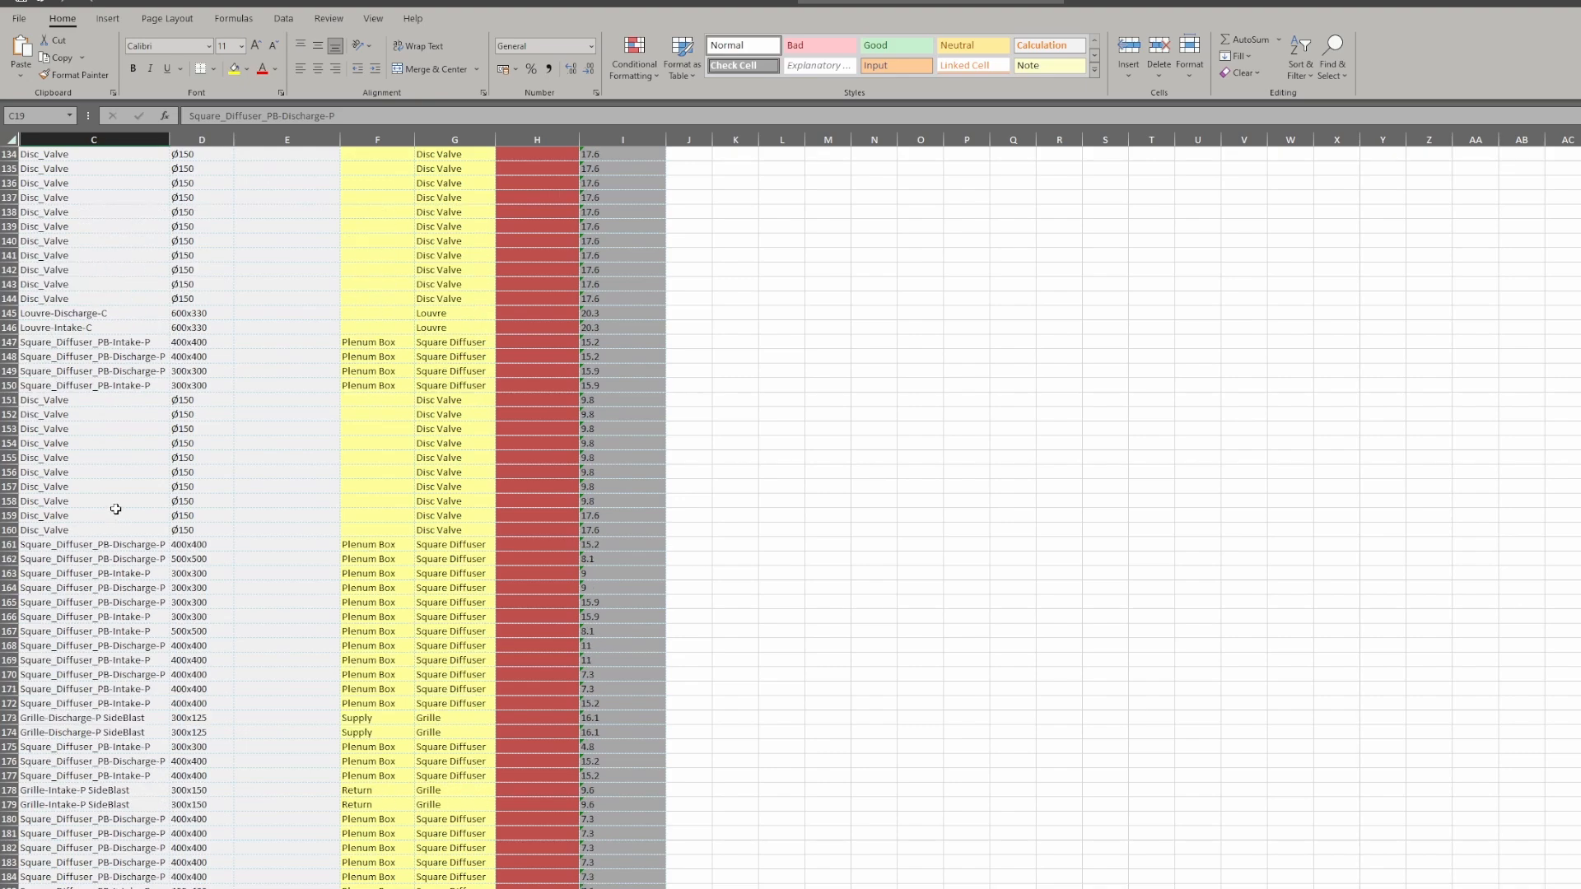
scroll(115, 577, up, 20)
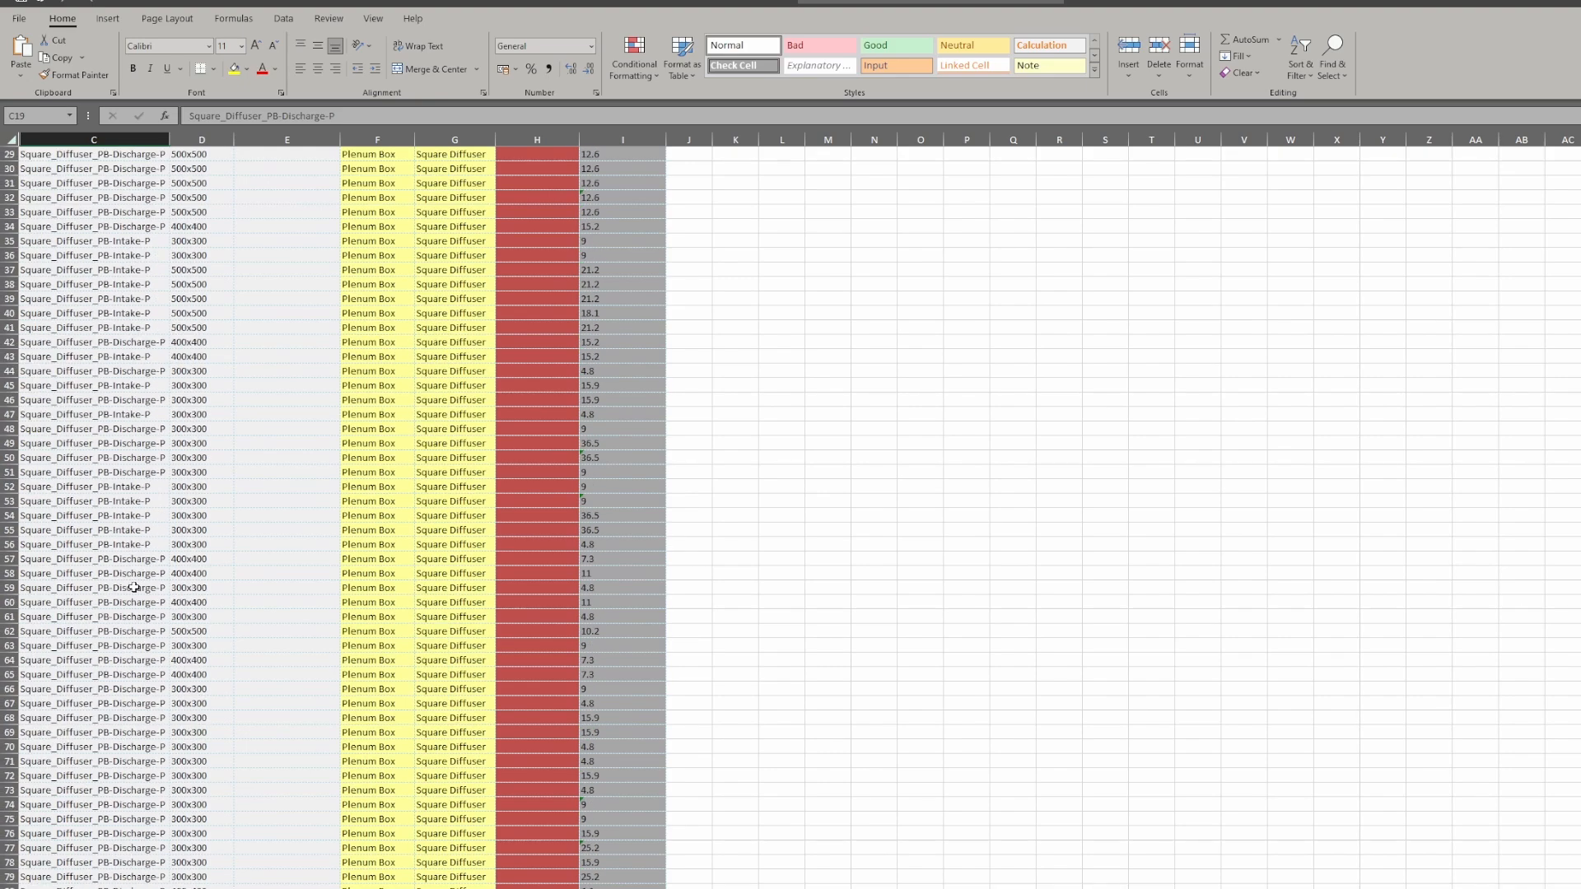
scroll(115, 313, down, 1)
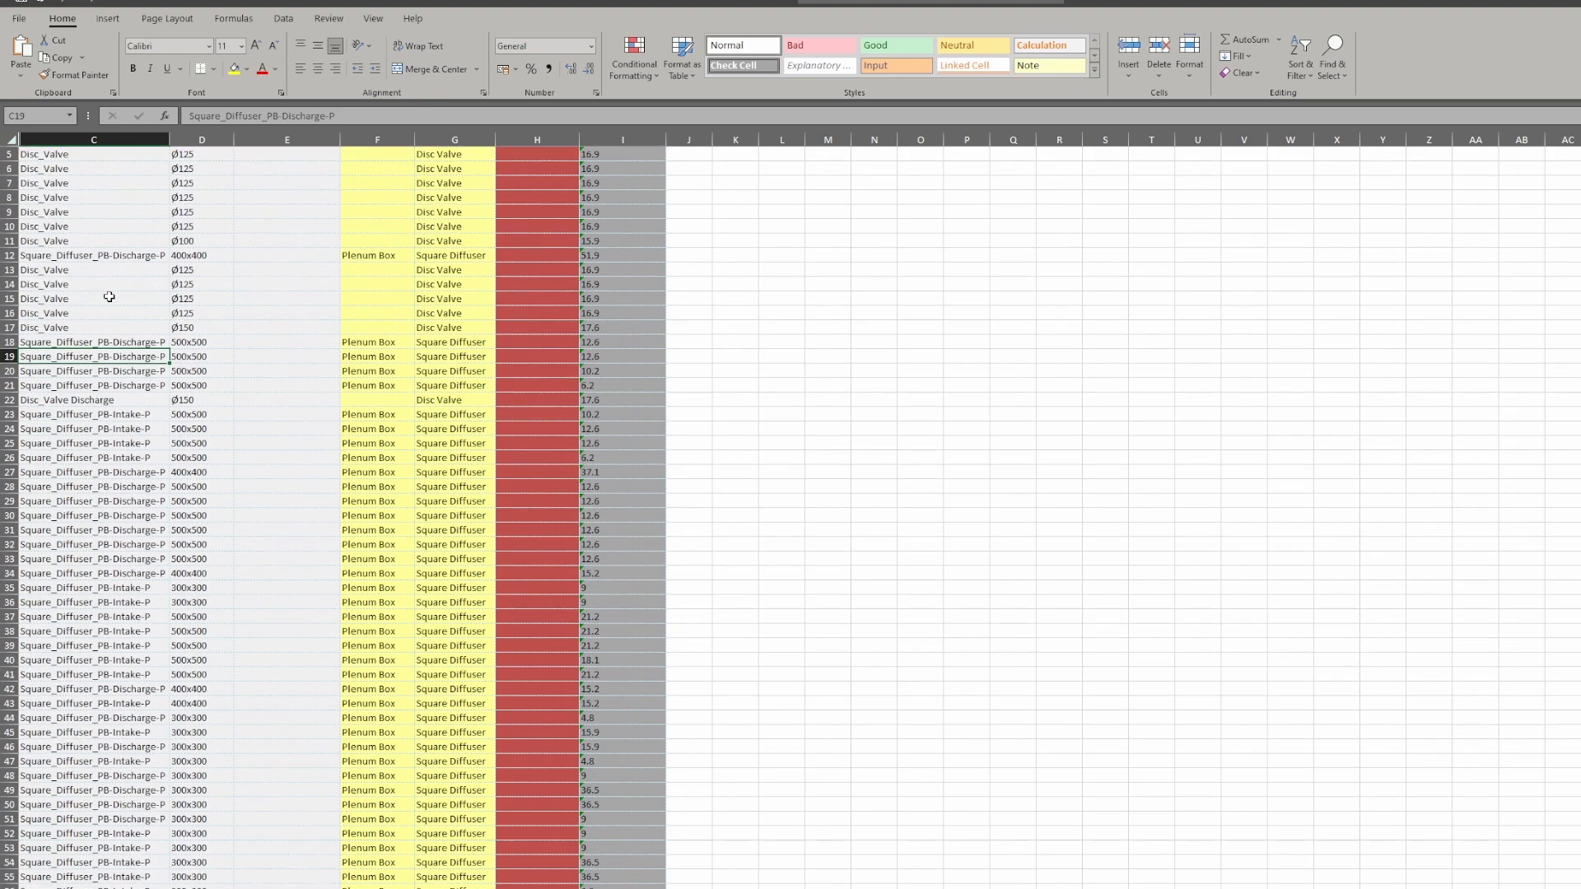
scroll(108, 297, up, 1)
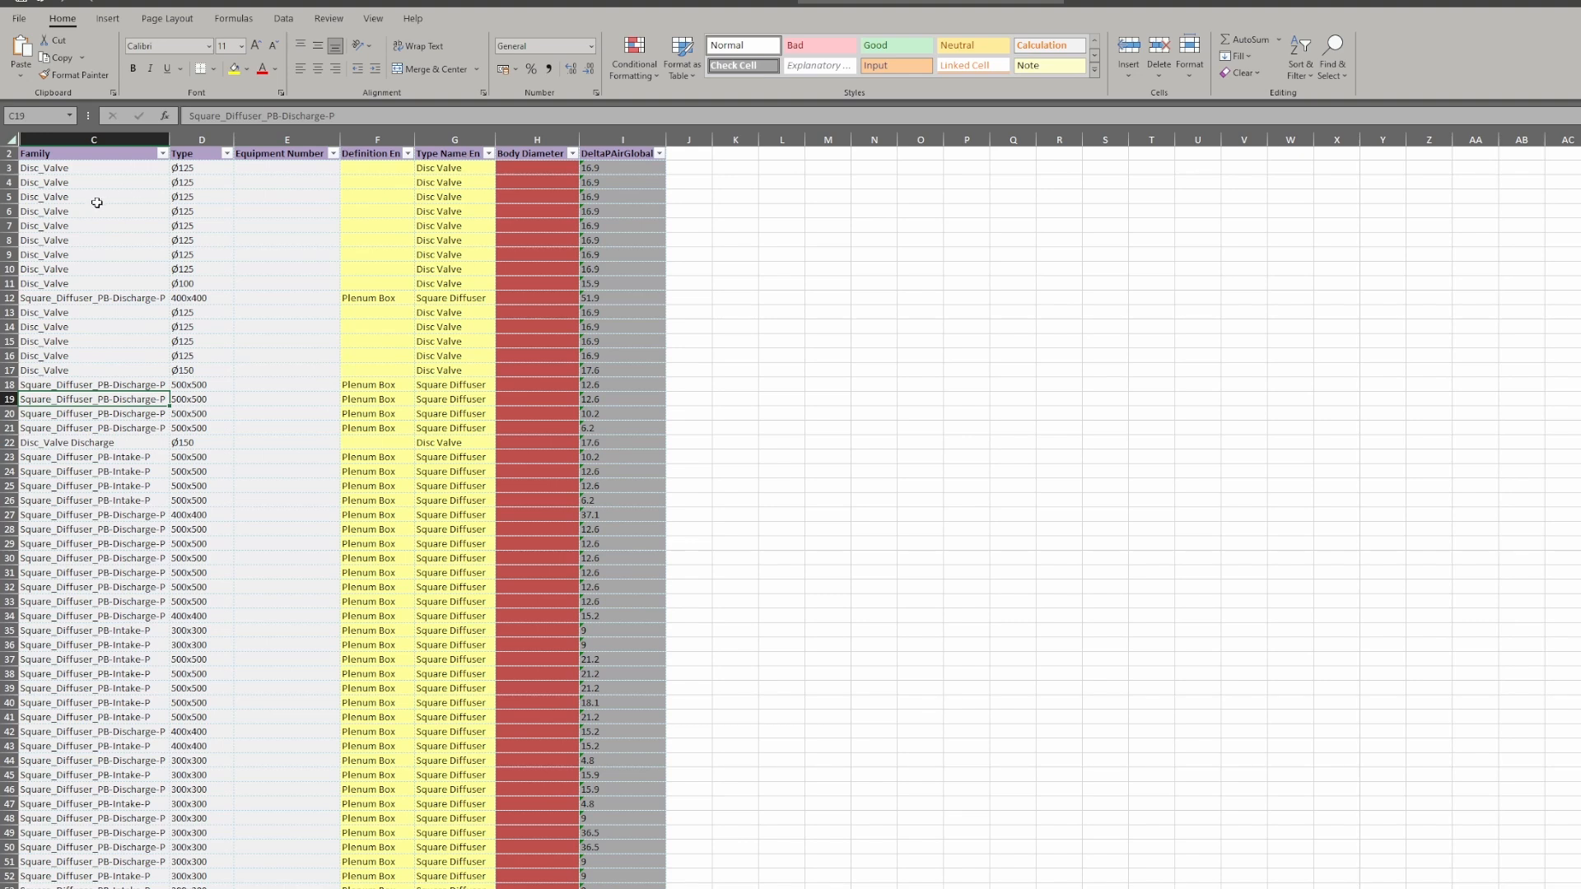
Examine the differently coloured column groups, including the red Body Diameter and grey DeltaPAirGlobal columns.
drag(85, 241, 260, 467)
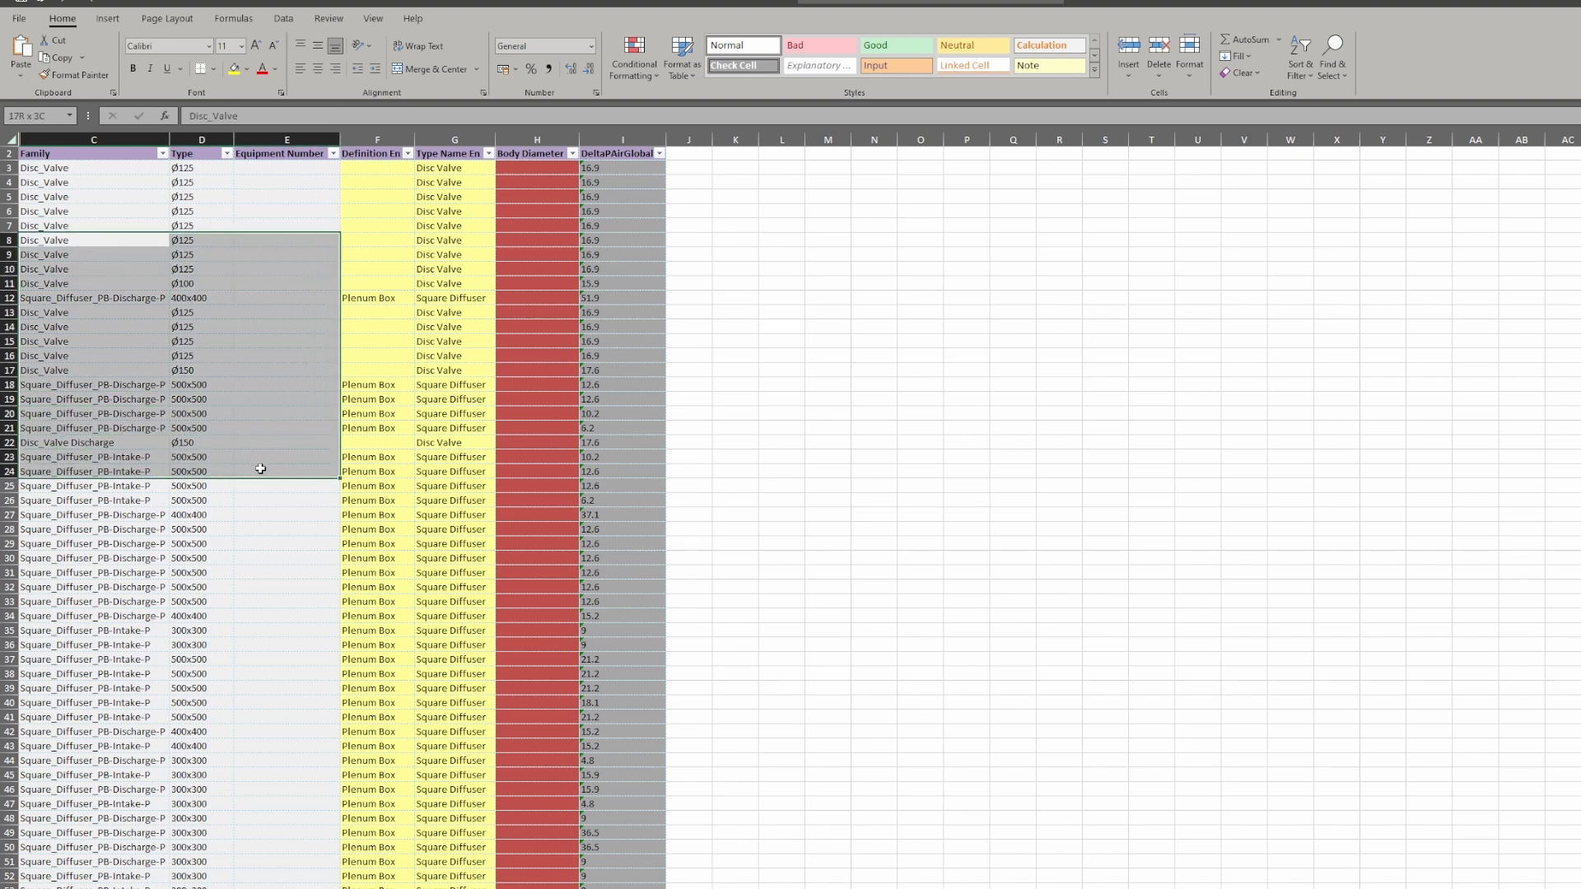
click(254, 313)
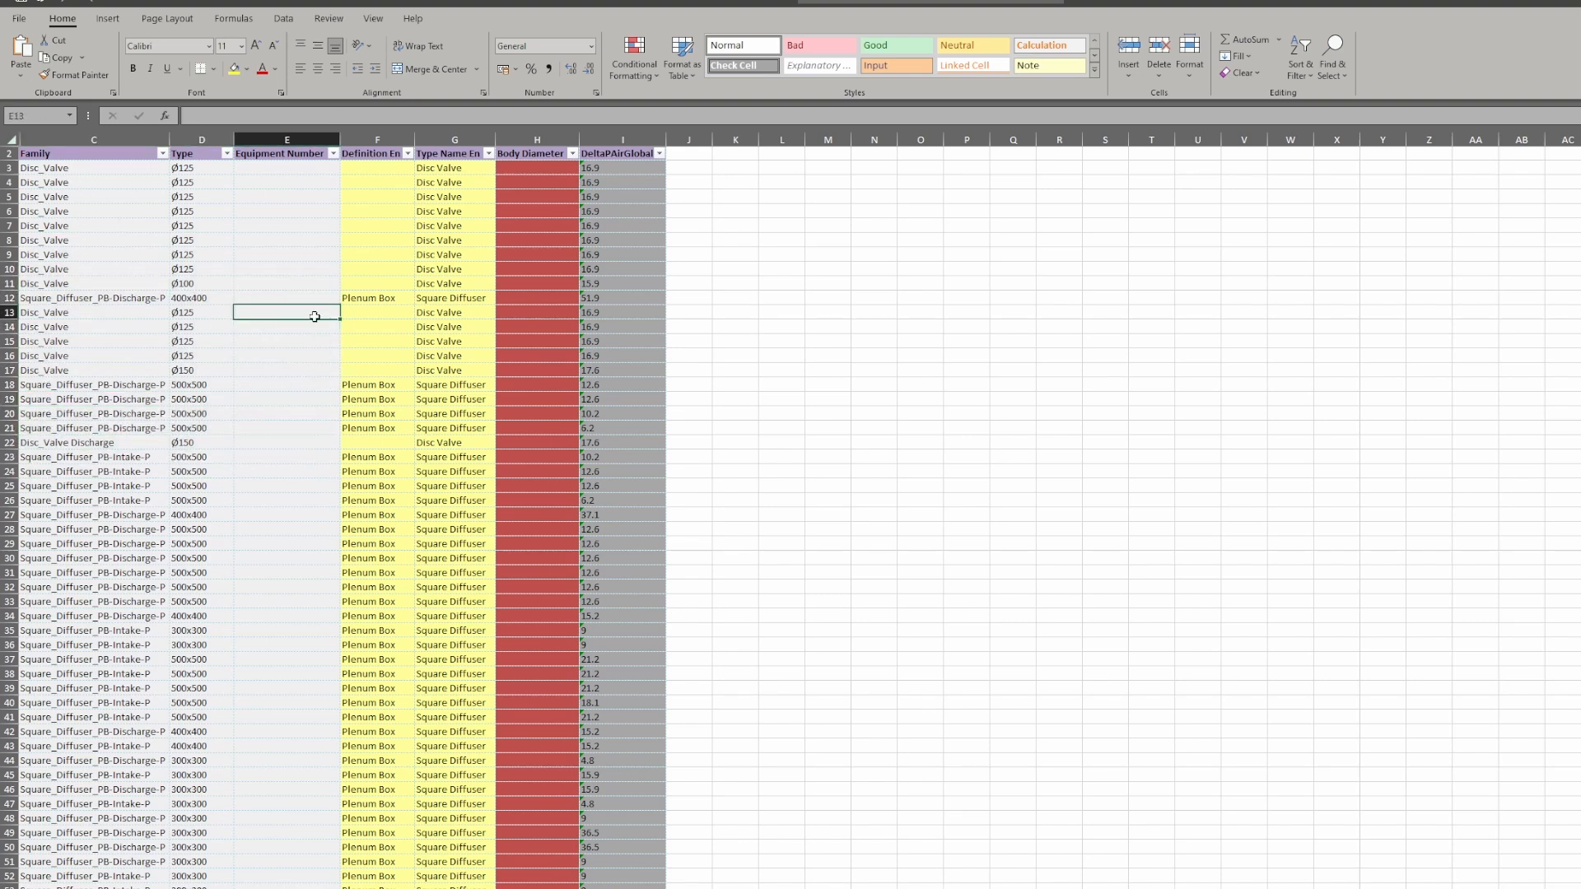
drag(371, 216, 448, 341)
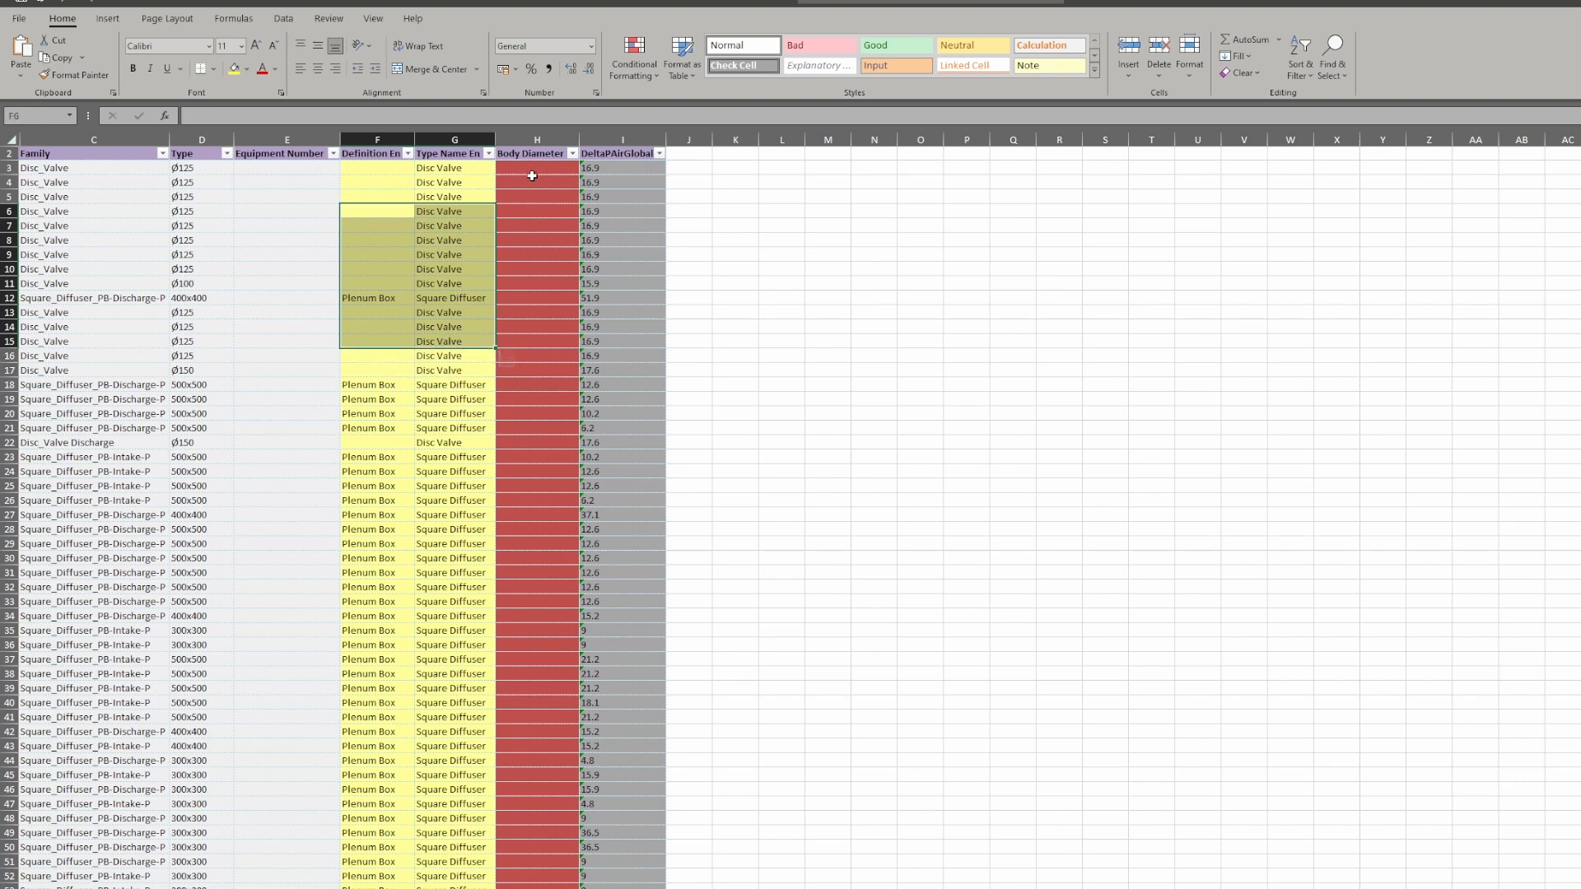
drag(532, 196, 531, 346)
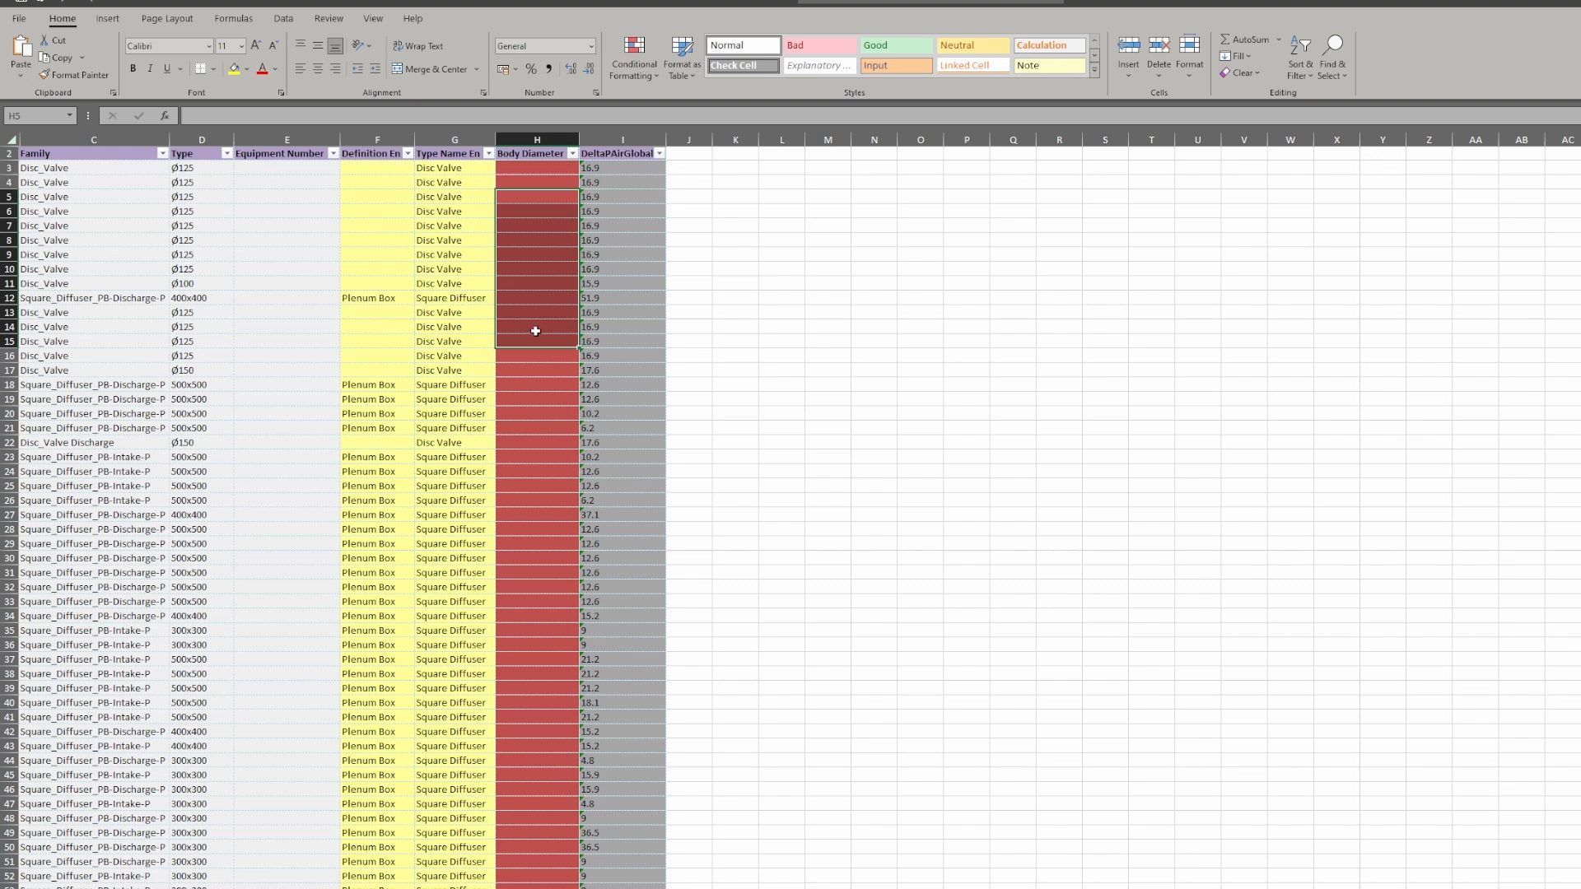
drag(60, 283, 620, 284)
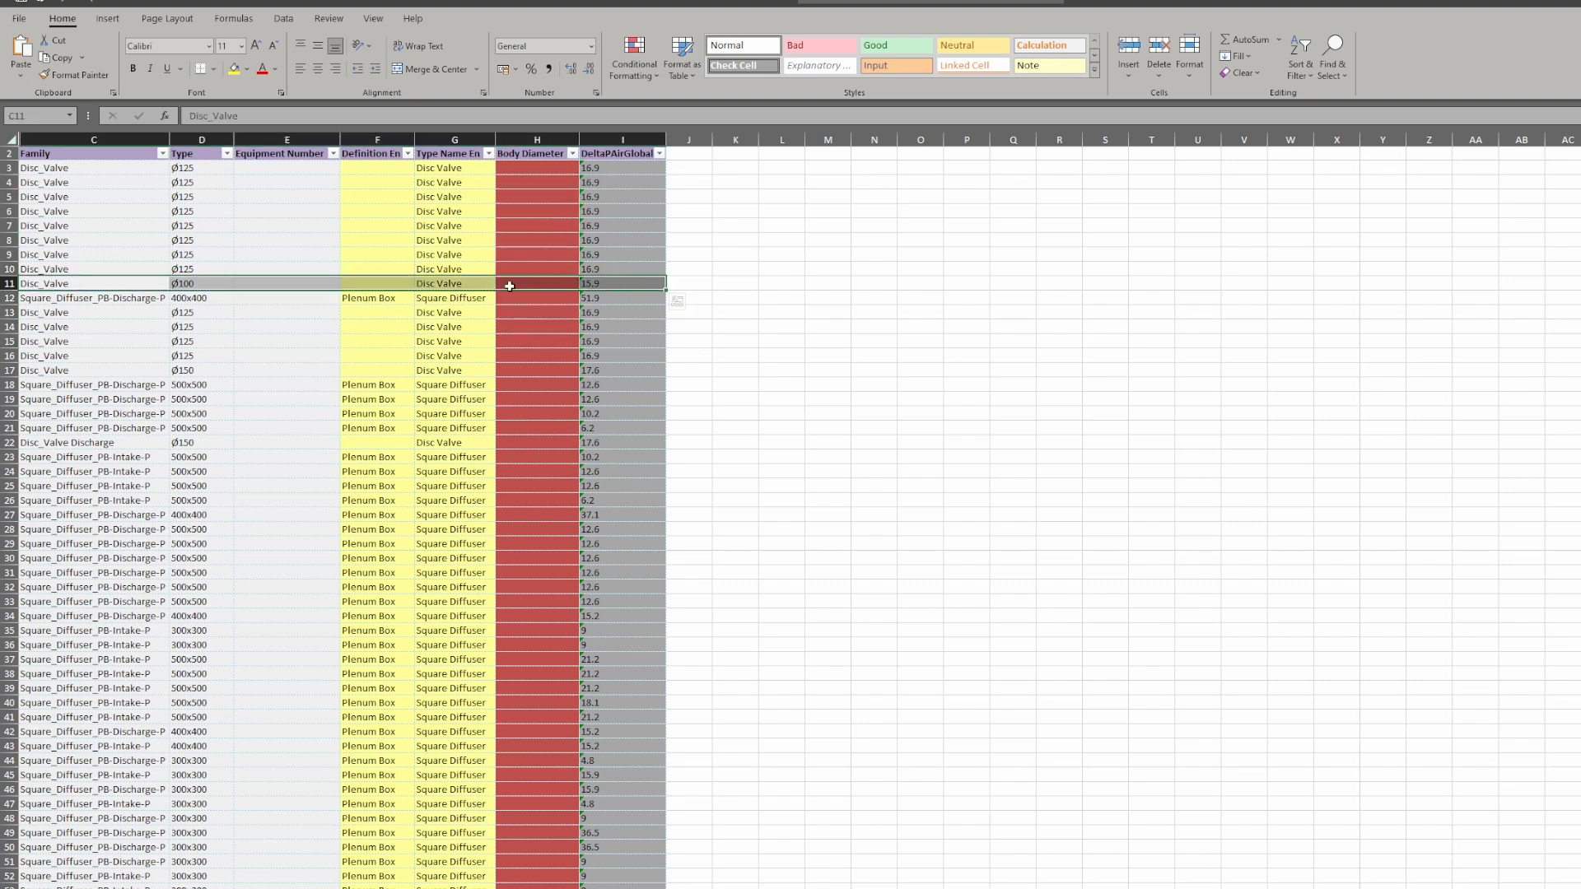
click(534, 282)
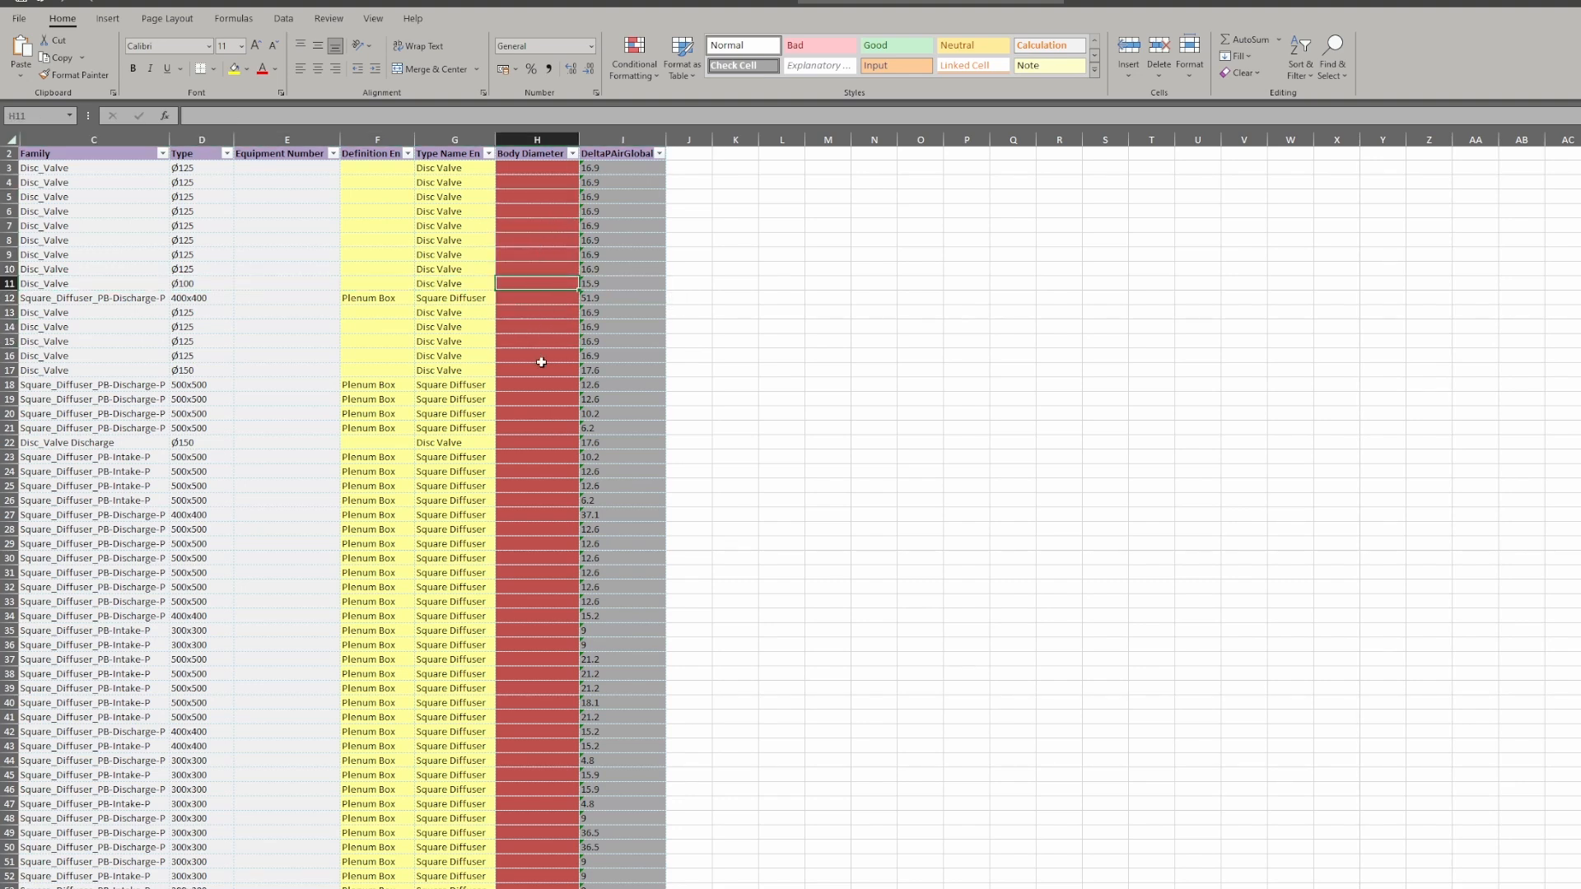
scroll(541, 359, down, 1)
scroll(494, 477, down, 20)
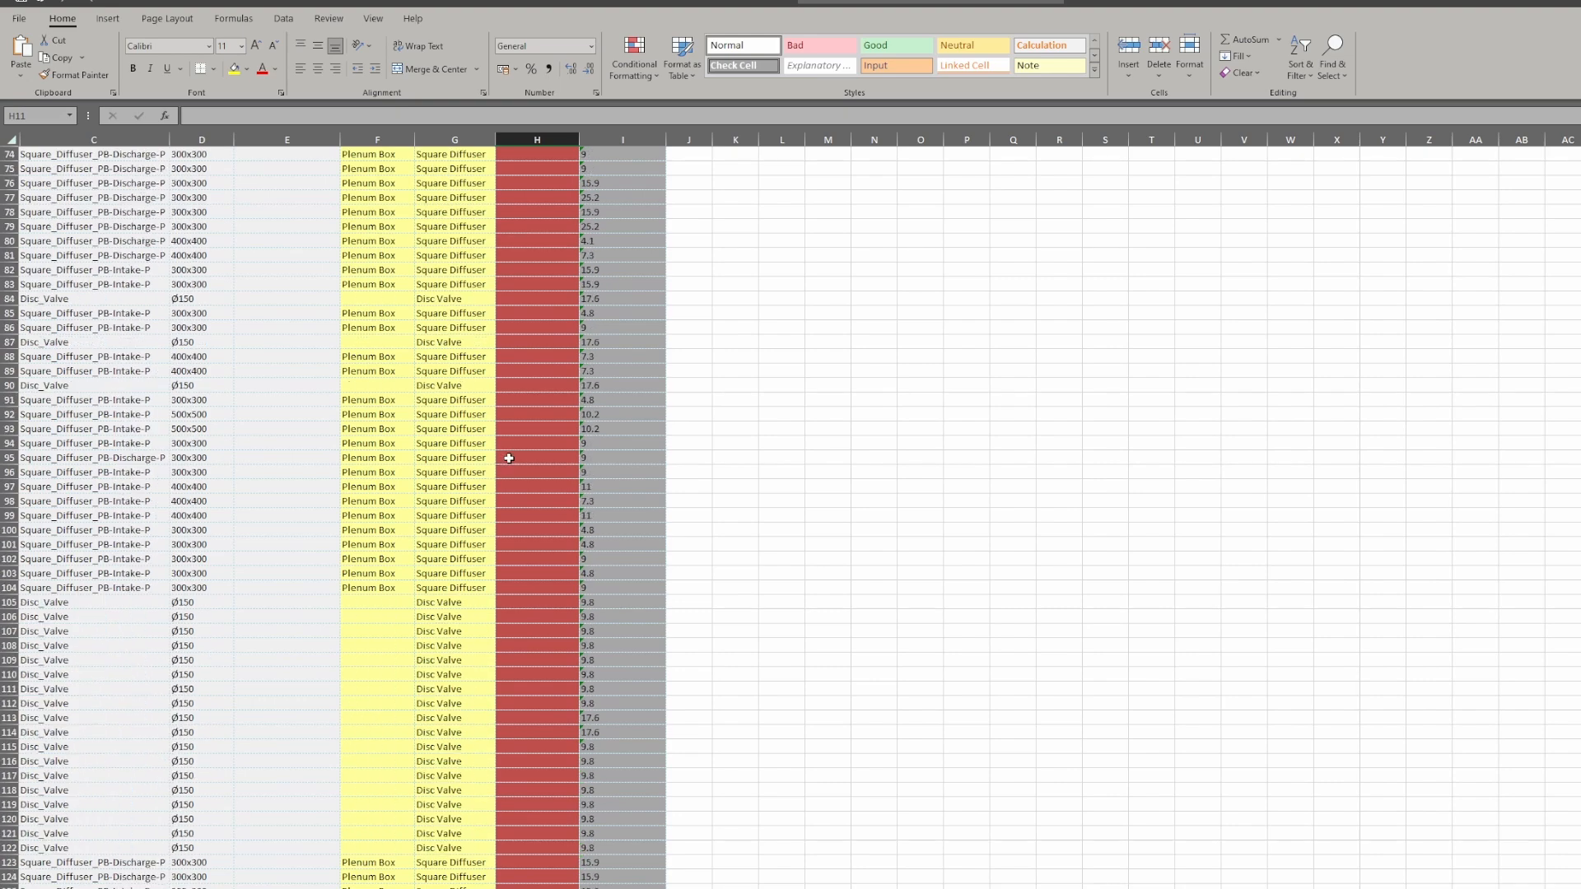
scroll(527, 422, up, 20)
click(628, 215)
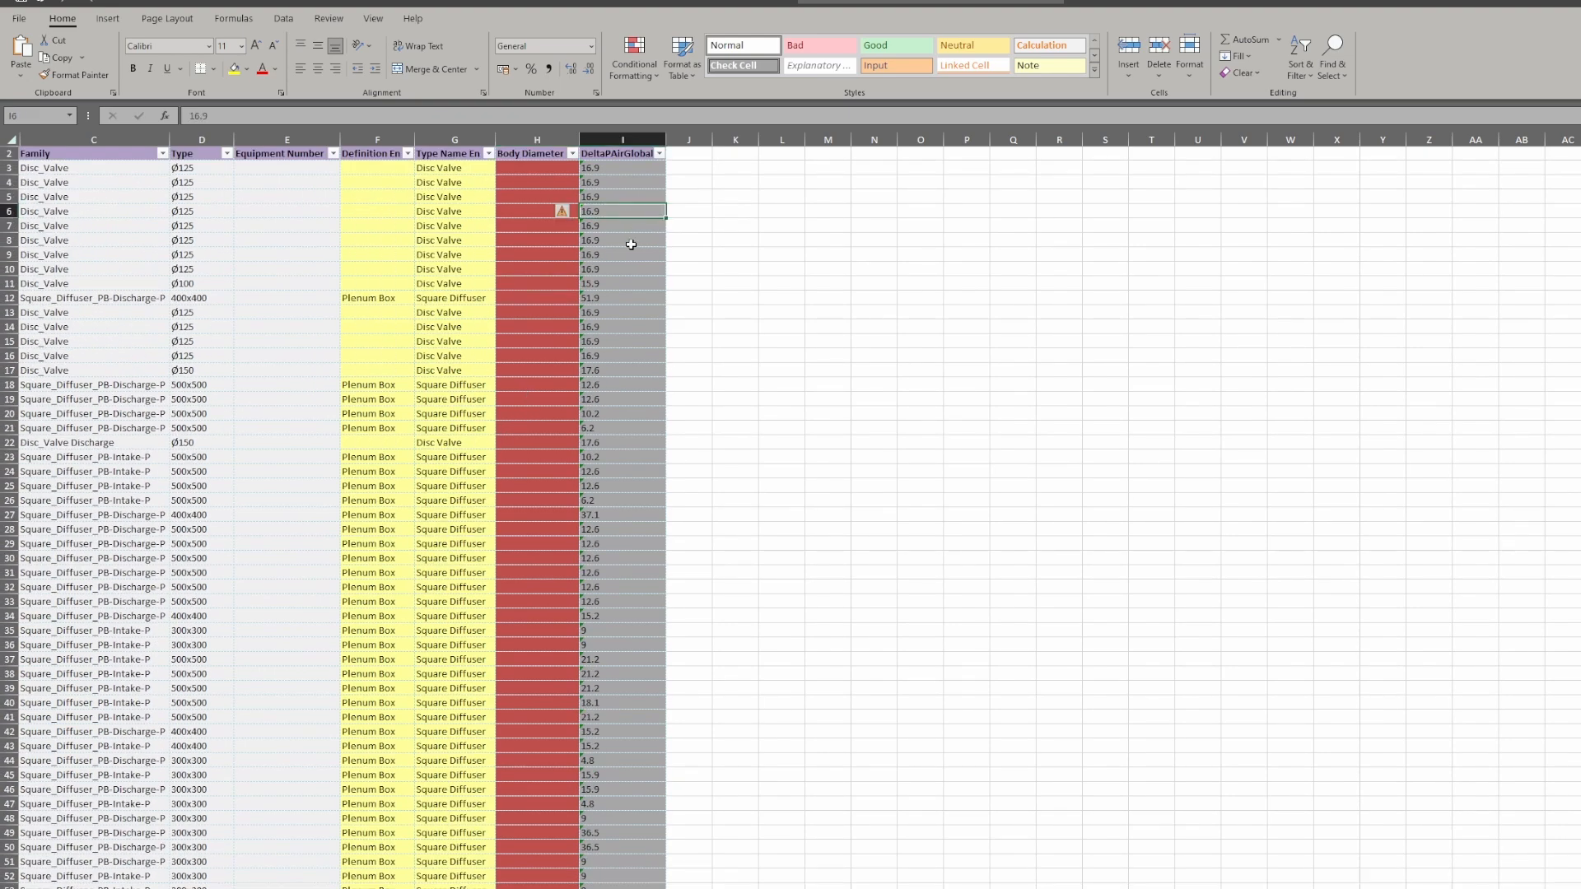
click(632, 224)
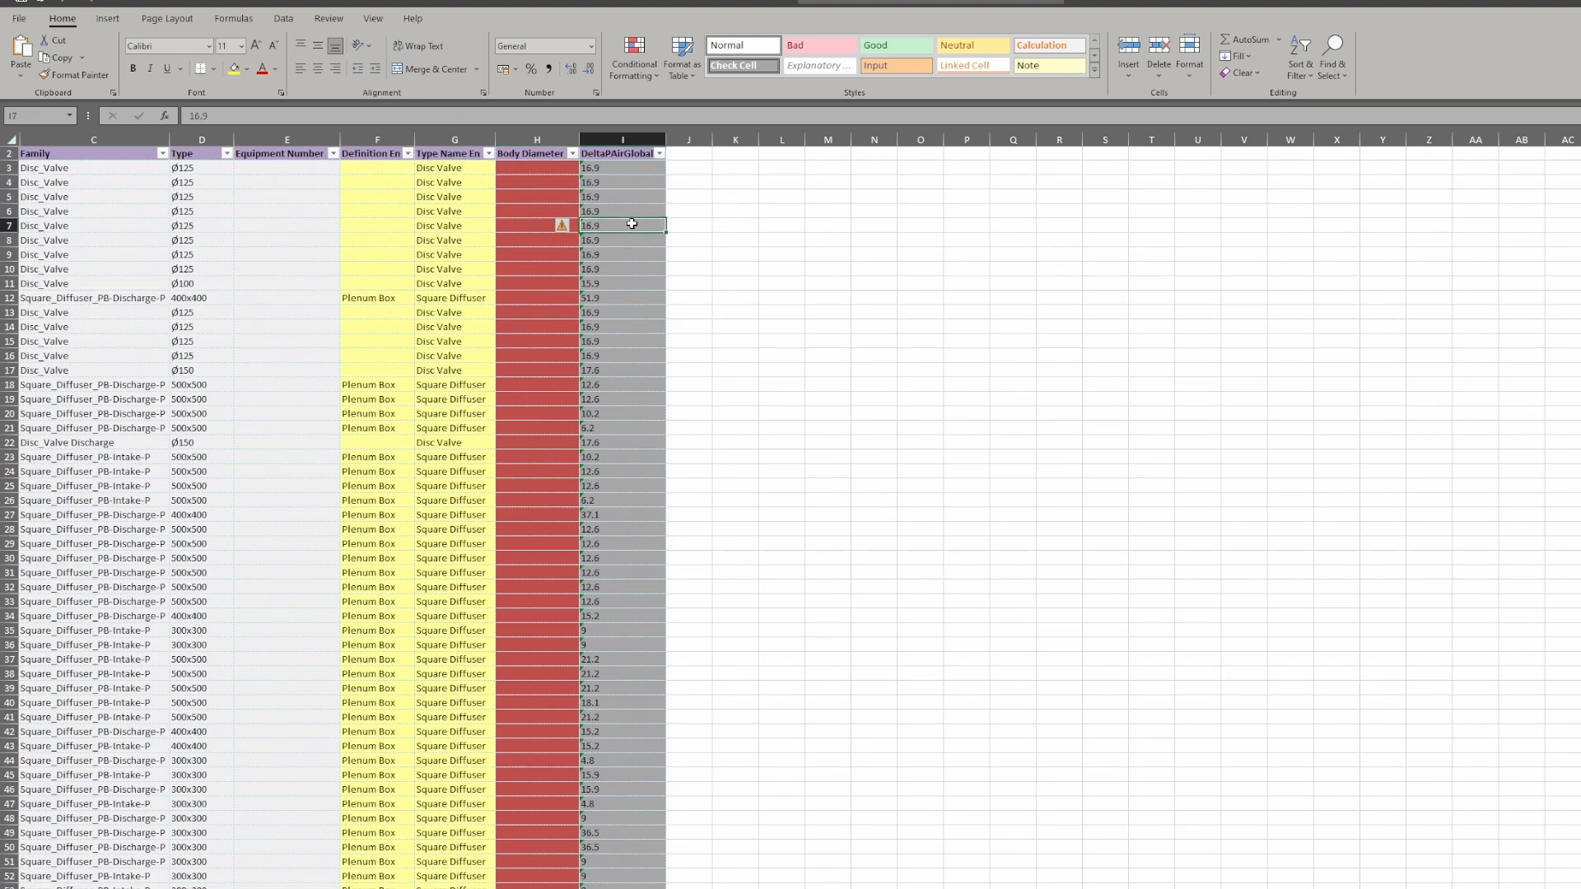
click(627, 267)
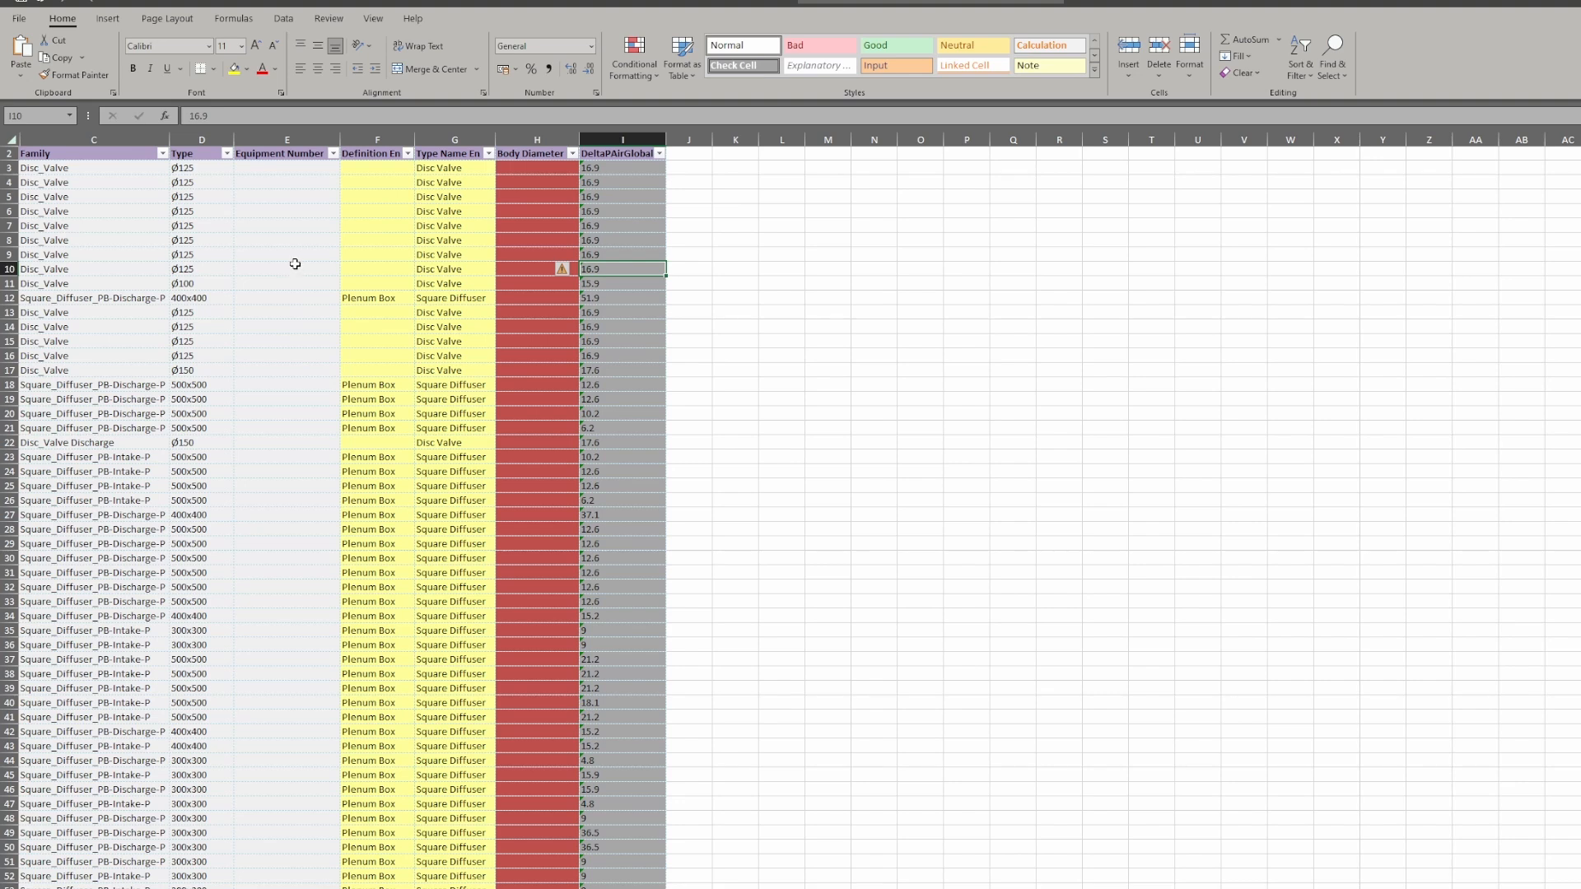
Review columns C to G and check the Type, Definition and Family cells of the square diffuser in row 18.
drag(293, 264, 74, 503)
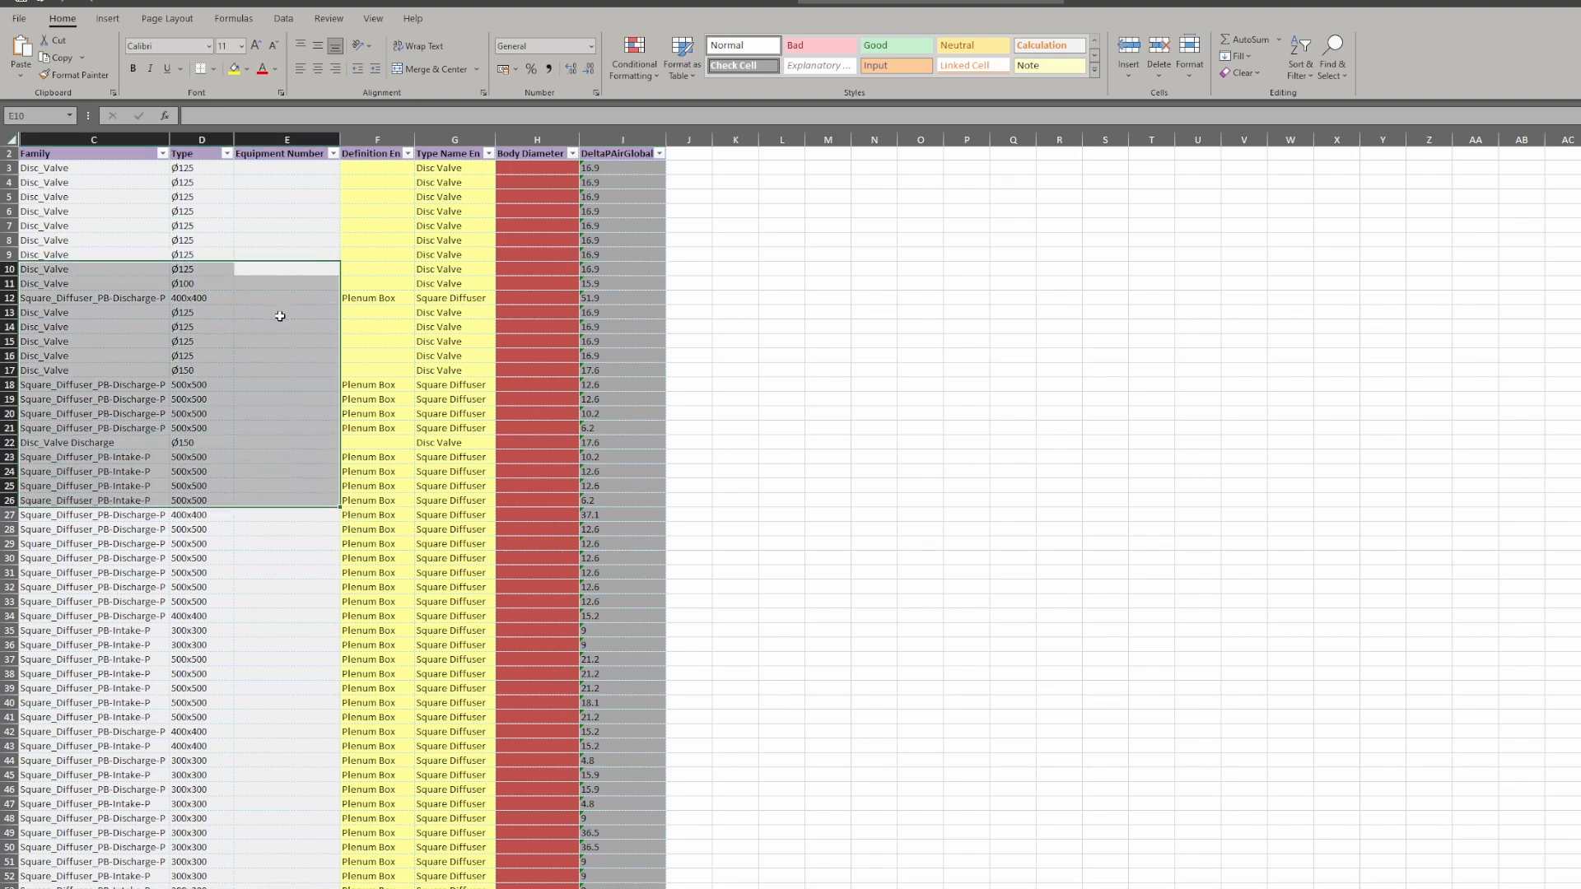
click(286, 370)
drag(97, 136, 457, 138)
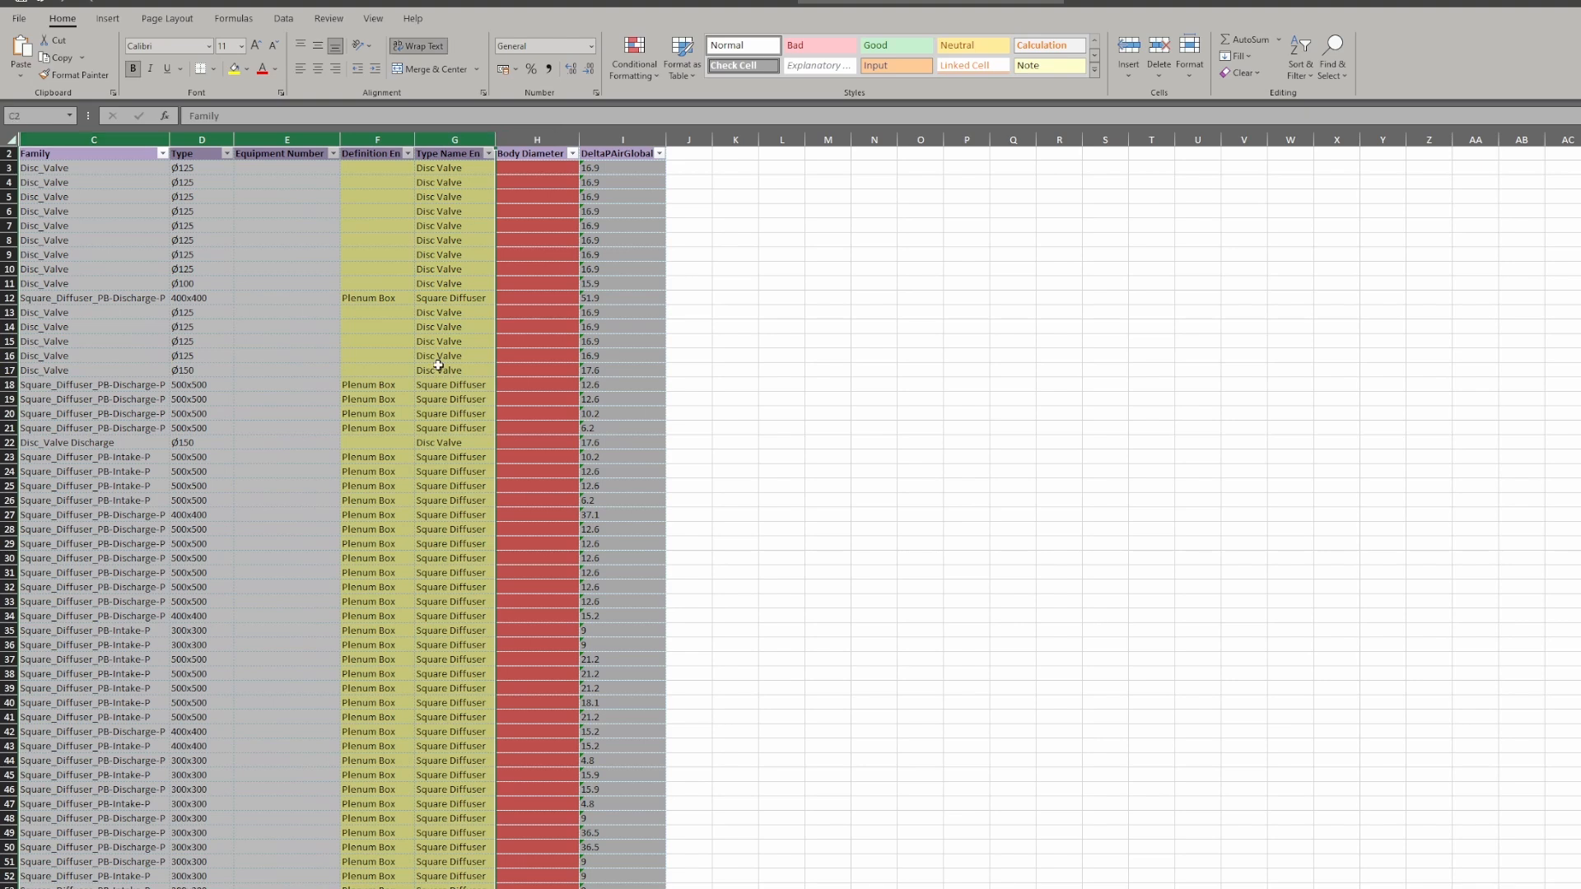
click(260, 501)
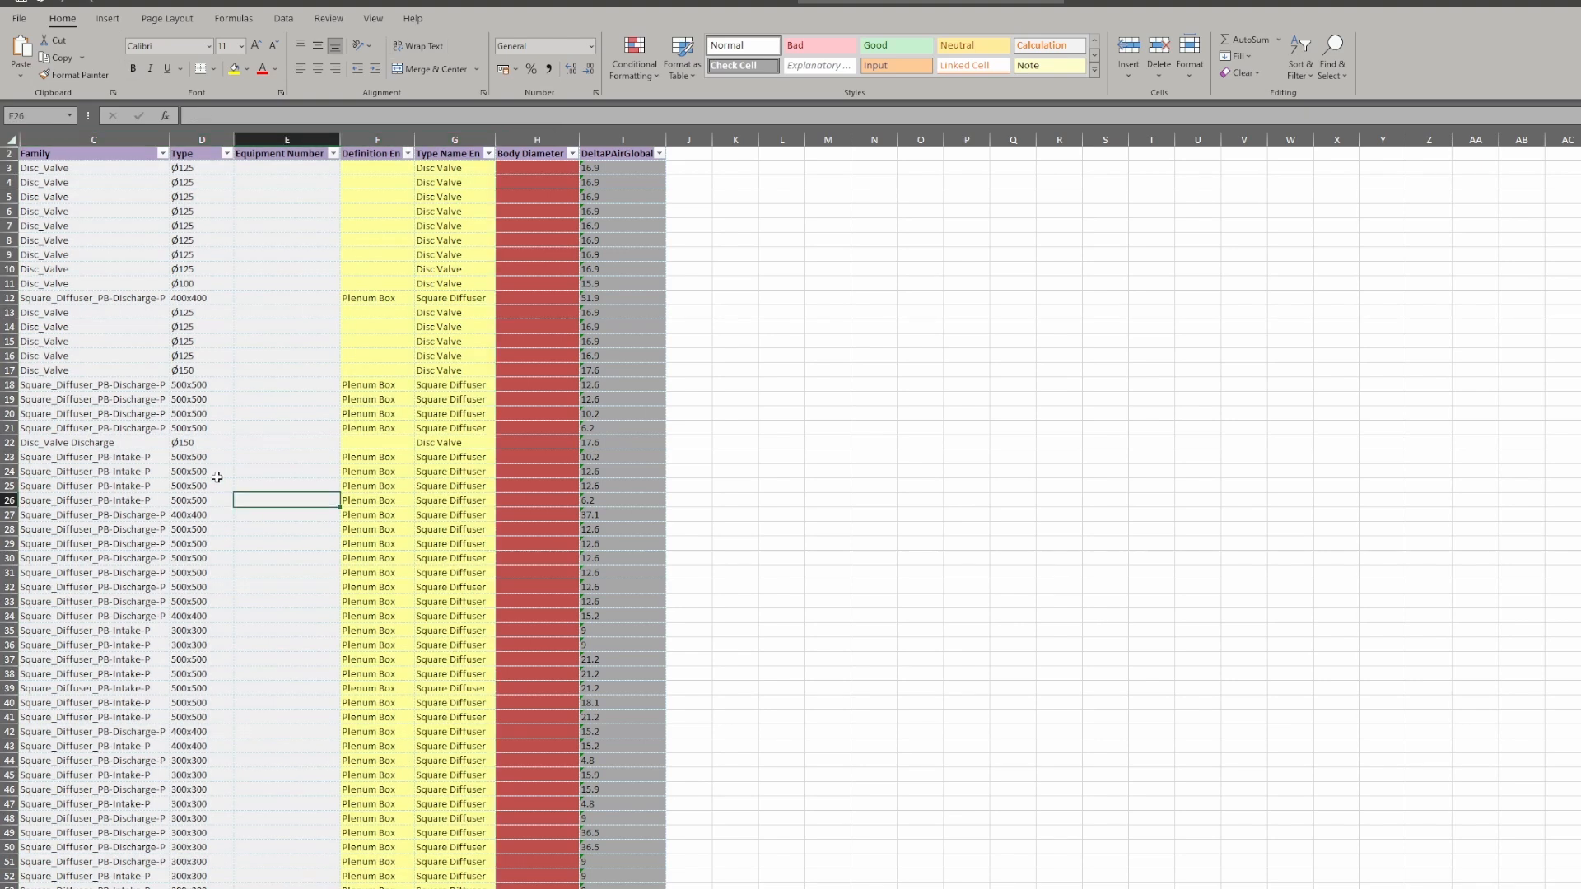
click(197, 387)
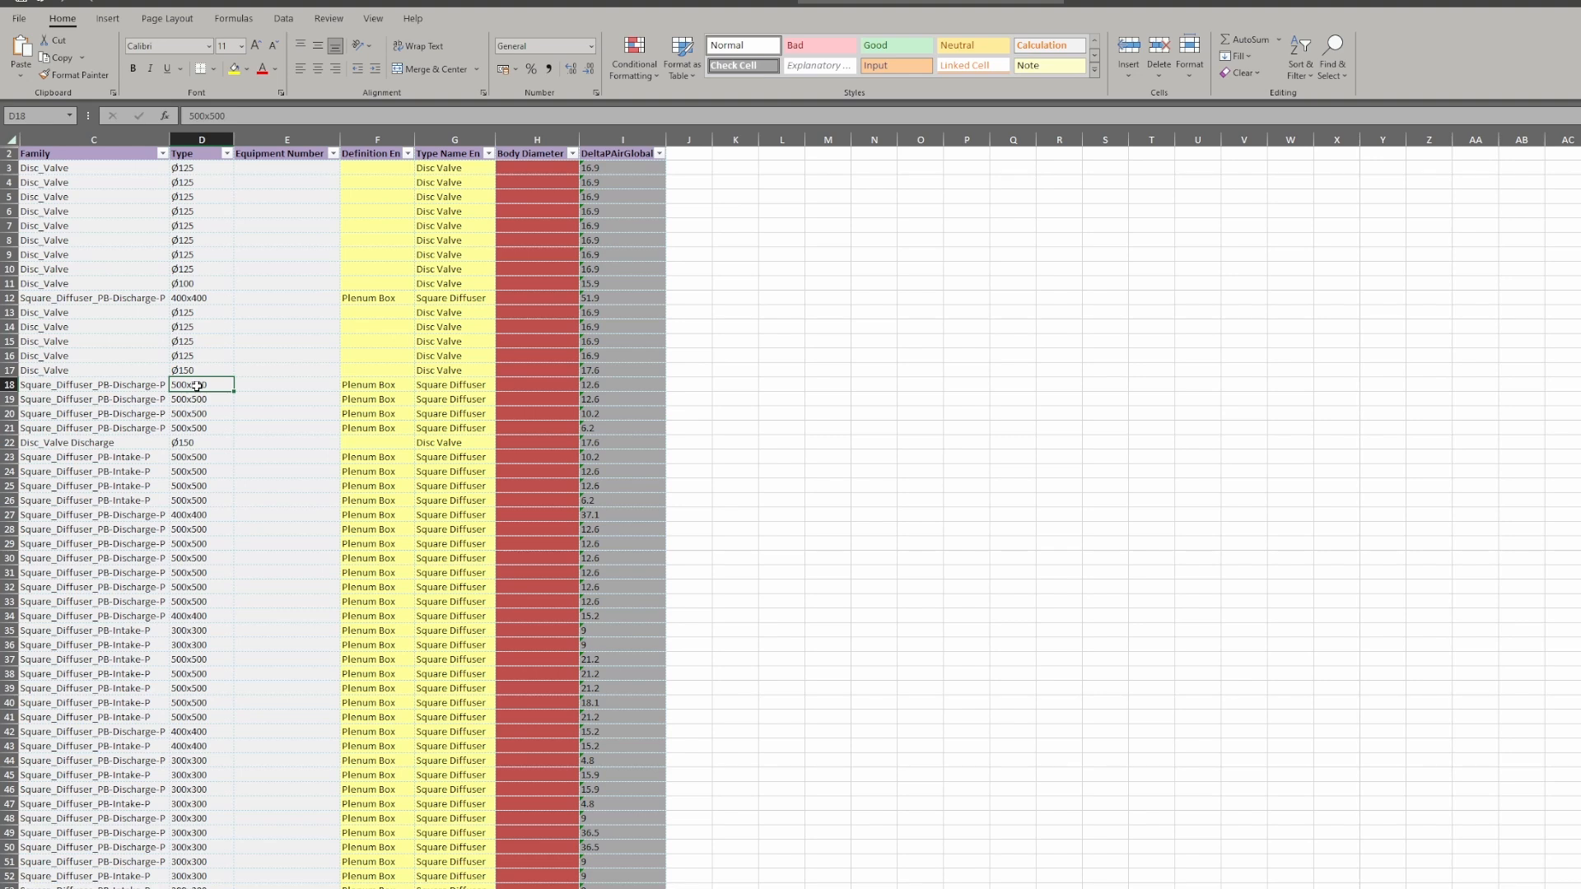
click(368, 384)
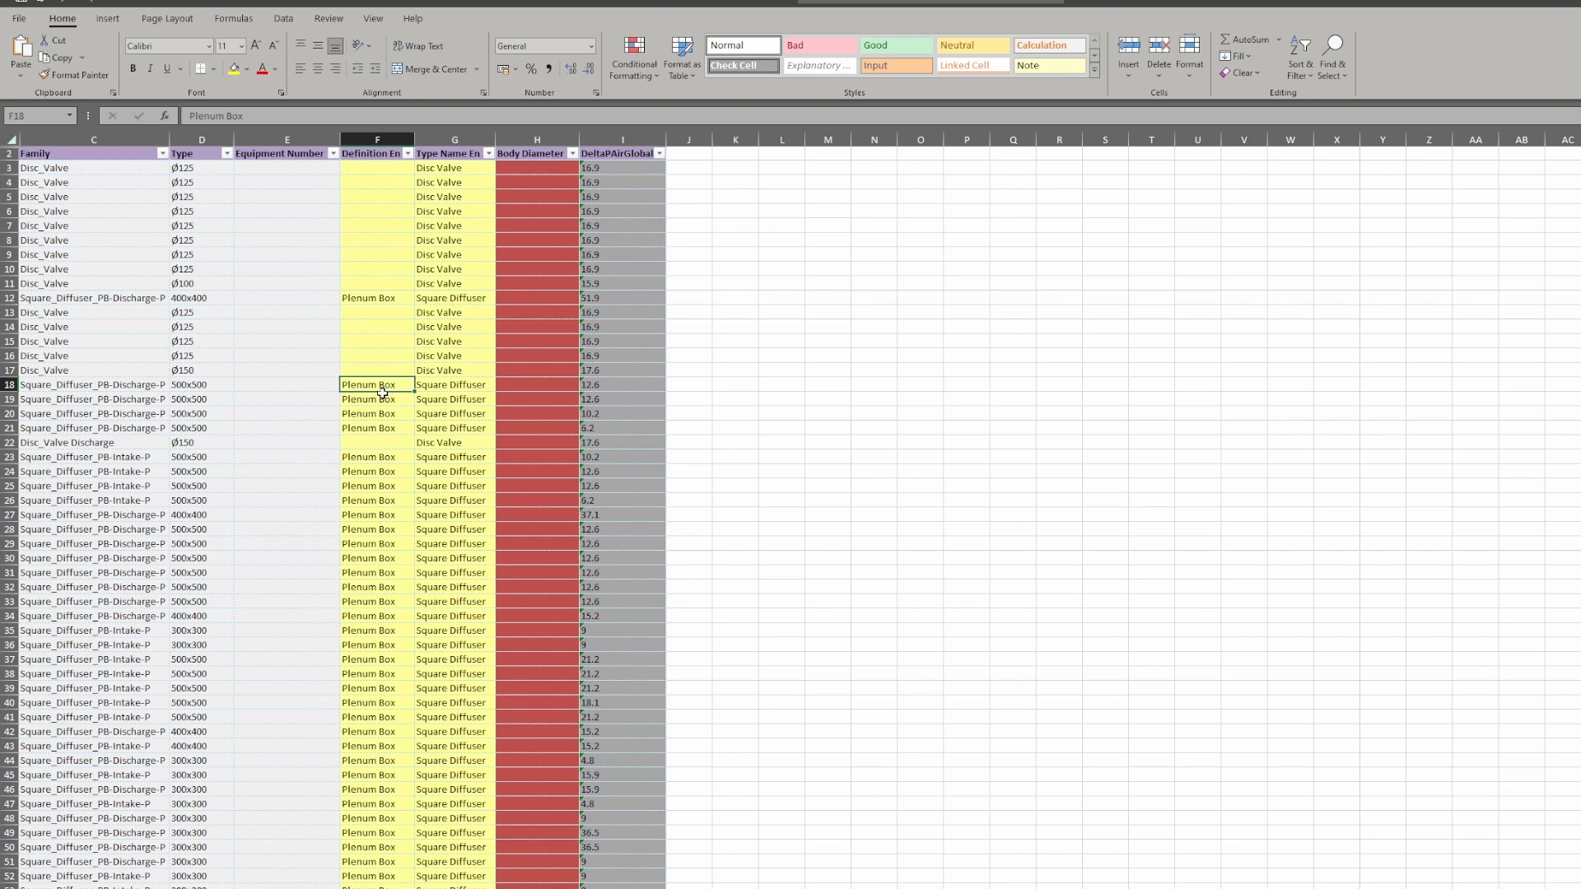
click(124, 386)
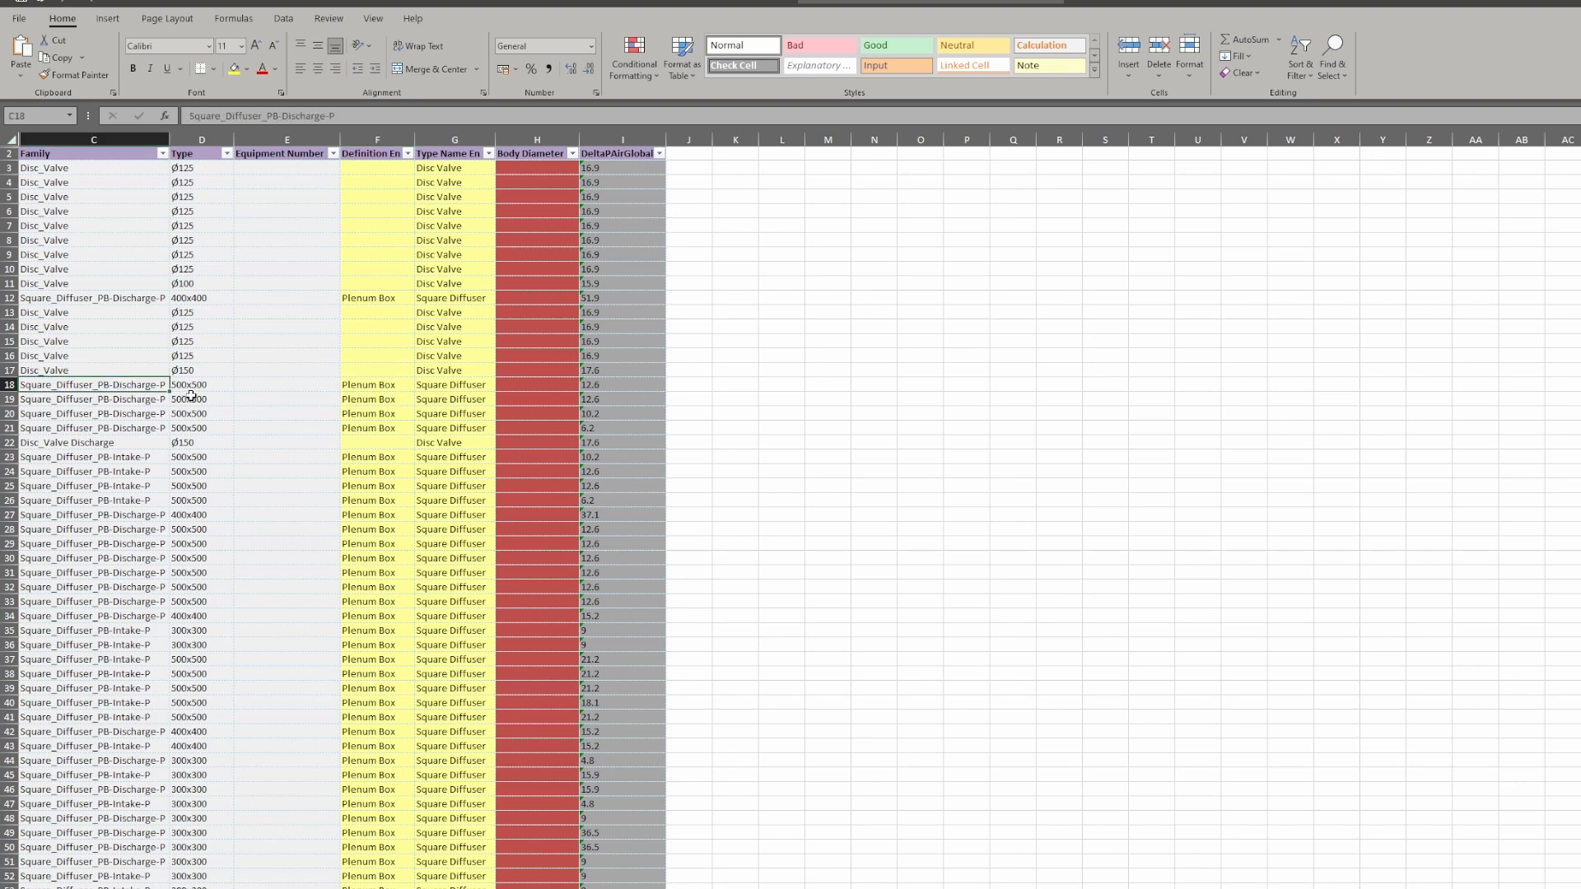
Sort the diffuser table ascending by Family and by Type, and widen the Family column slightly.
click(163, 163)
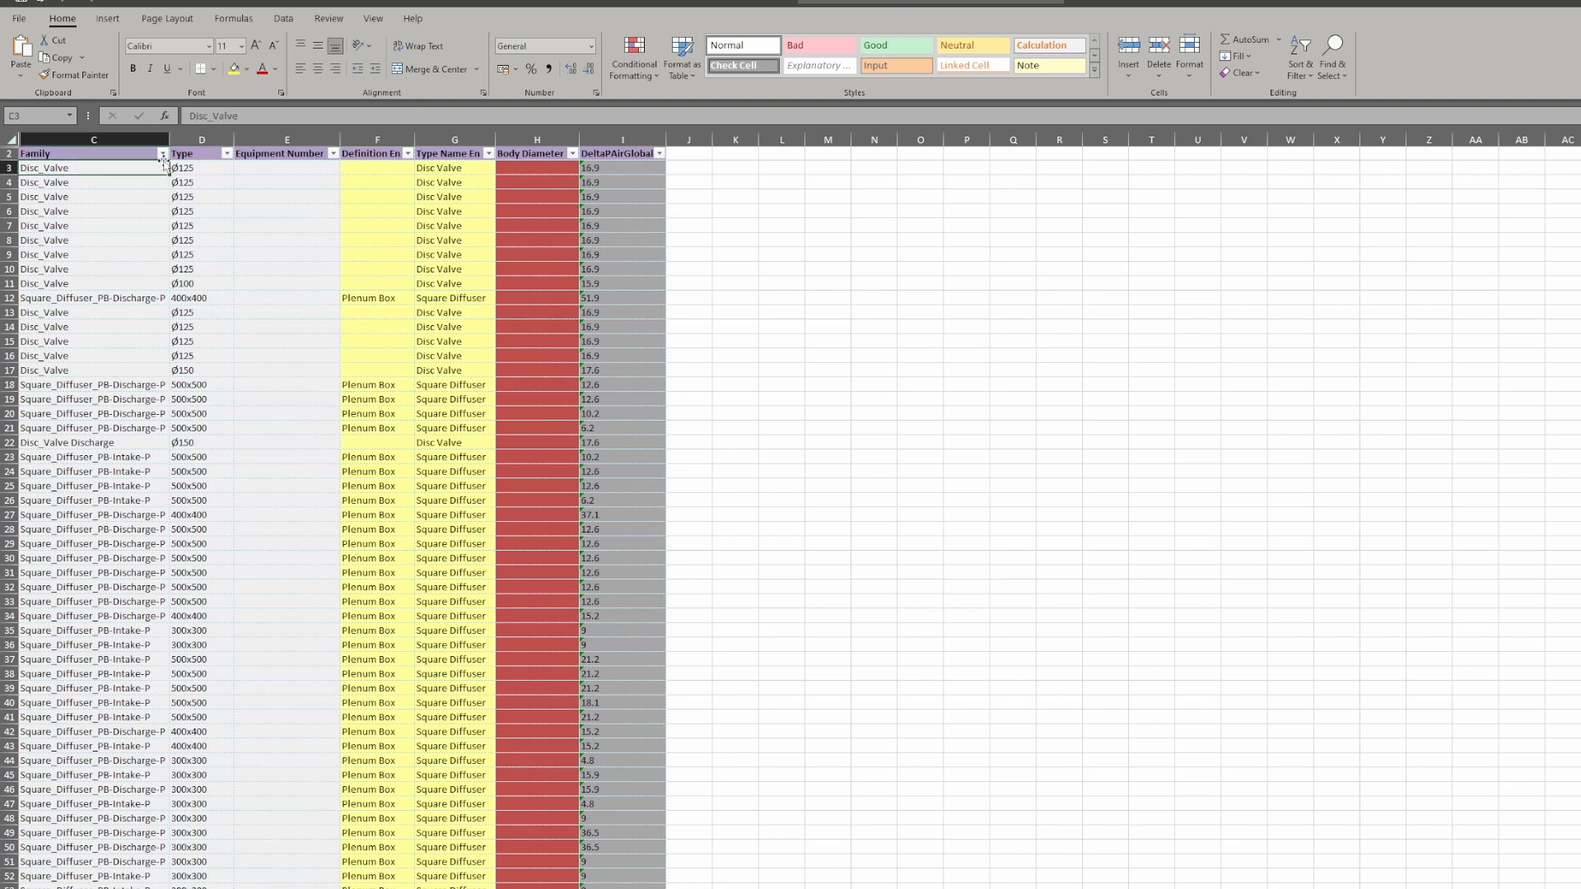
click(163, 156)
click(58, 188)
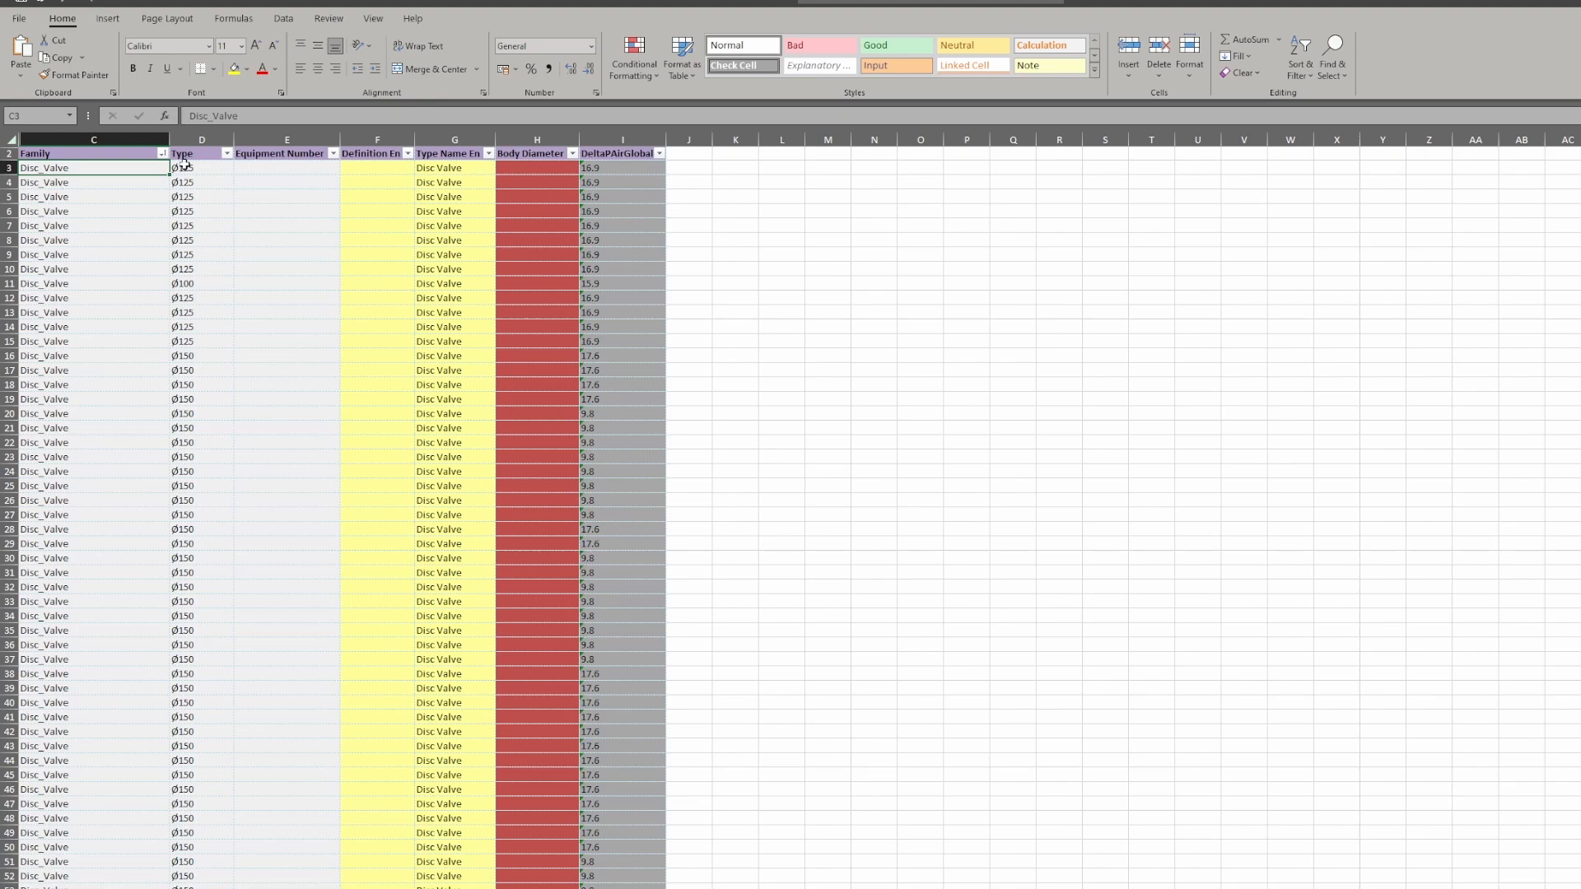
click(226, 154)
click(117, 171)
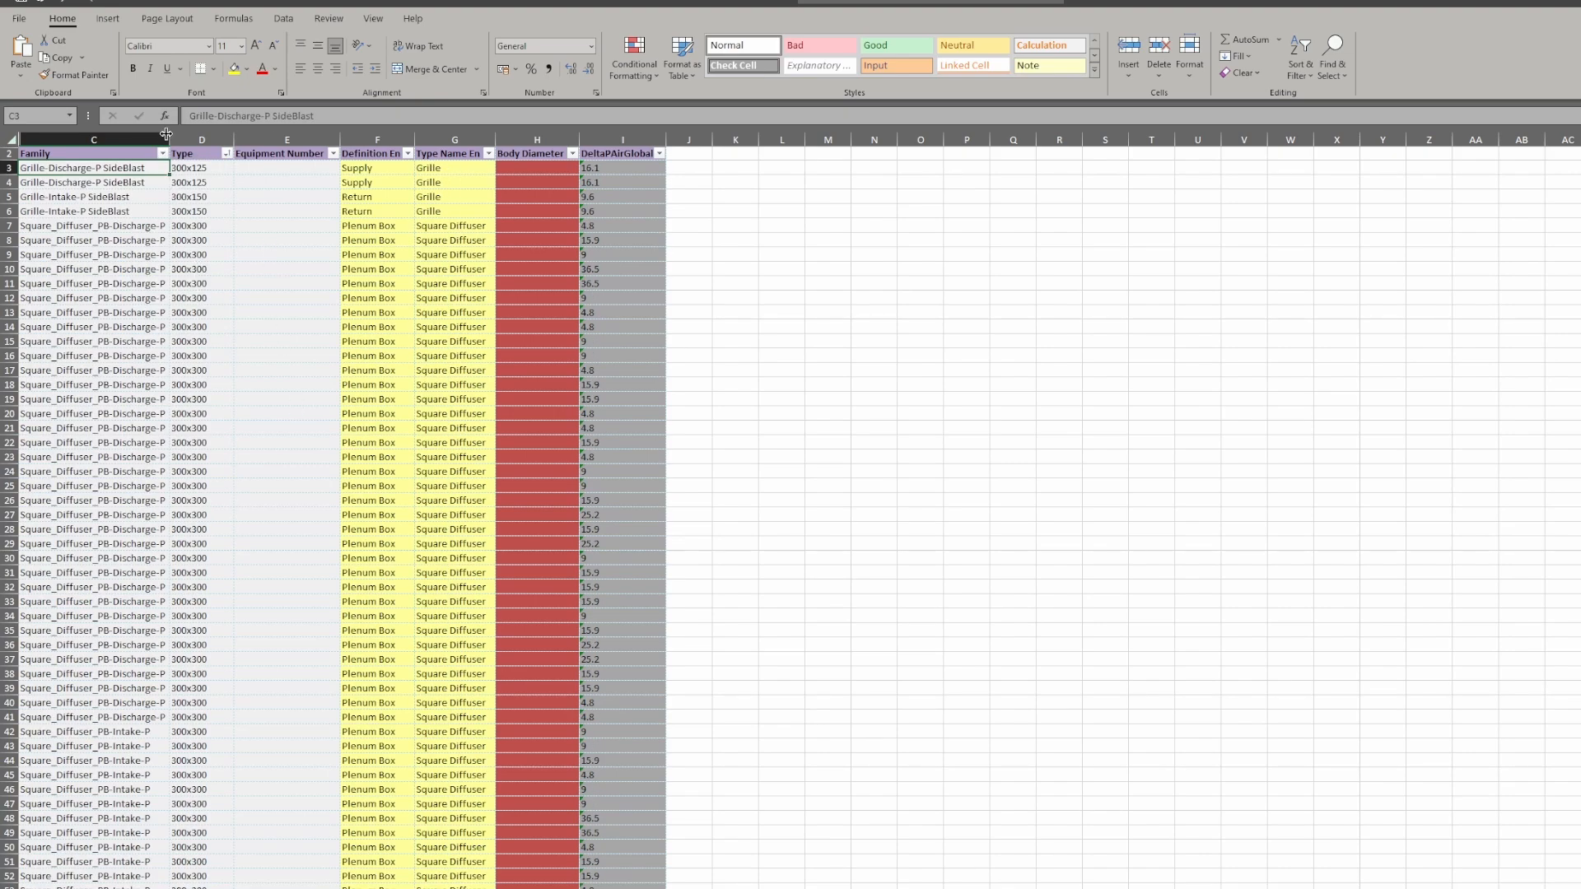
drag(165, 134, 178, 134)
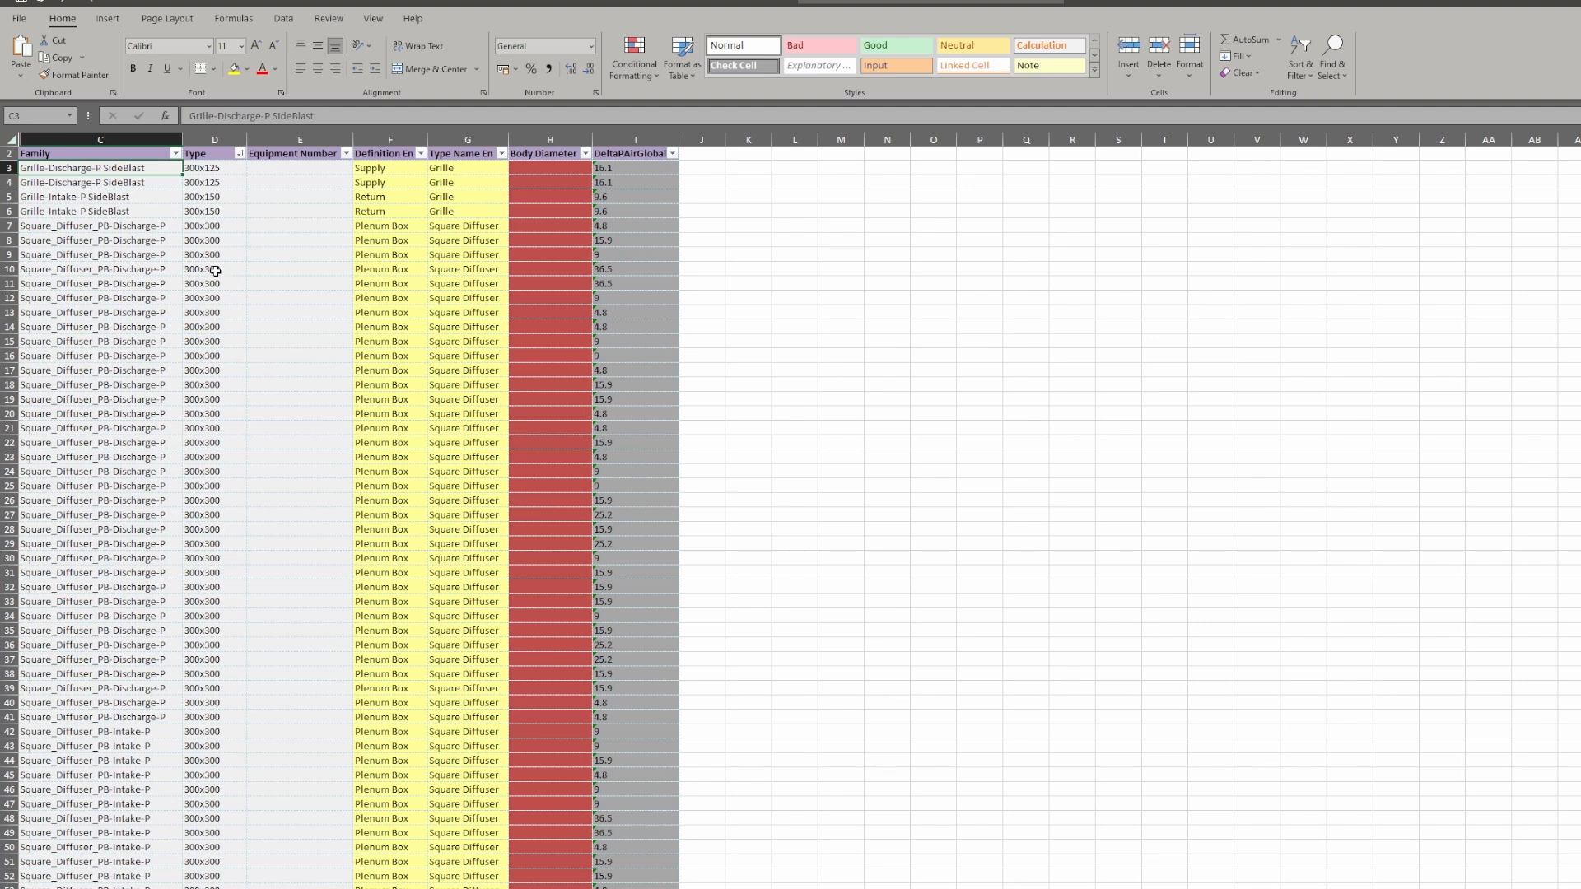
Change the definition of the first 300x300 Square_Diffuser_PB-Discharge-P row, cell F7, to Plenum Boxes.
drag(155, 717, 199, 221)
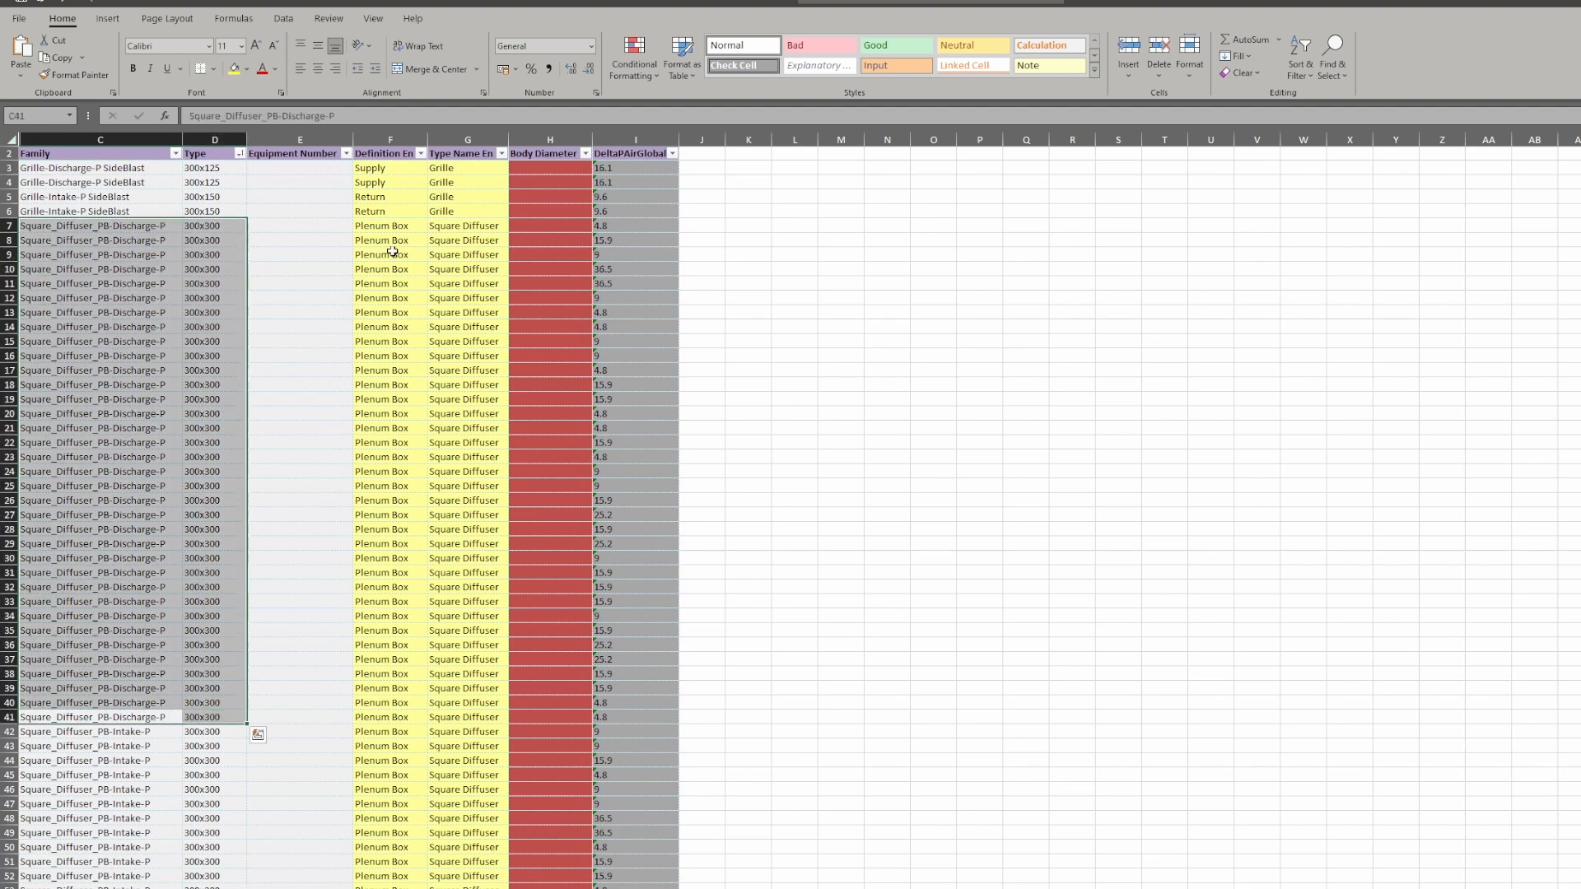
double_click(412, 226)
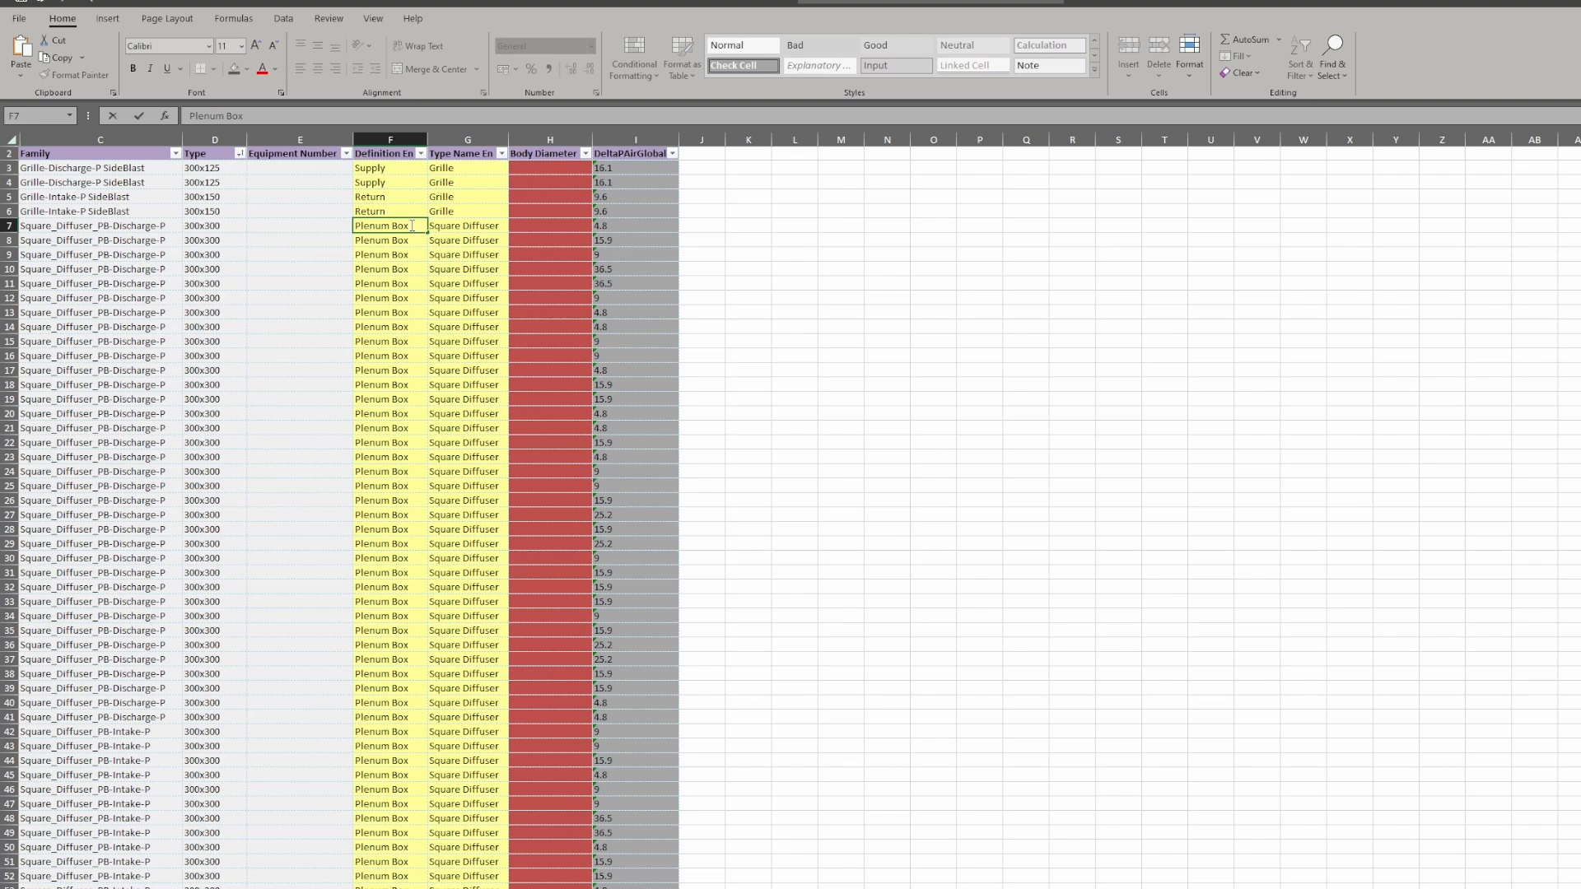
text(ex)
key(BackSpace)
text(s)
key(ctrl+Return)
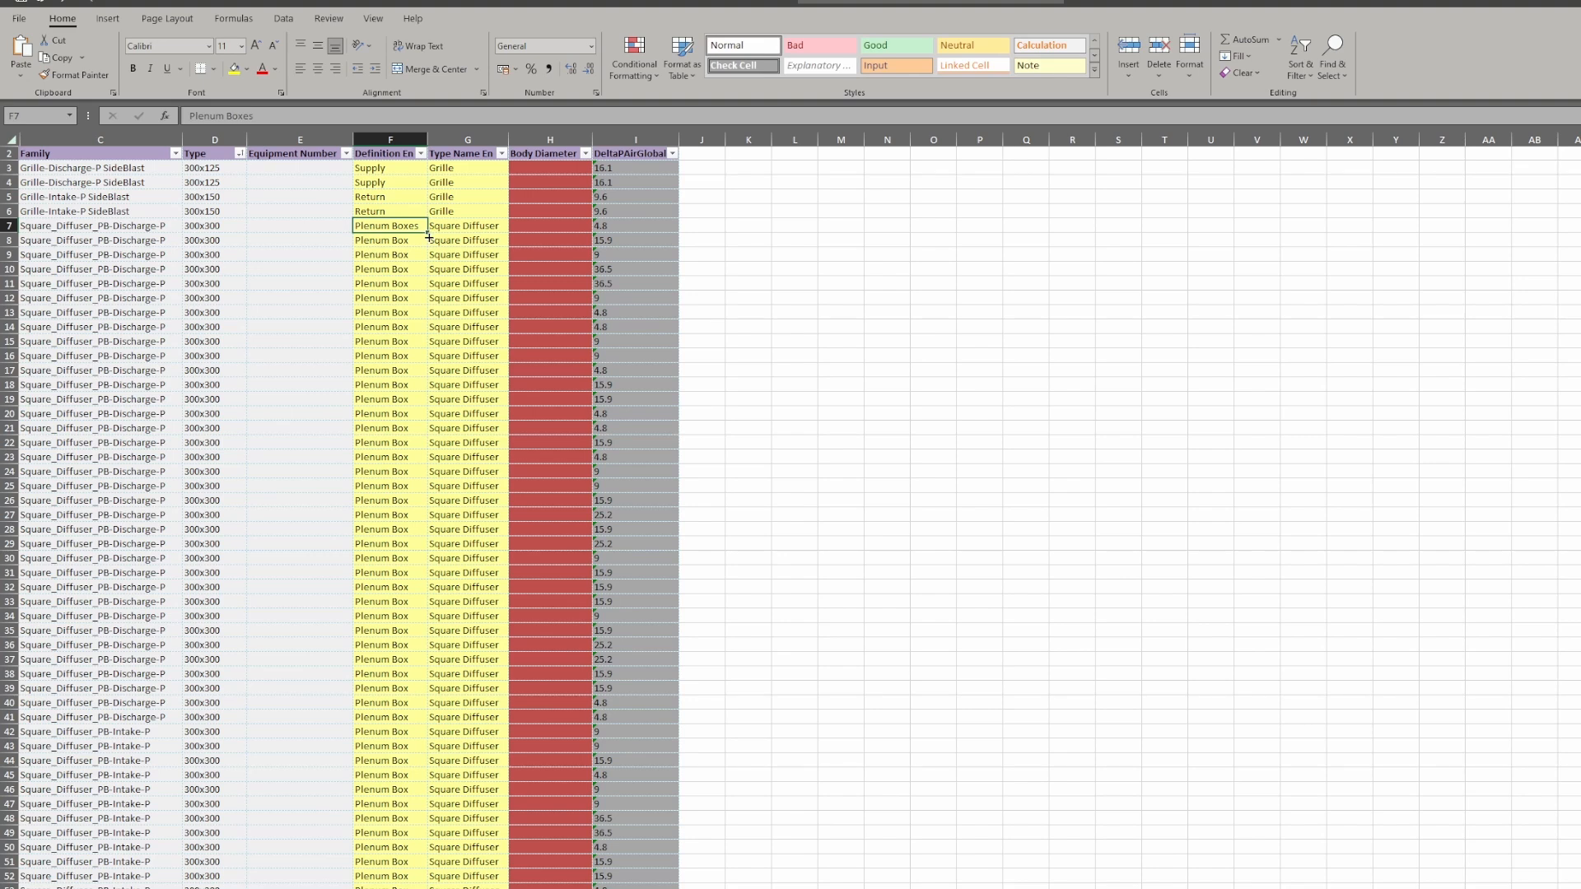
Fill Plenum Boxes down from F7 to F41 and check the matching 300x300 Square_Diffuser_PB-Discharge-P rows.
drag(428, 236, 443, 731)
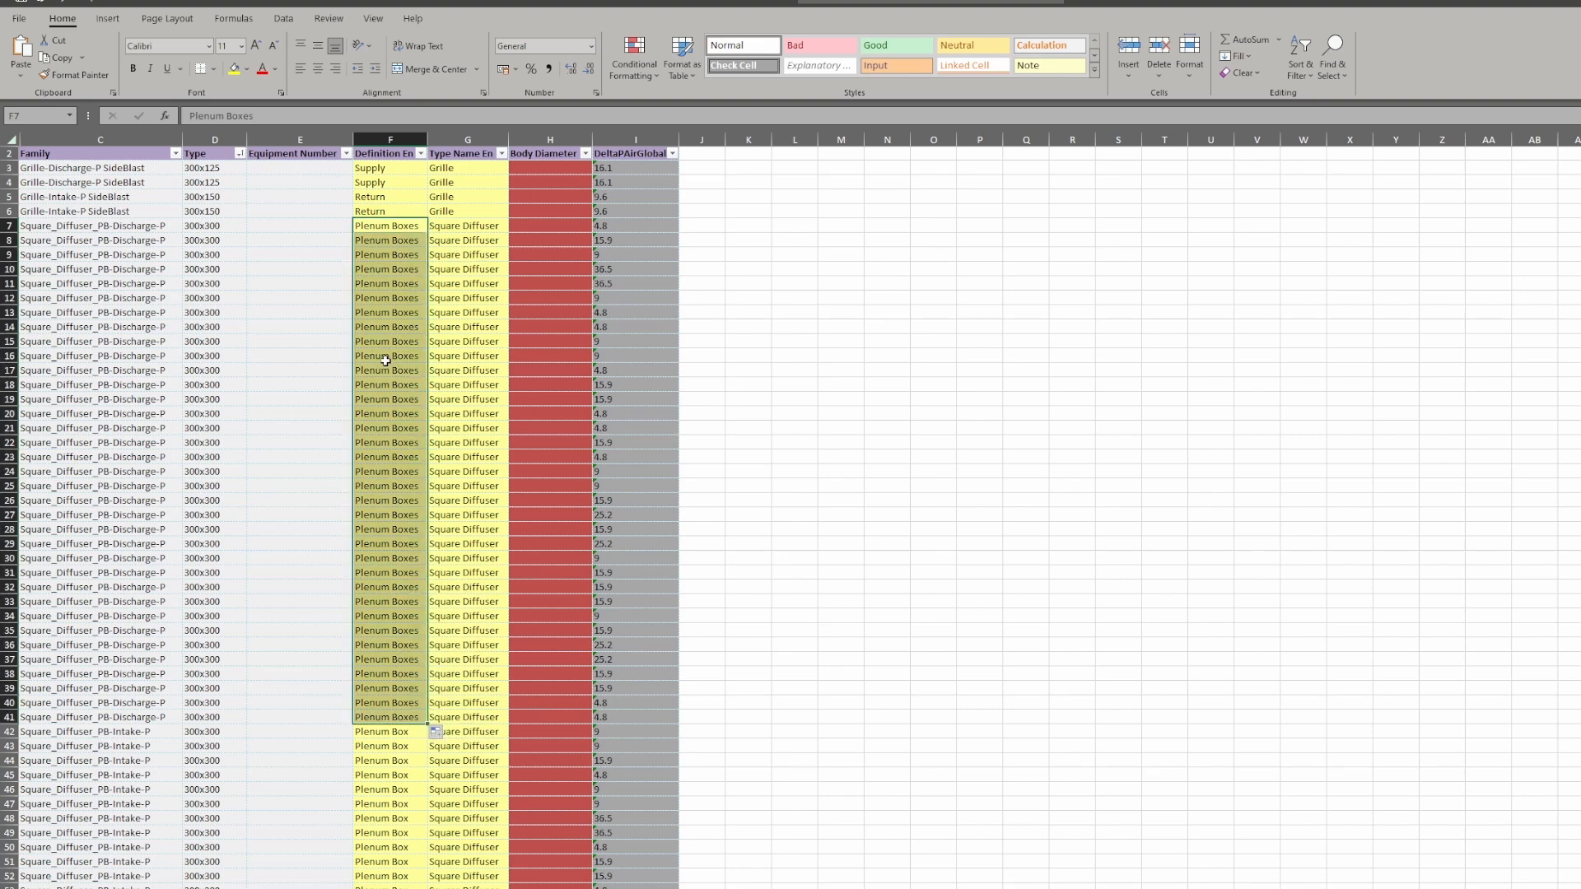
drag(72, 232, 262, 713)
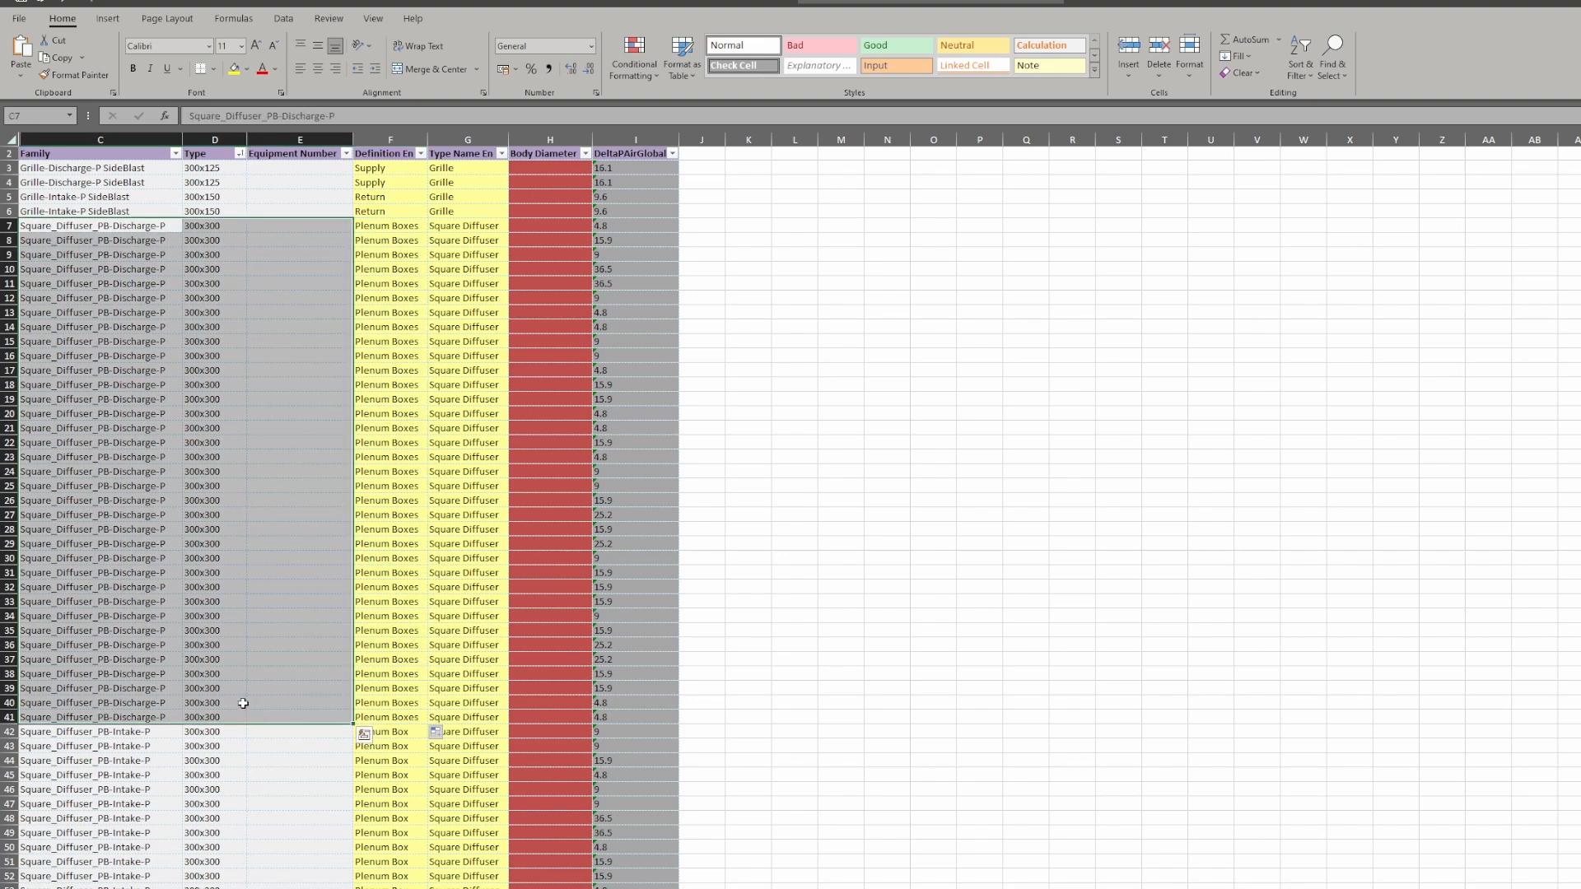
click(197, 713)
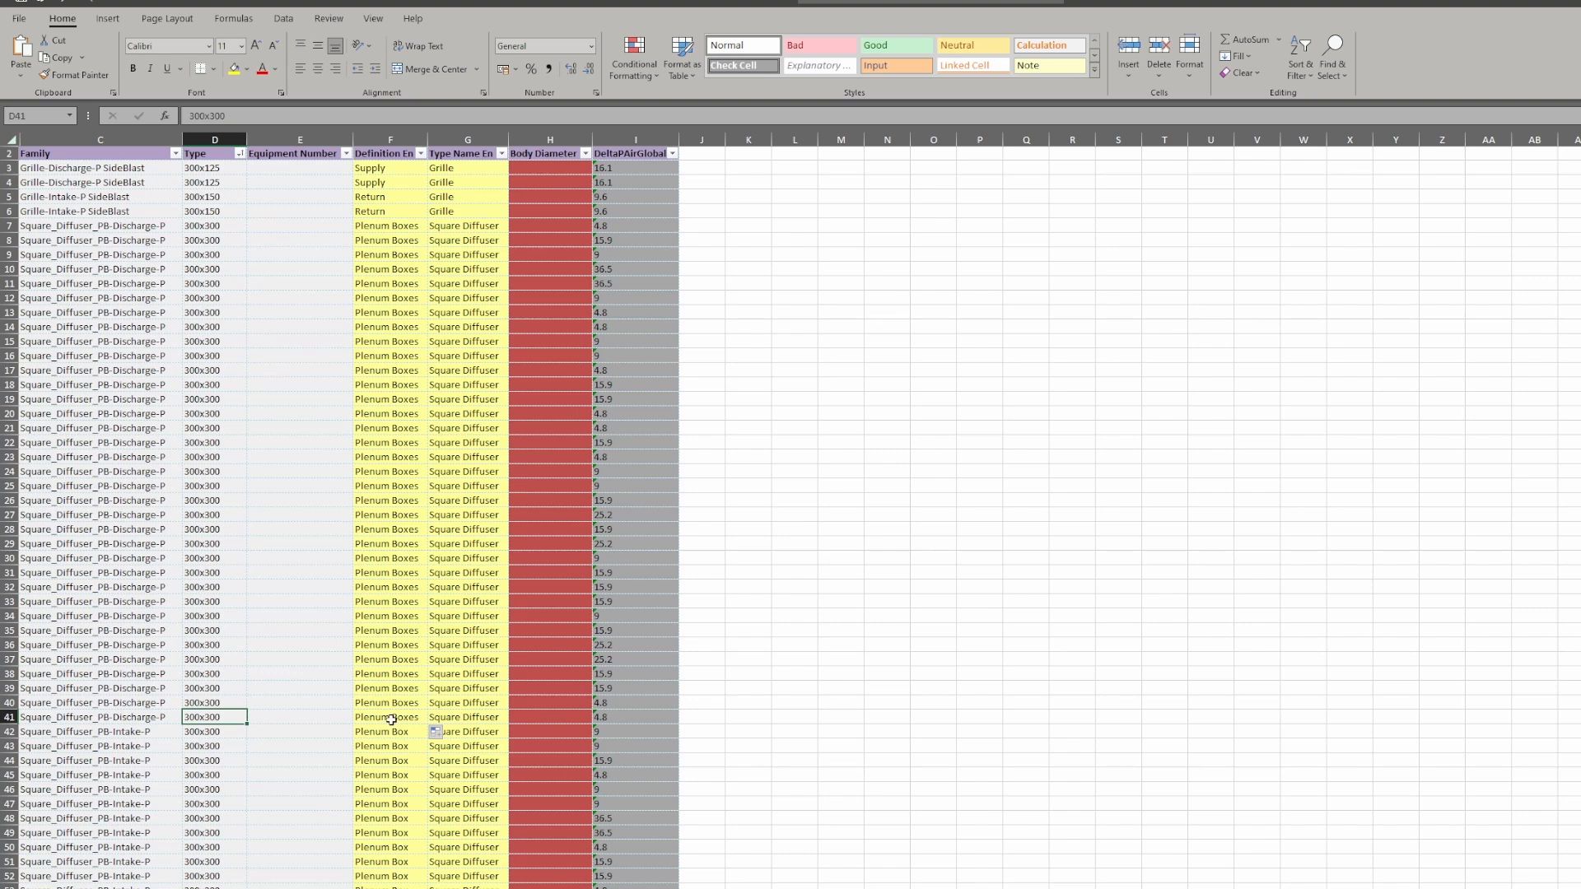